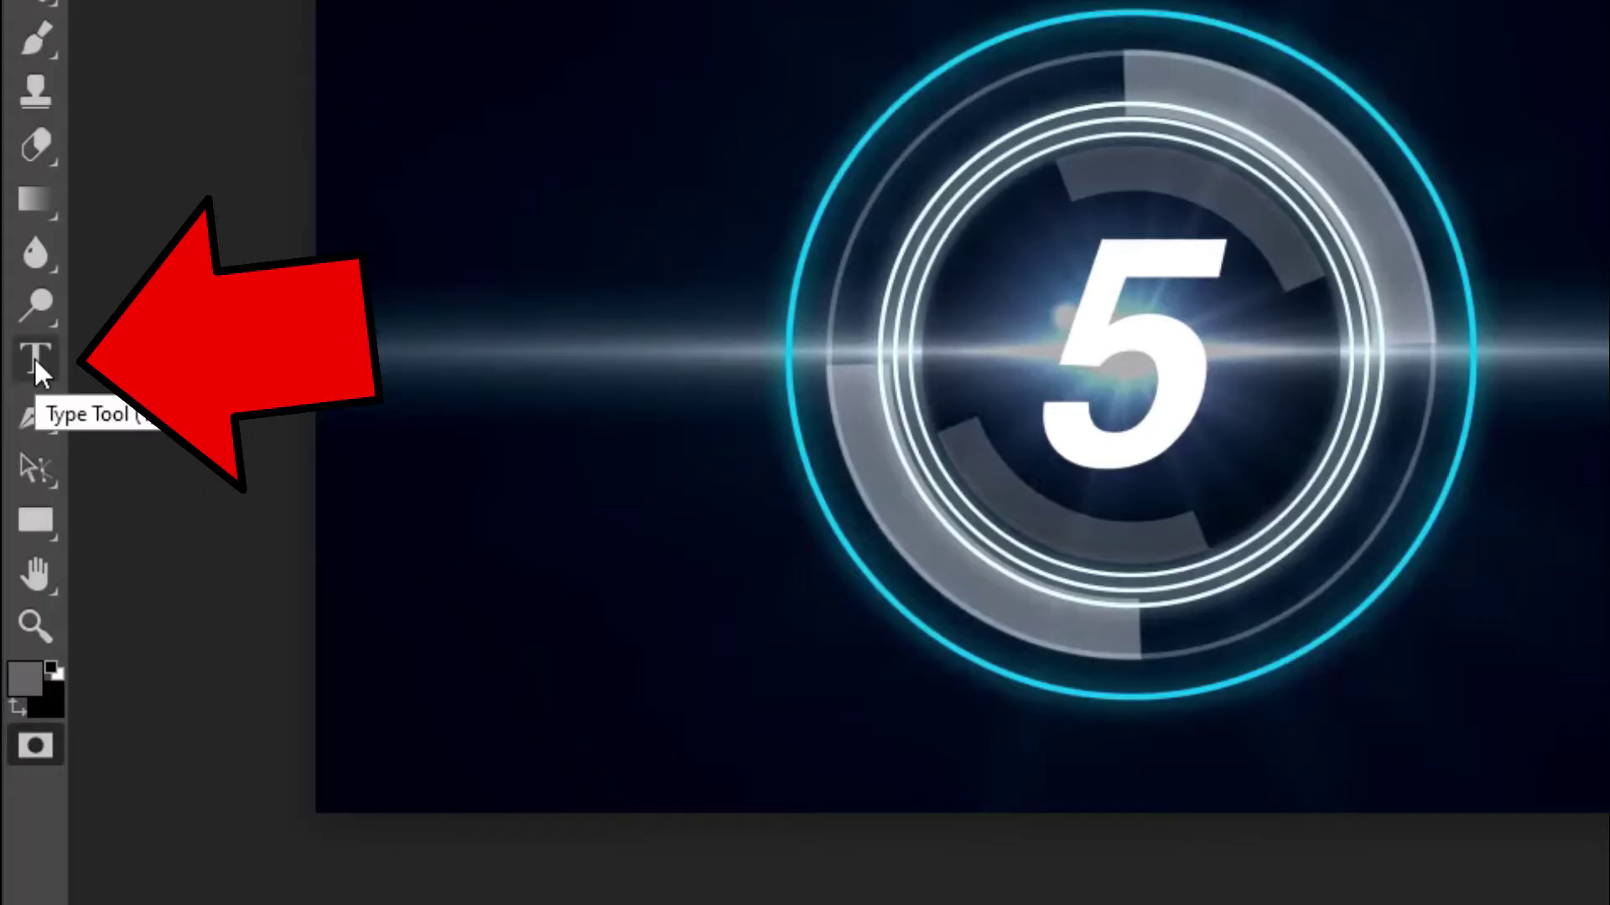
Add a text layer reading "THE TOP" across the image, starting just left of the glowing ring
{"action": "left_click", "coordinate": [34, 355]}
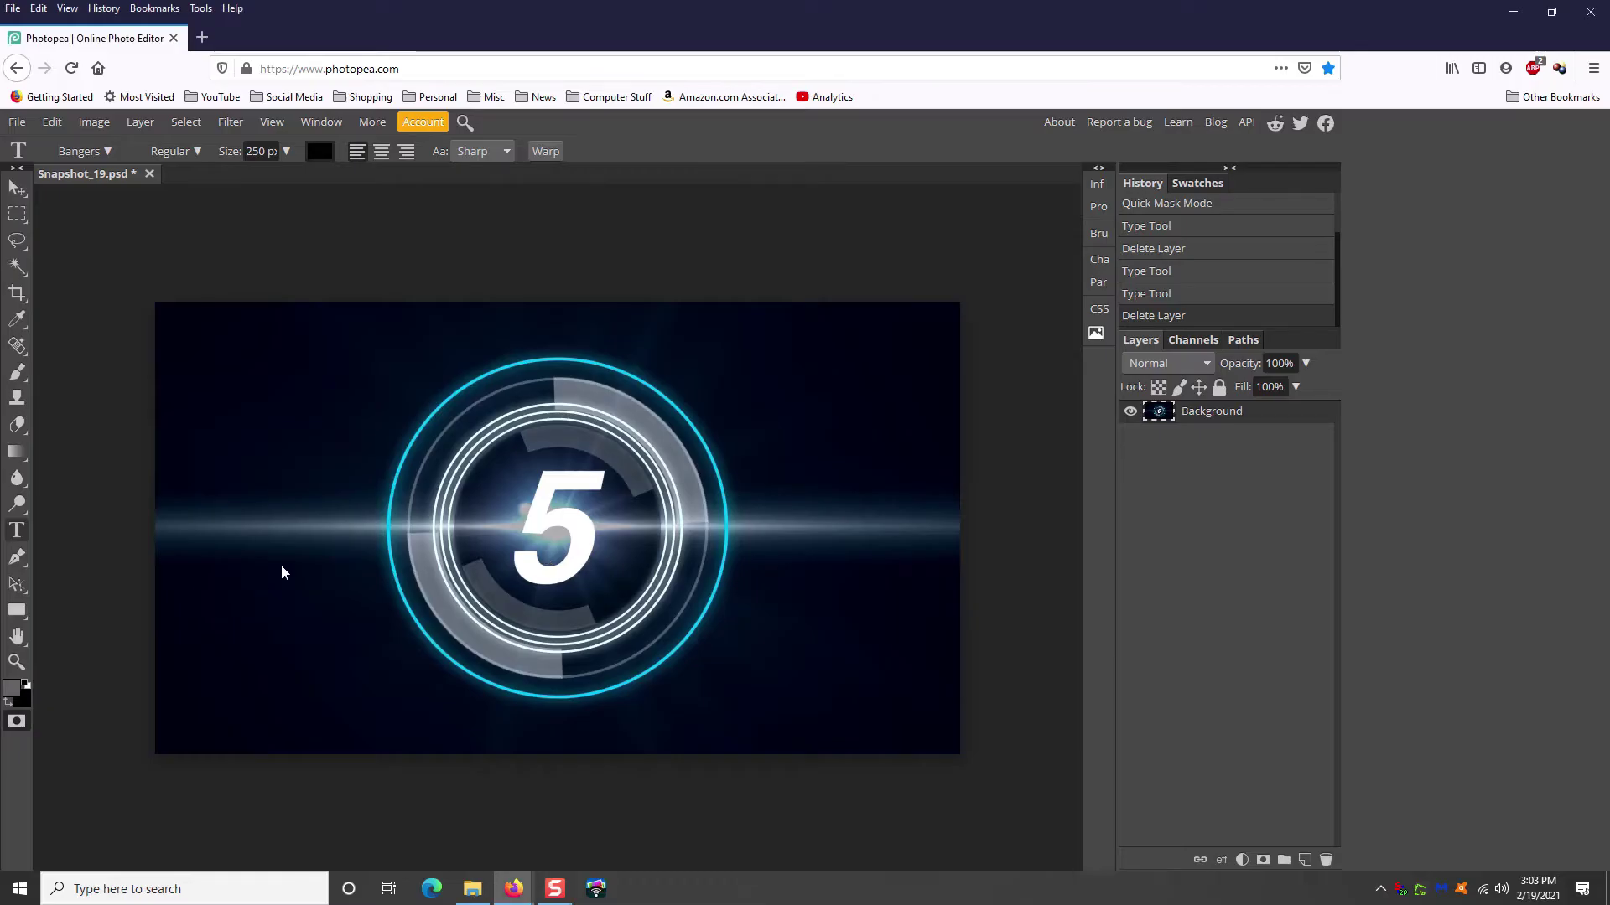
{"action": "left_click", "coordinate": [270, 595]}
{"action": "type", "text": "1"}
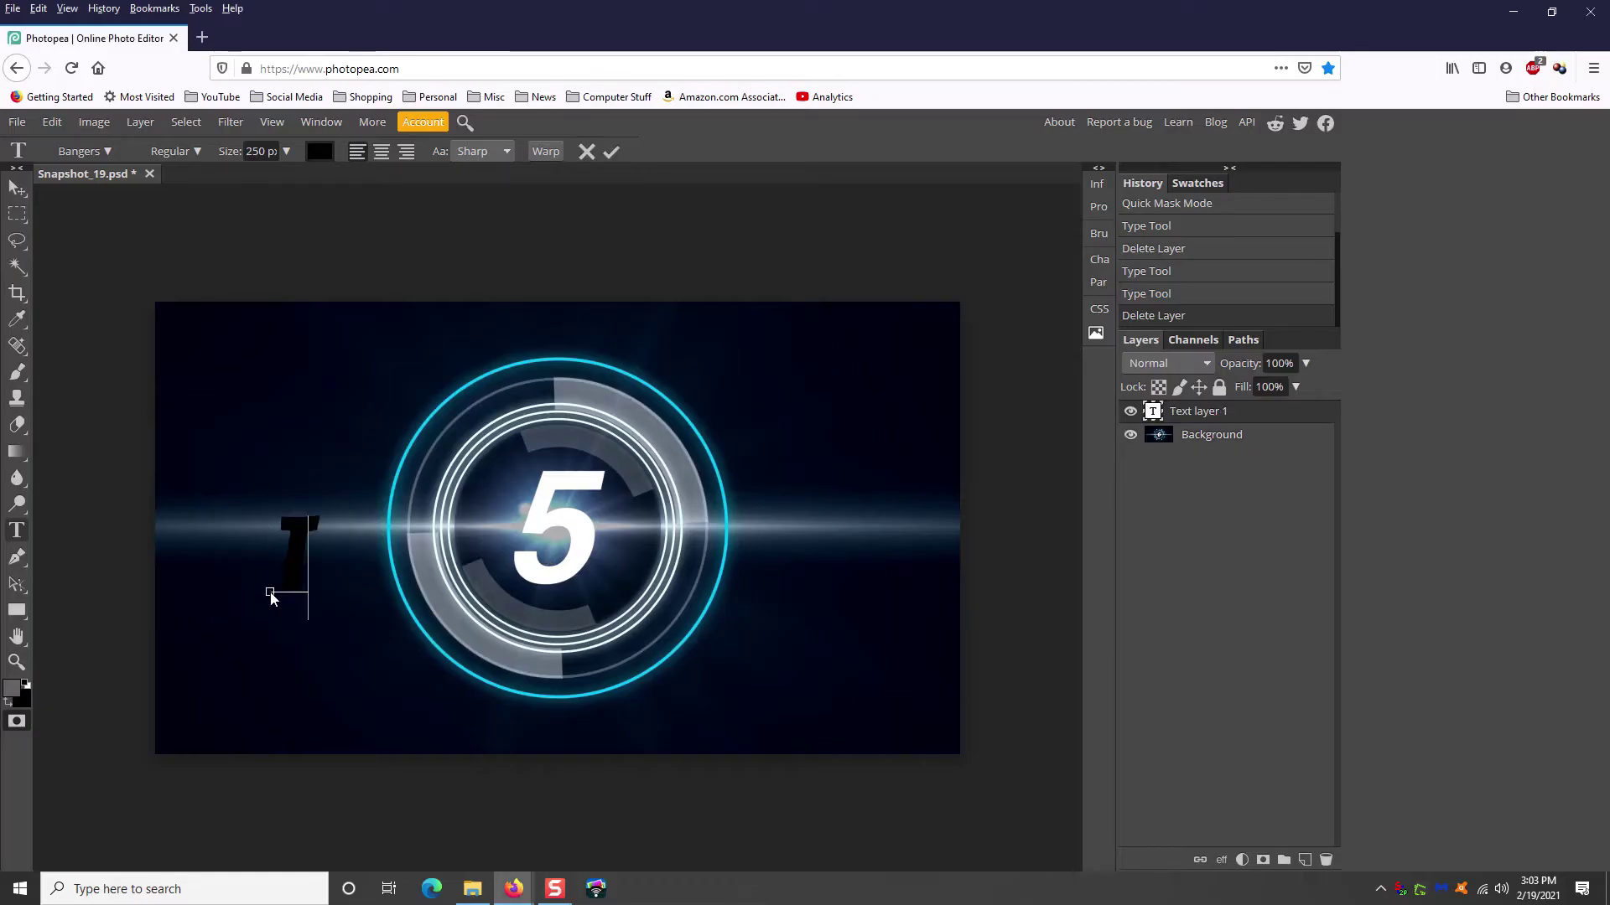
{"action": "type", "text": "HE TOP"}
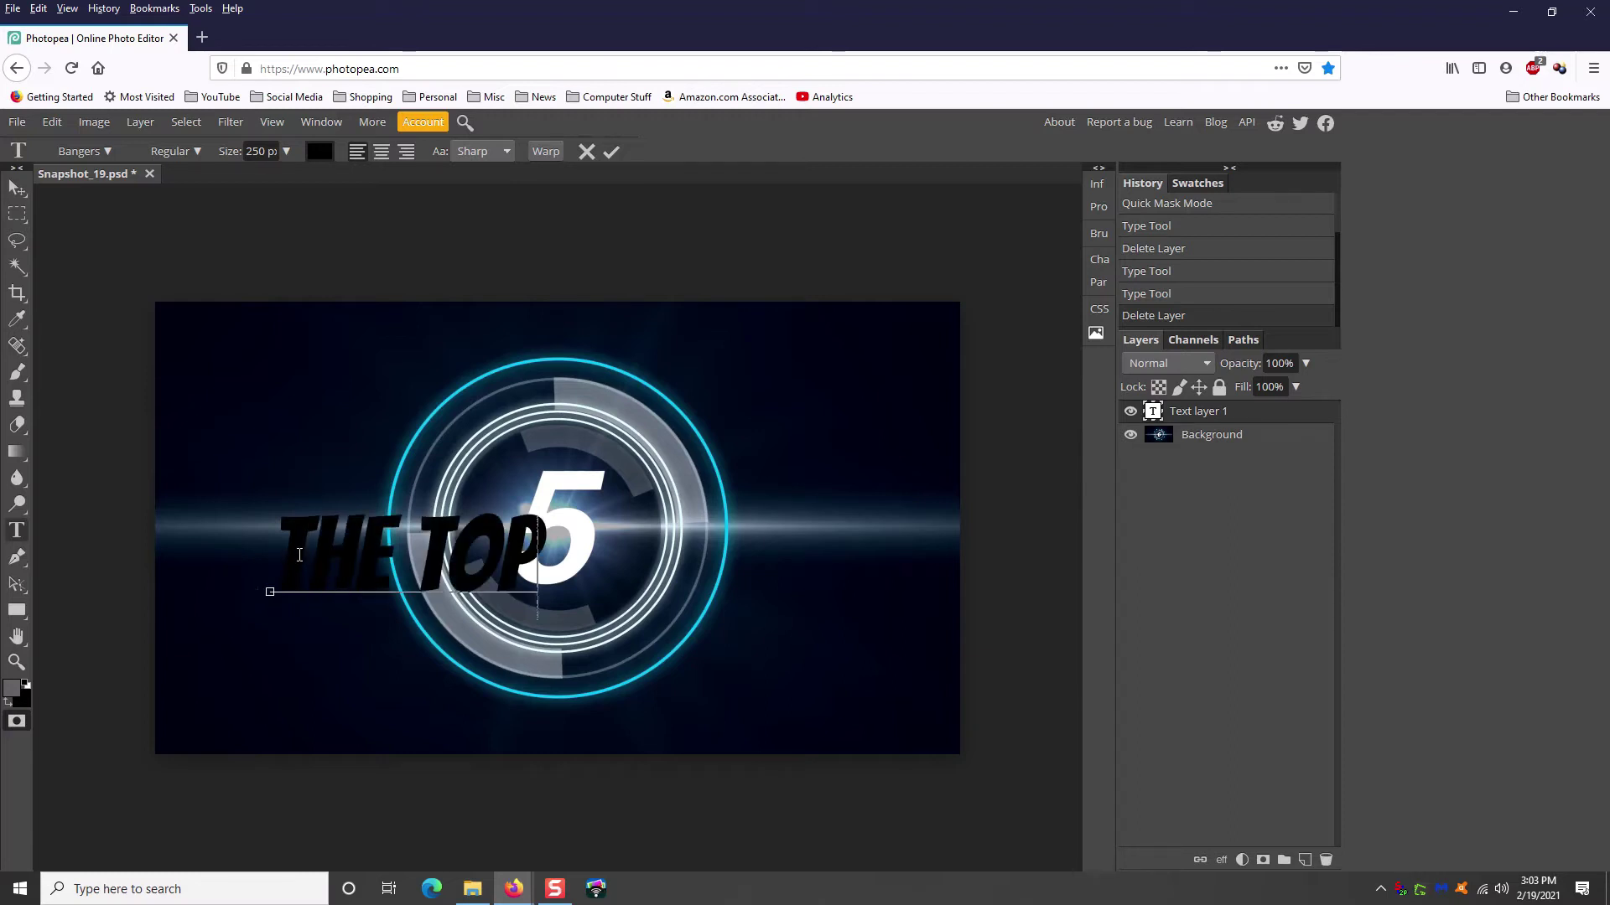
Select the whole "THE TOP" text and change its character color to bright green (hex 39f700)
{"action": "left_click_drag", "start_coordinate": [271, 555], "coordinate": [539, 554]}
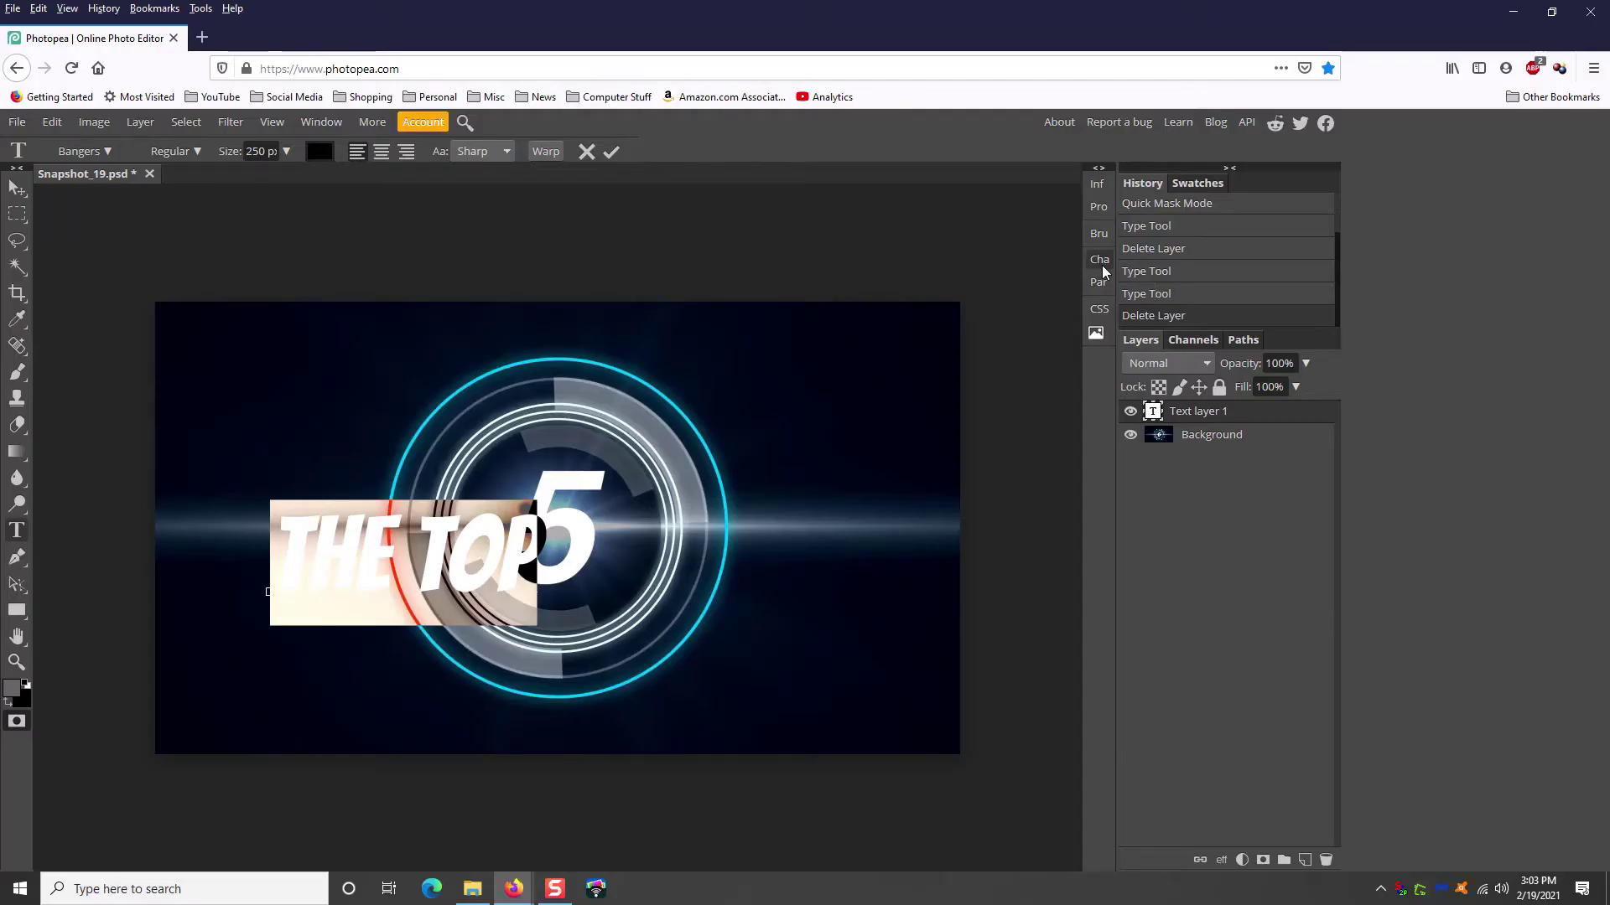
{"action": "left_click", "coordinate": [1100, 264]}
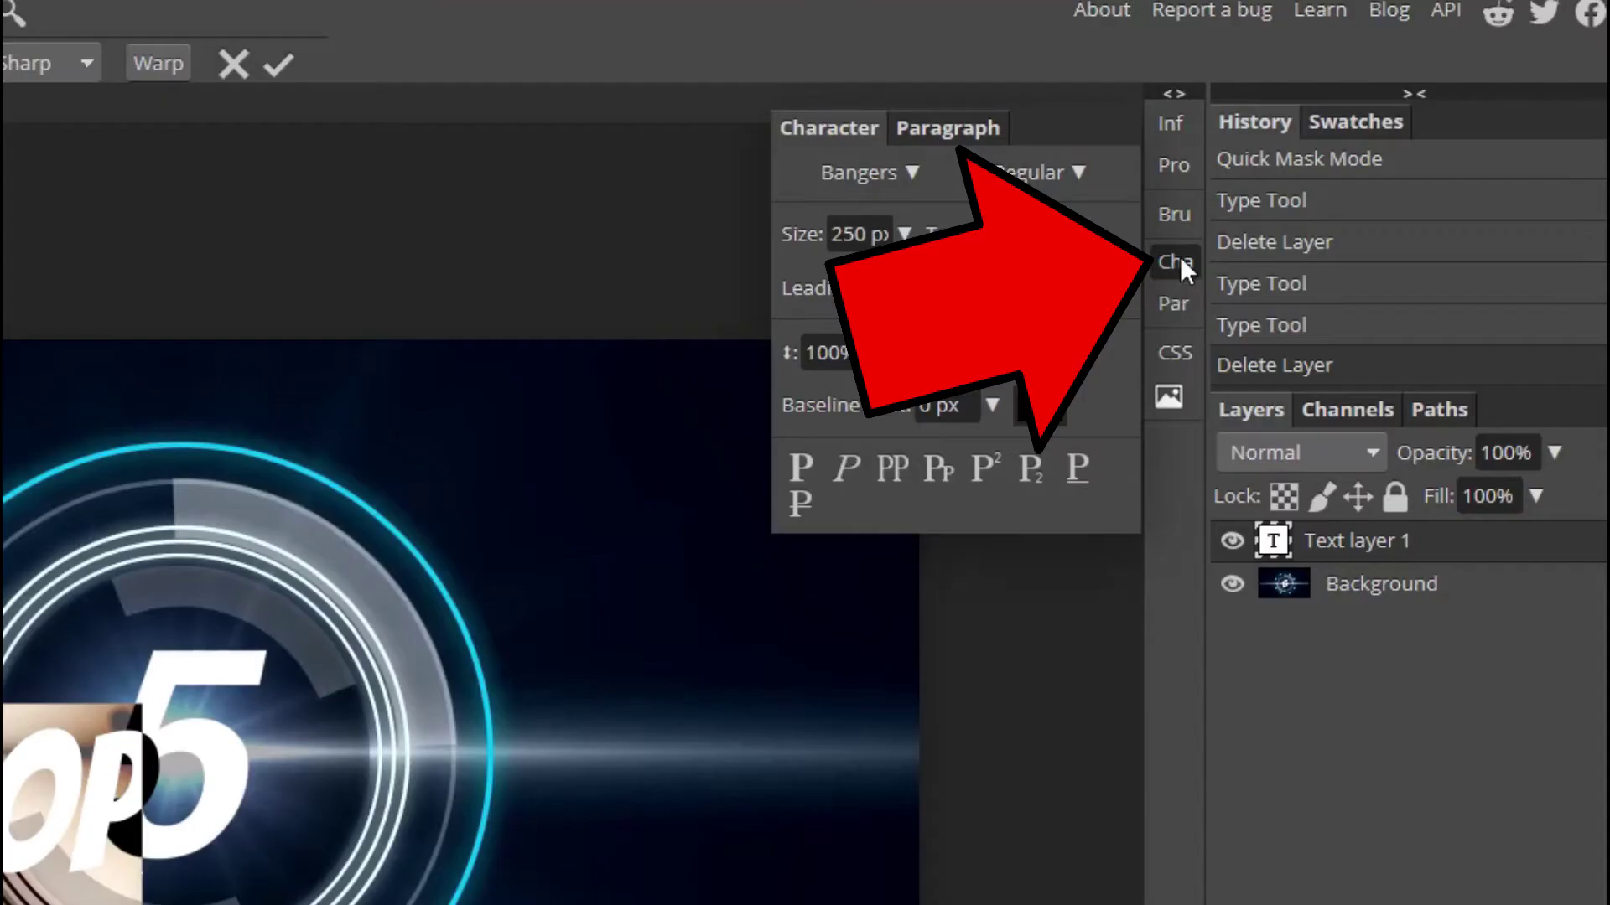
{"action": "left_click", "coordinate": [1100, 263]}
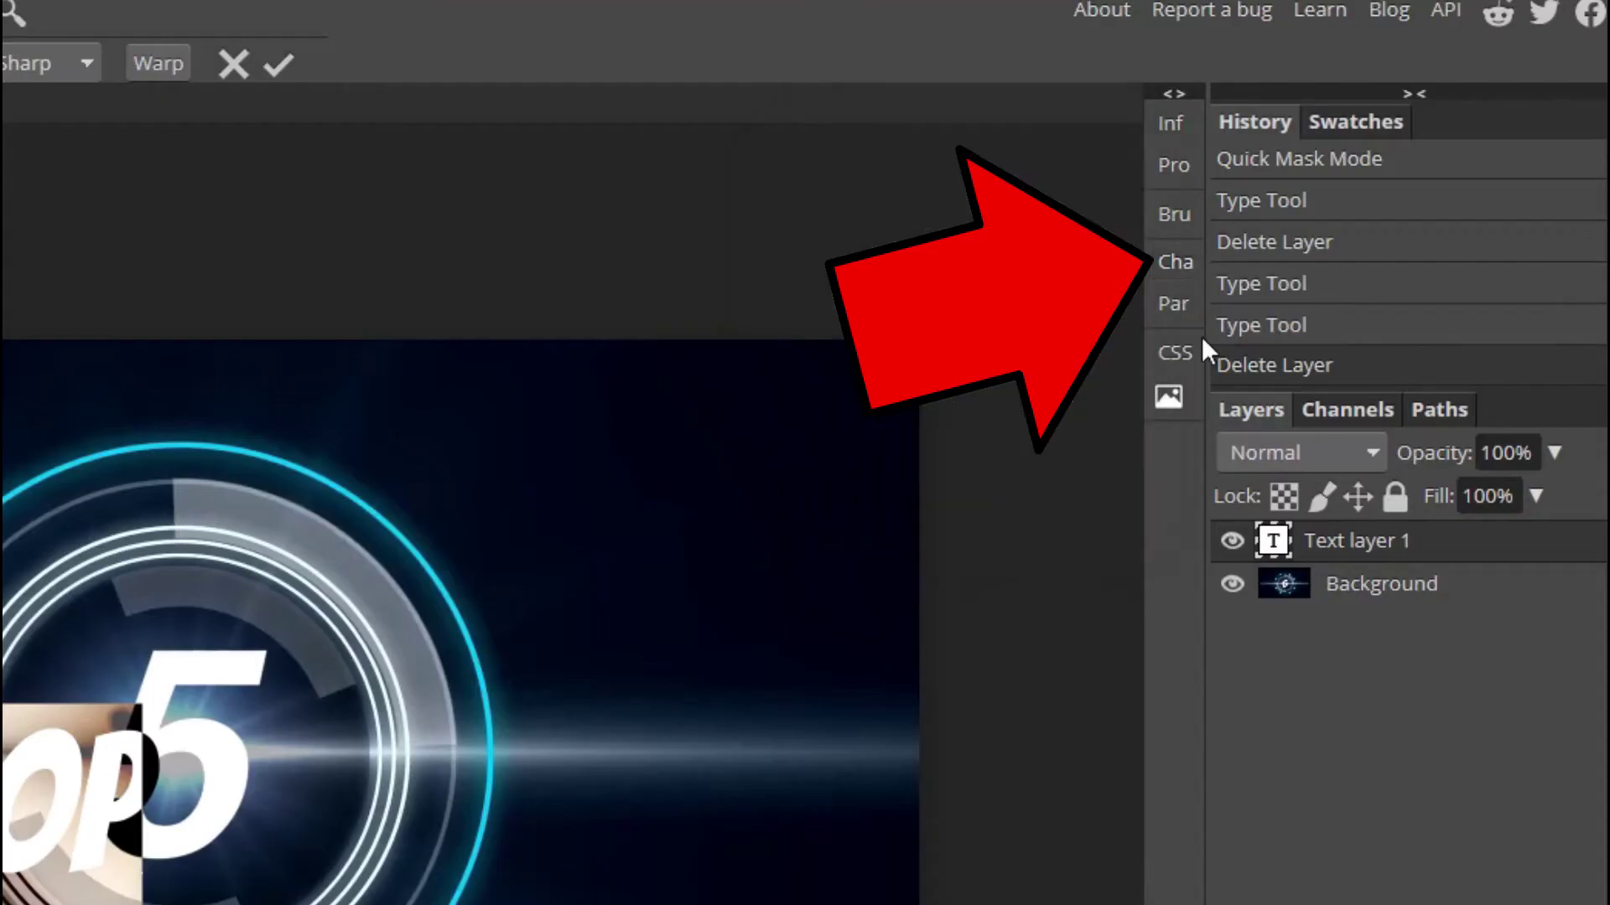
{"action": "left_click", "coordinate": [1178, 263]}
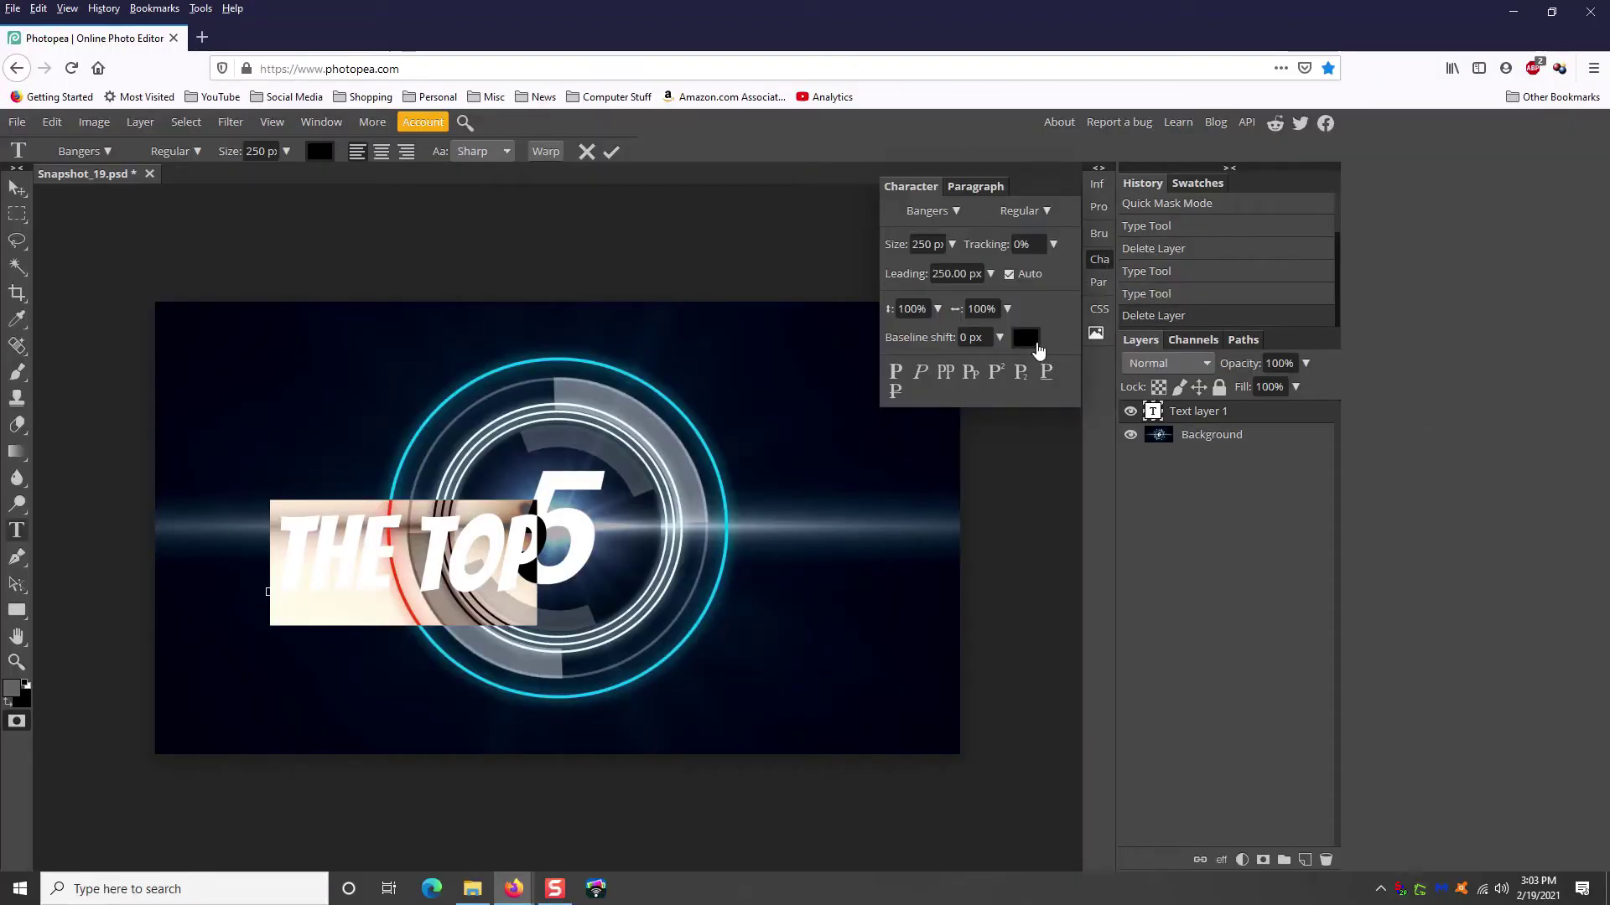
{"action": "left_click", "coordinate": [1028, 339]}
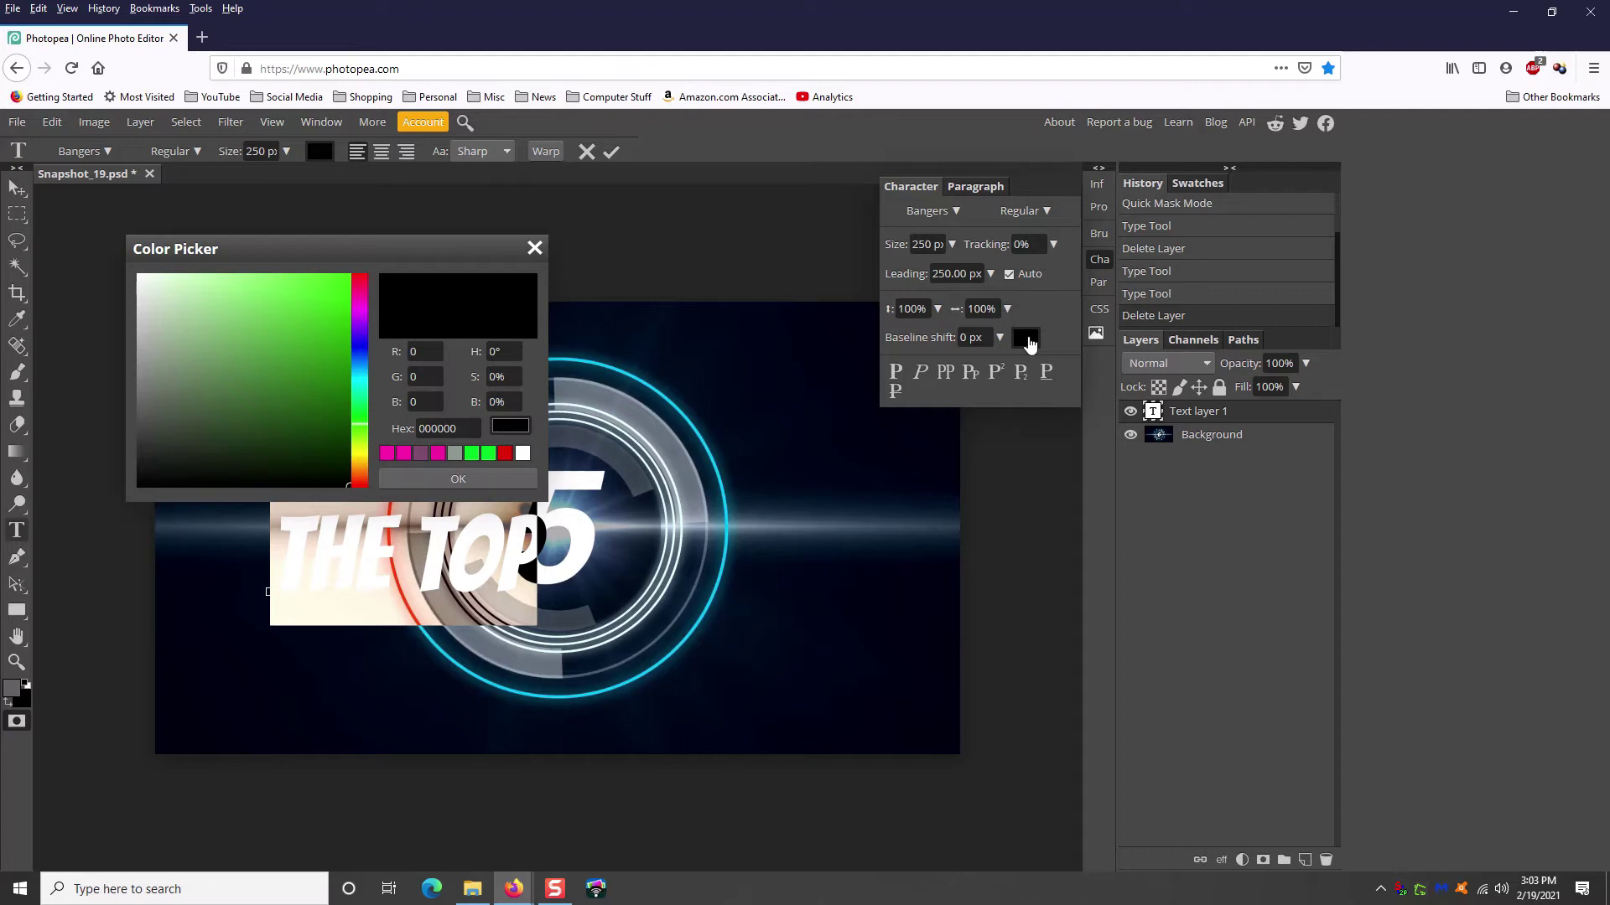
{"action": "left_click_drag", "start_coordinate": [419, 258], "coordinate": [629, 315]}
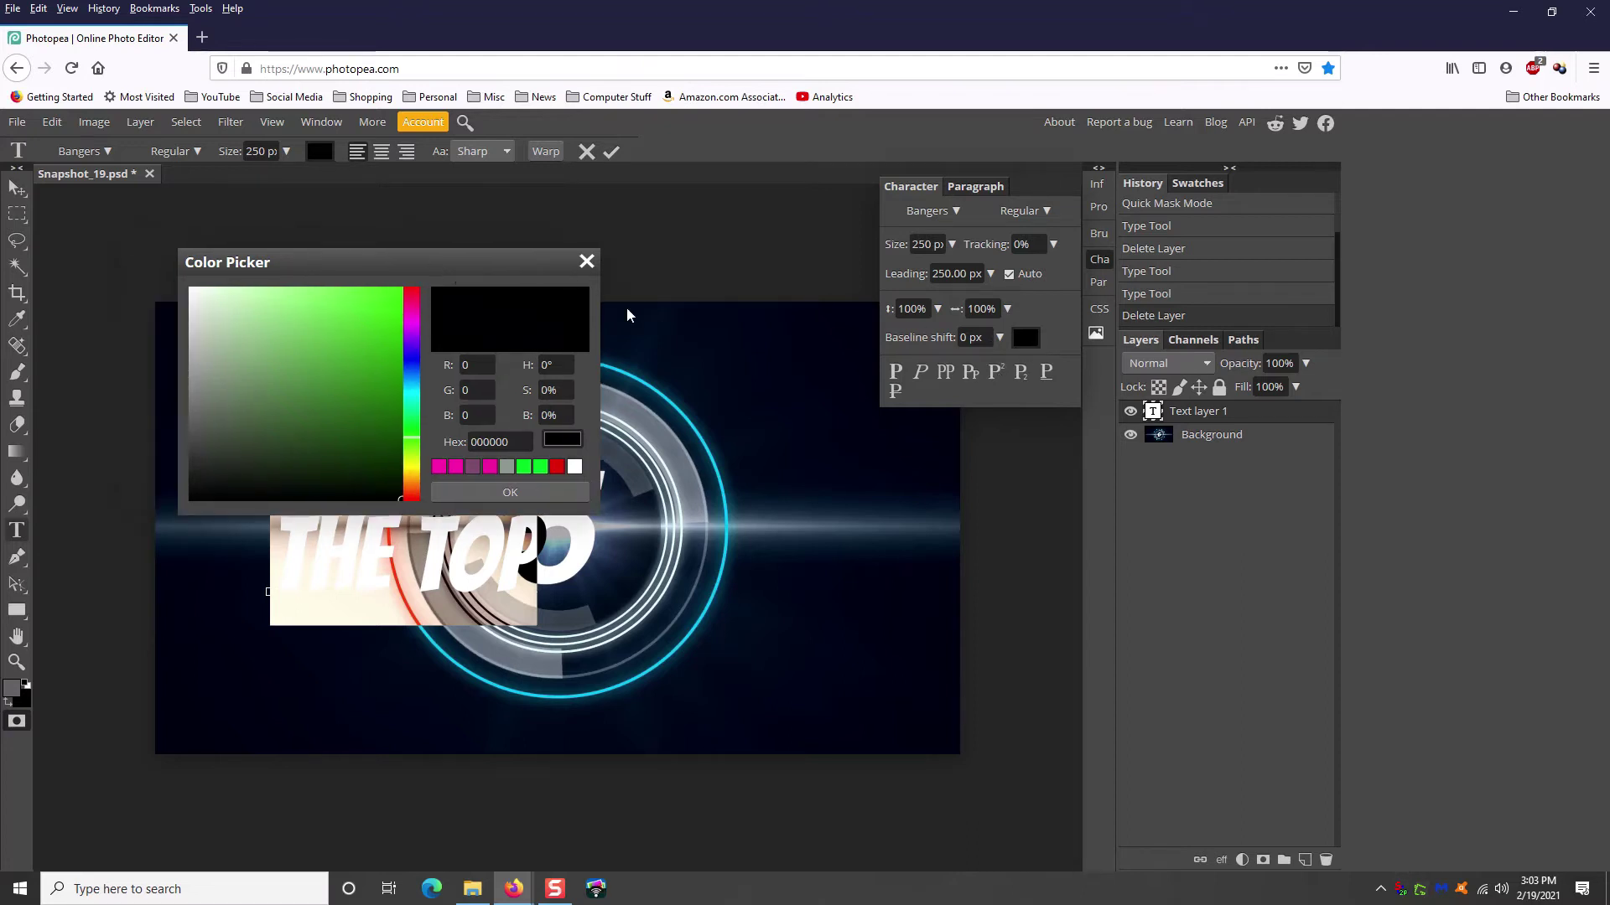
{"action": "left_click_drag", "start_coordinate": [478, 267], "coordinate": [960, 440]}
{"action": "left_click", "coordinate": [752, 561]}
{"action": "mouse_move", "coordinate": [778, 550]}
{"action": "left_mouse_down"}
{"action": "mouse_move", "coordinate": [863, 466]}
{"action": "mouse_move", "coordinate": [892, 471]}
{"action": "left_mouse_up"}
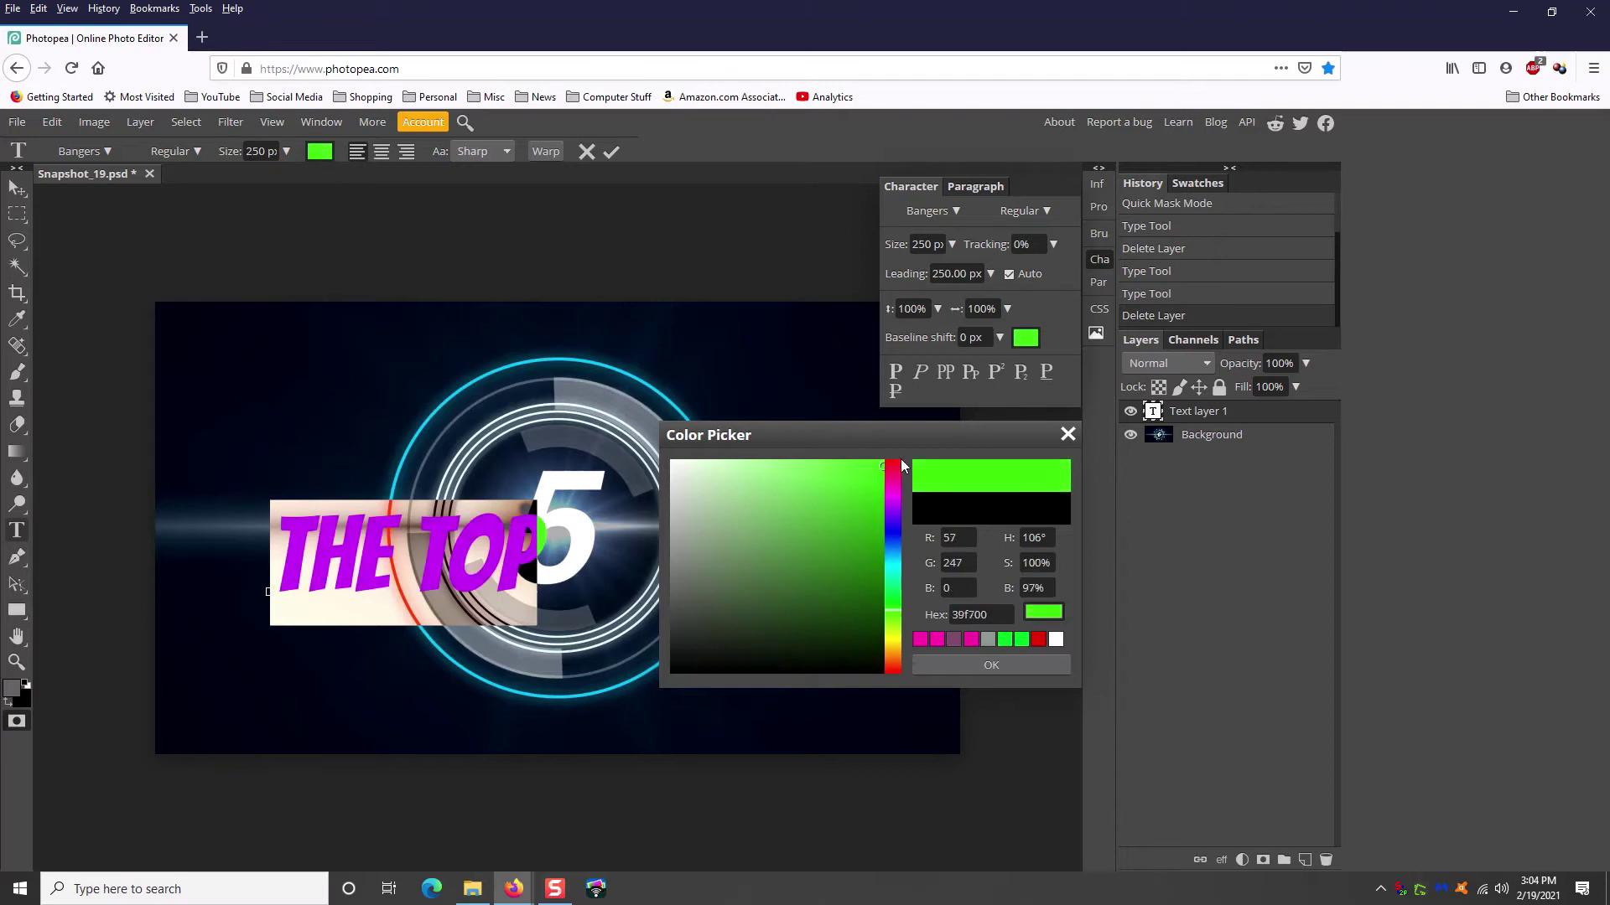
{"action": "left_click", "coordinate": [991, 665]}
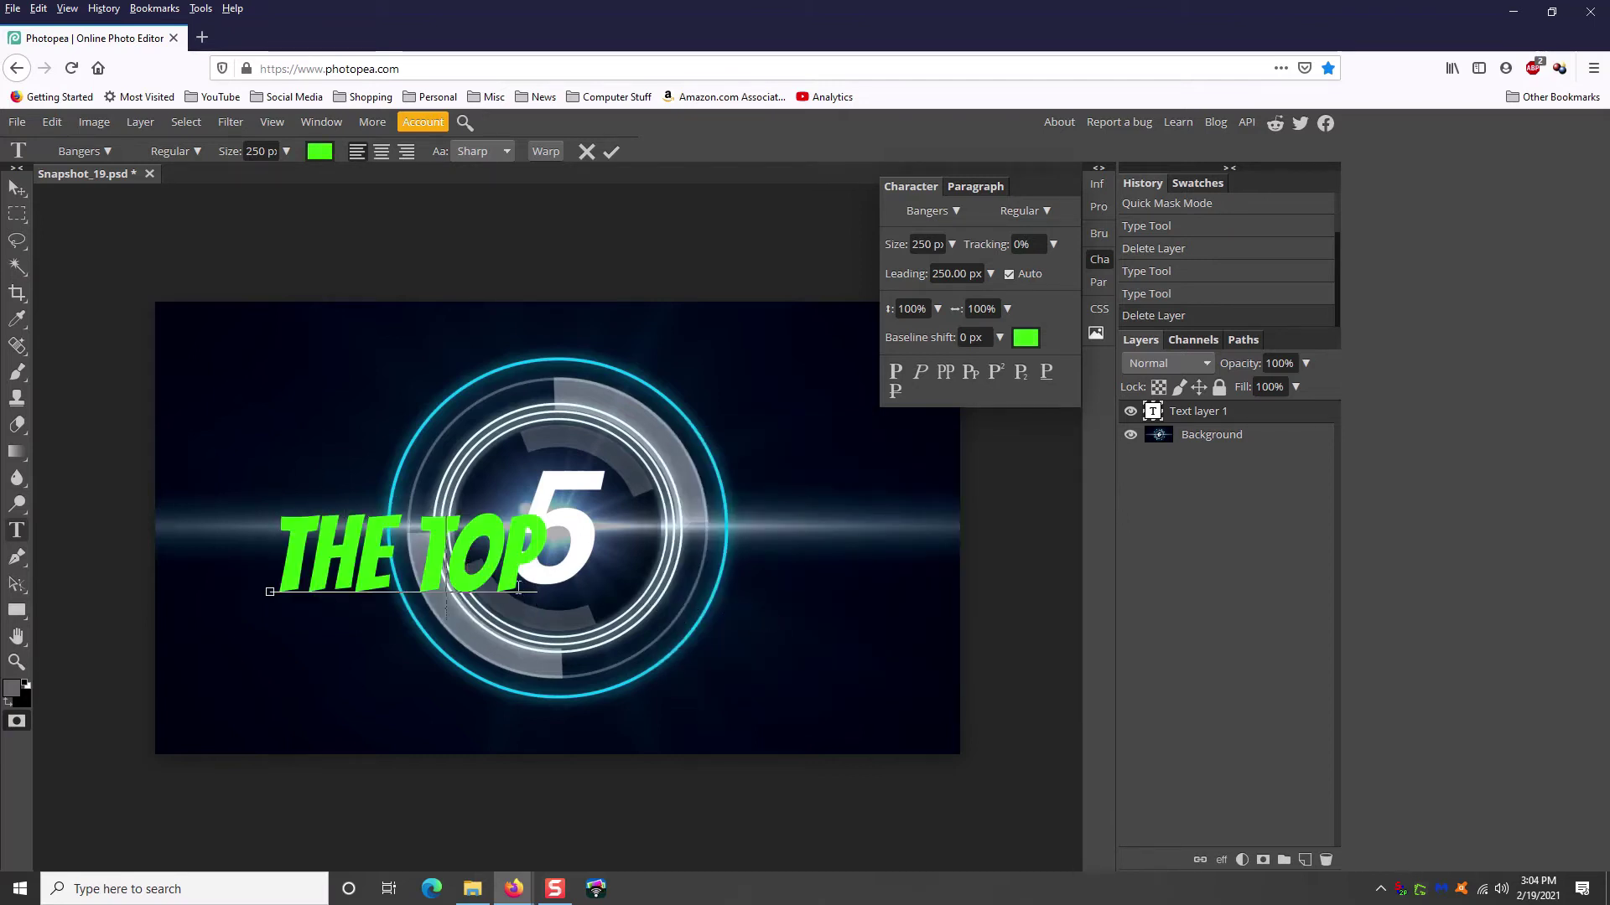
Set the font size of the entire "THE TOP" text to 300 px
{"action": "left_click_drag", "start_coordinate": [269, 592], "coordinate": [541, 592]}
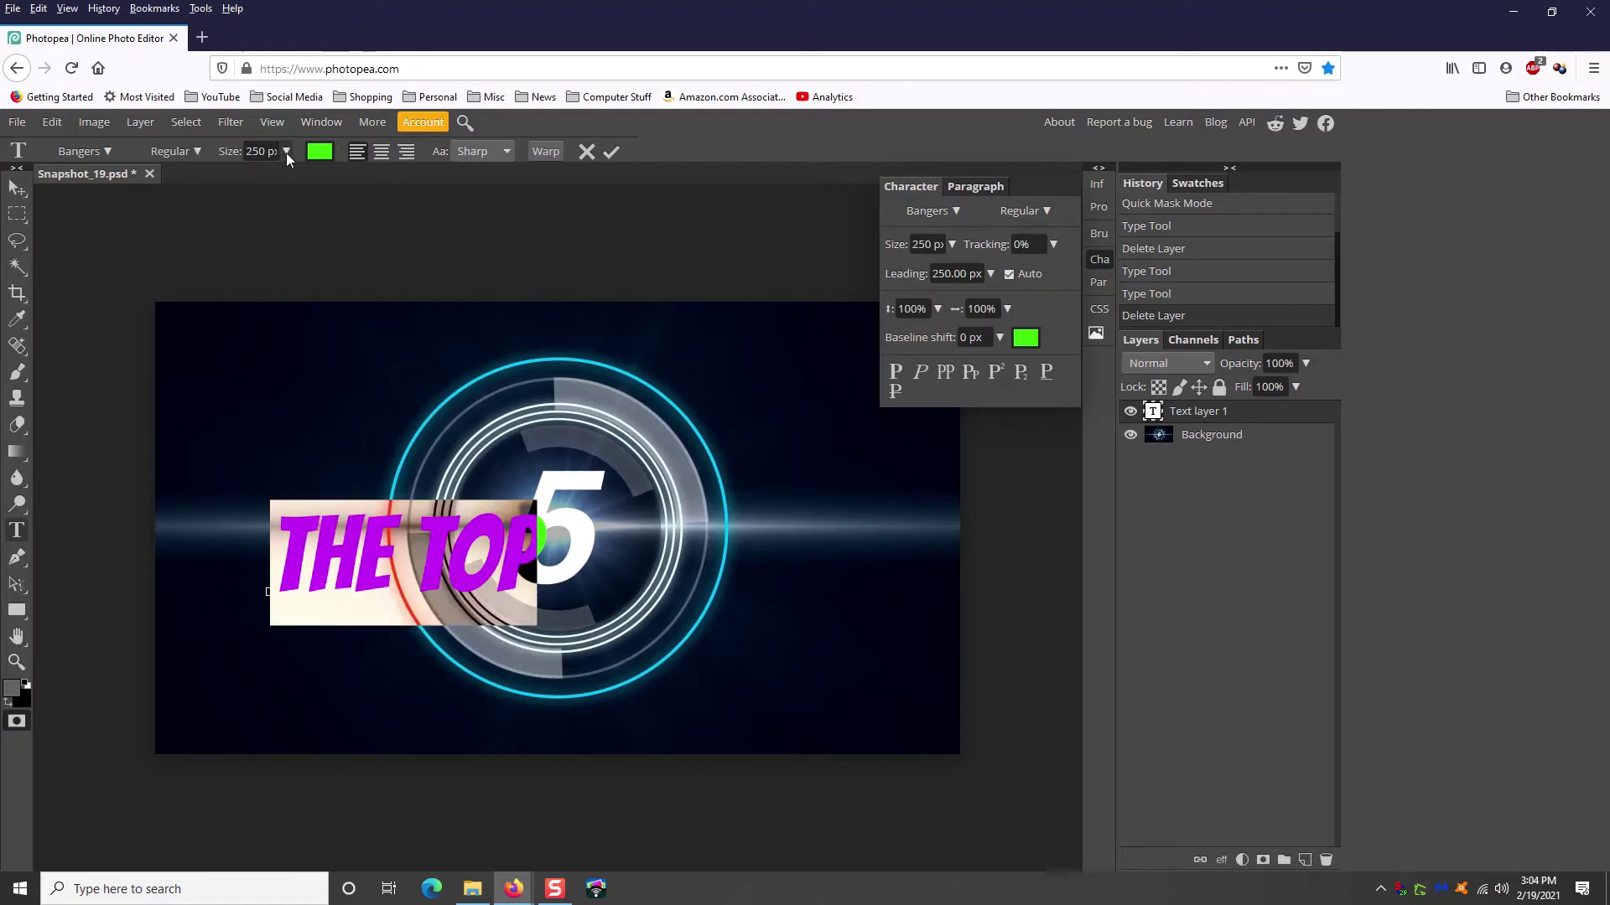
{"action": "left_click", "coordinate": [259, 150]}
{"action": "type", "text": "300"}
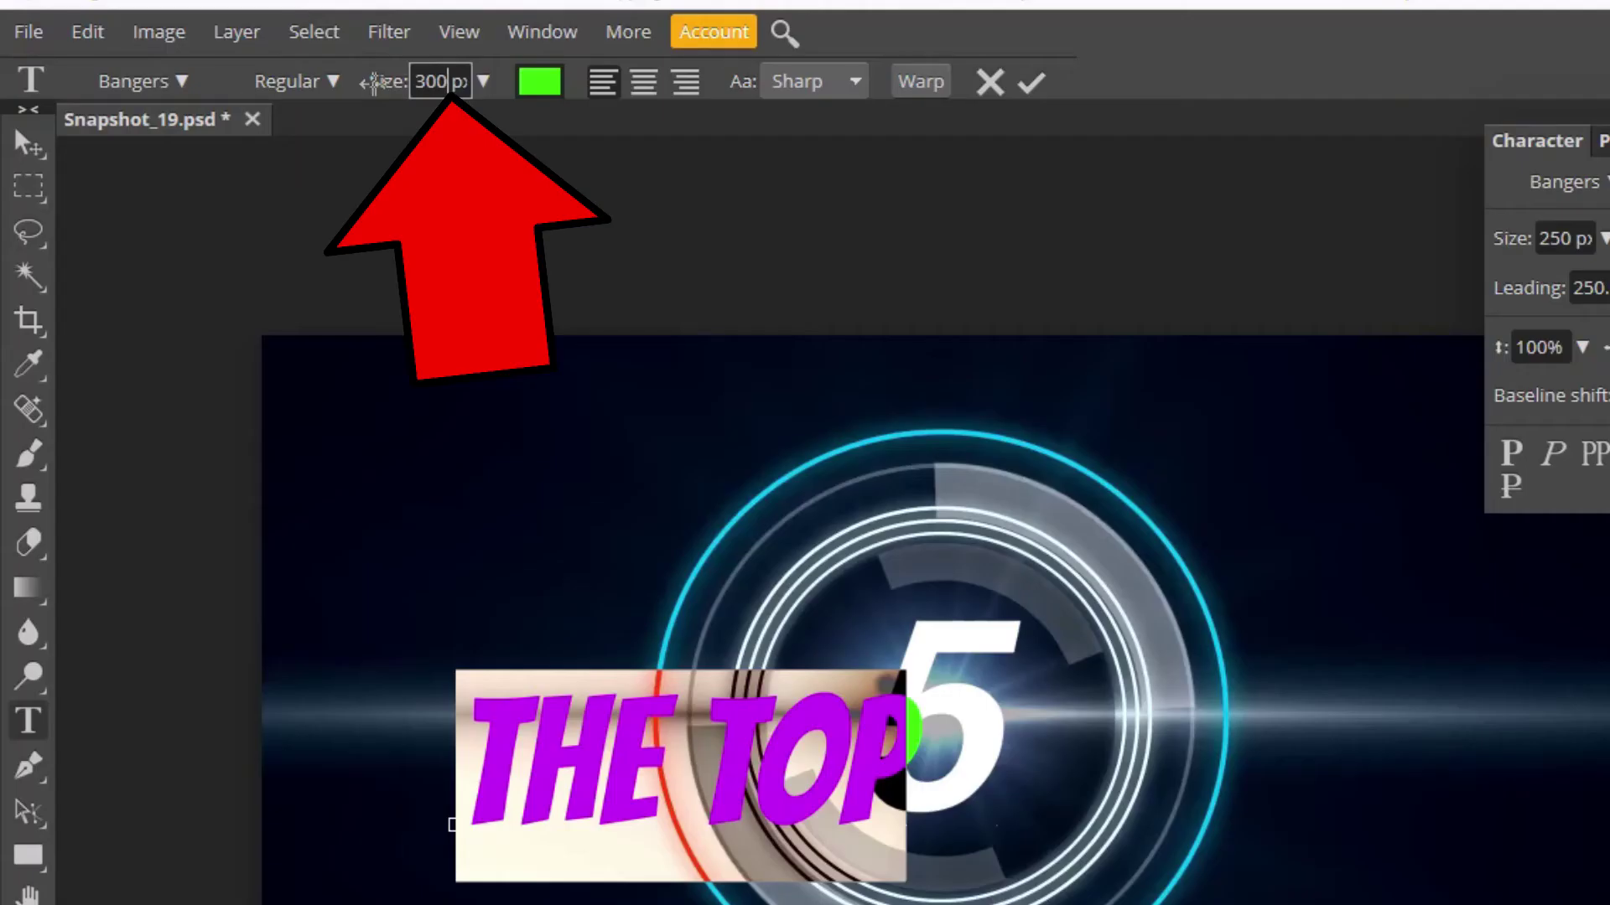
{"action": "key", "text": "Return"}
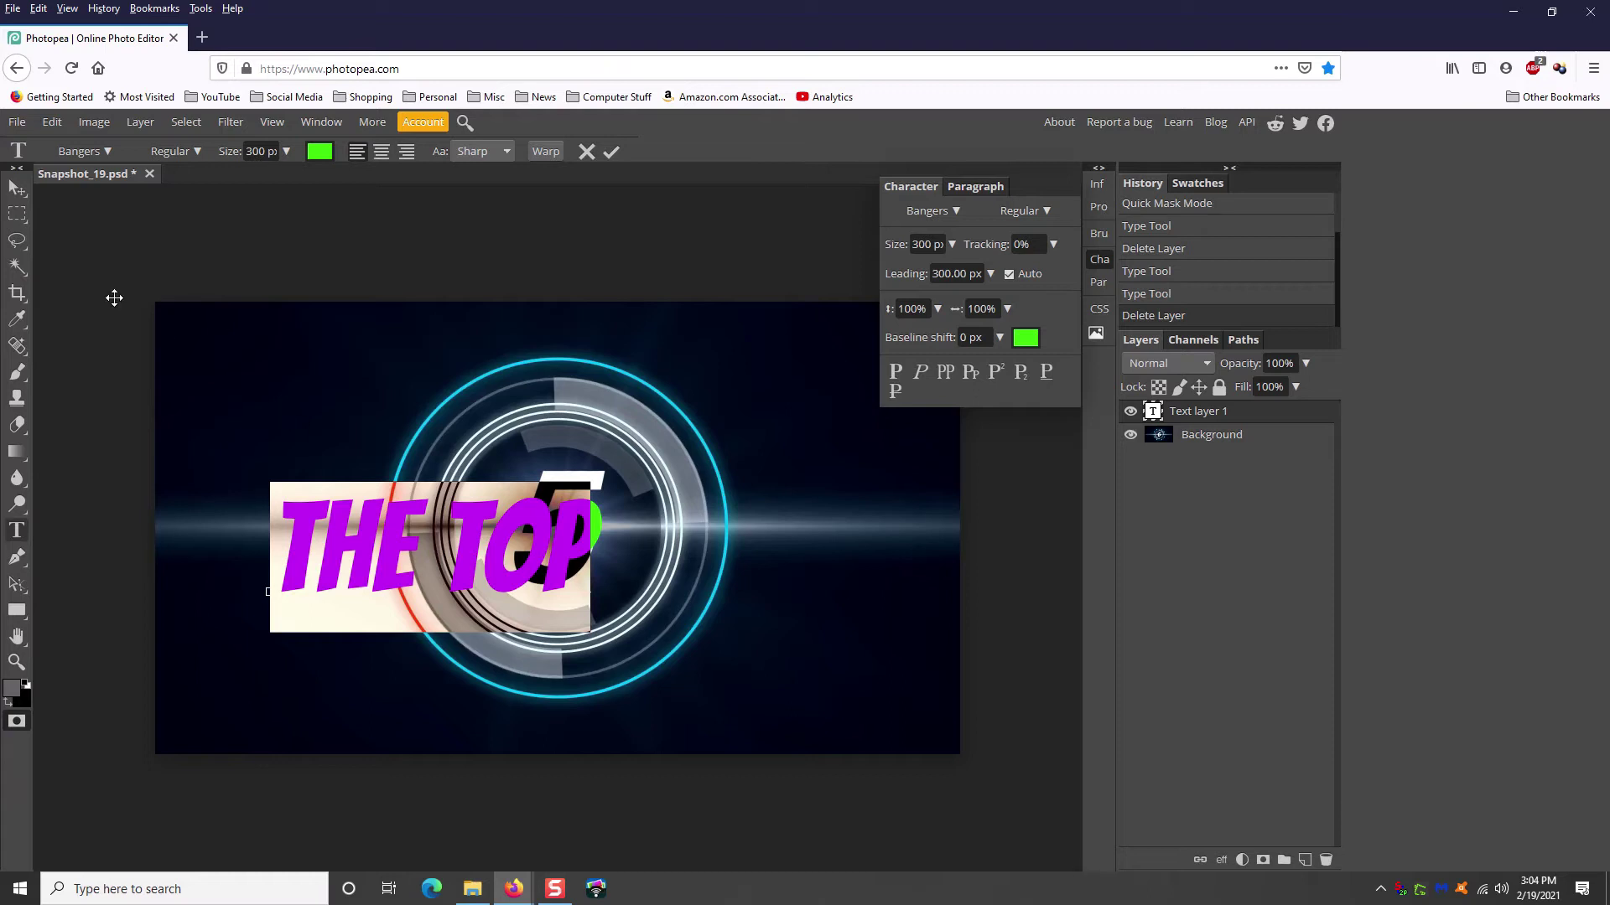
{"action": "left_click", "coordinate": [20, 197]}
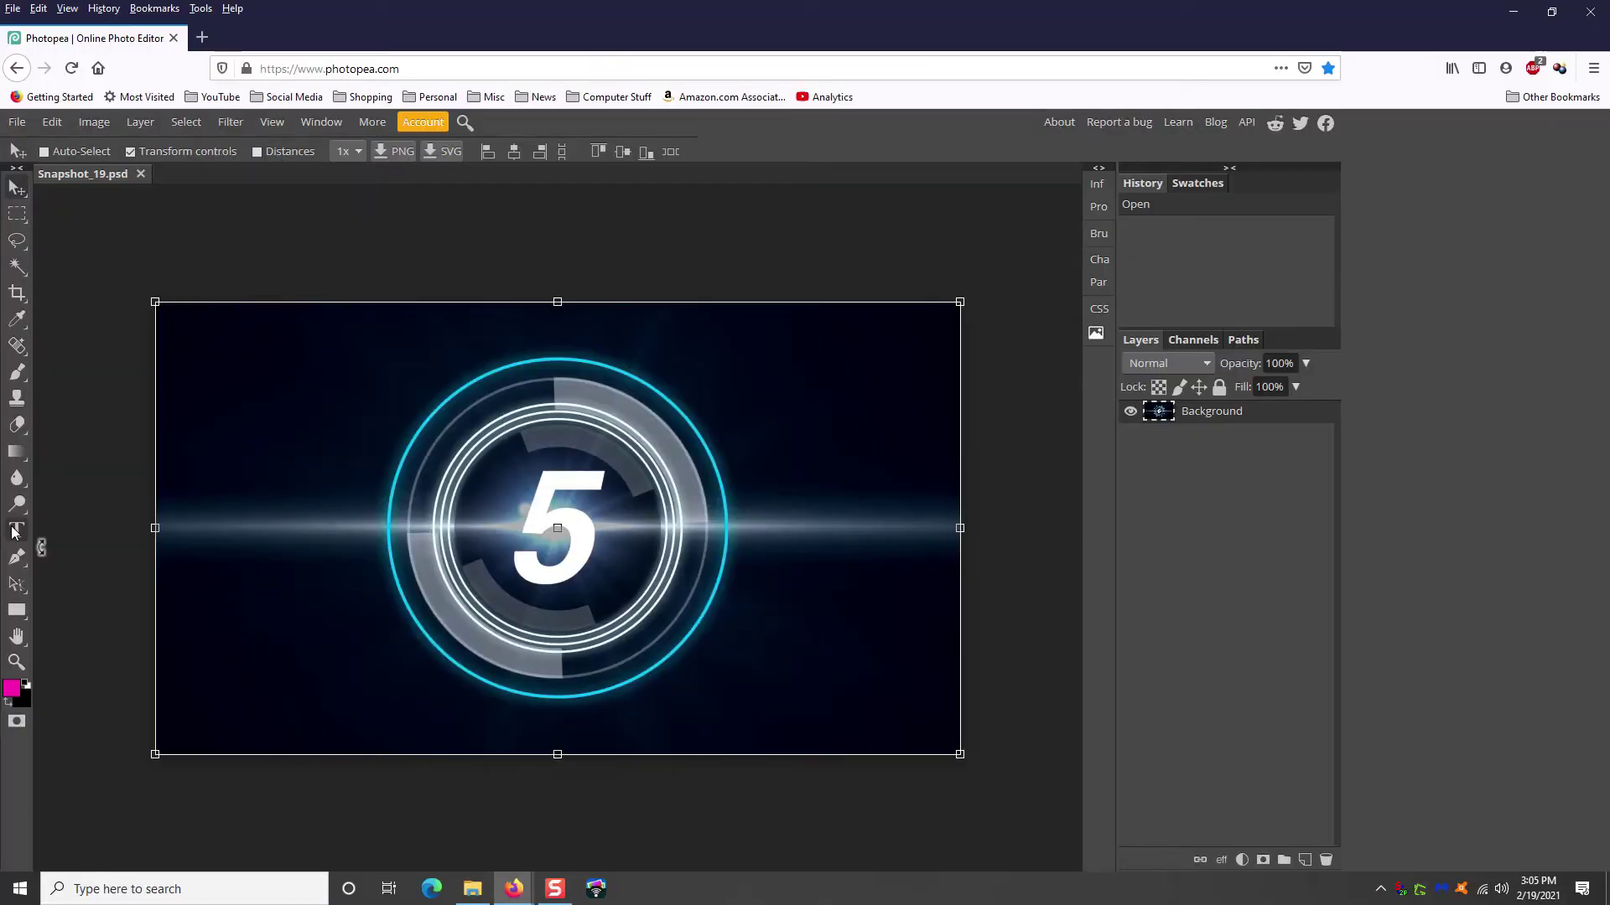
Add green "THE TOP" text to the plain background image and place it centered above the number 5
{"action": "left_click", "coordinate": [16, 531]}
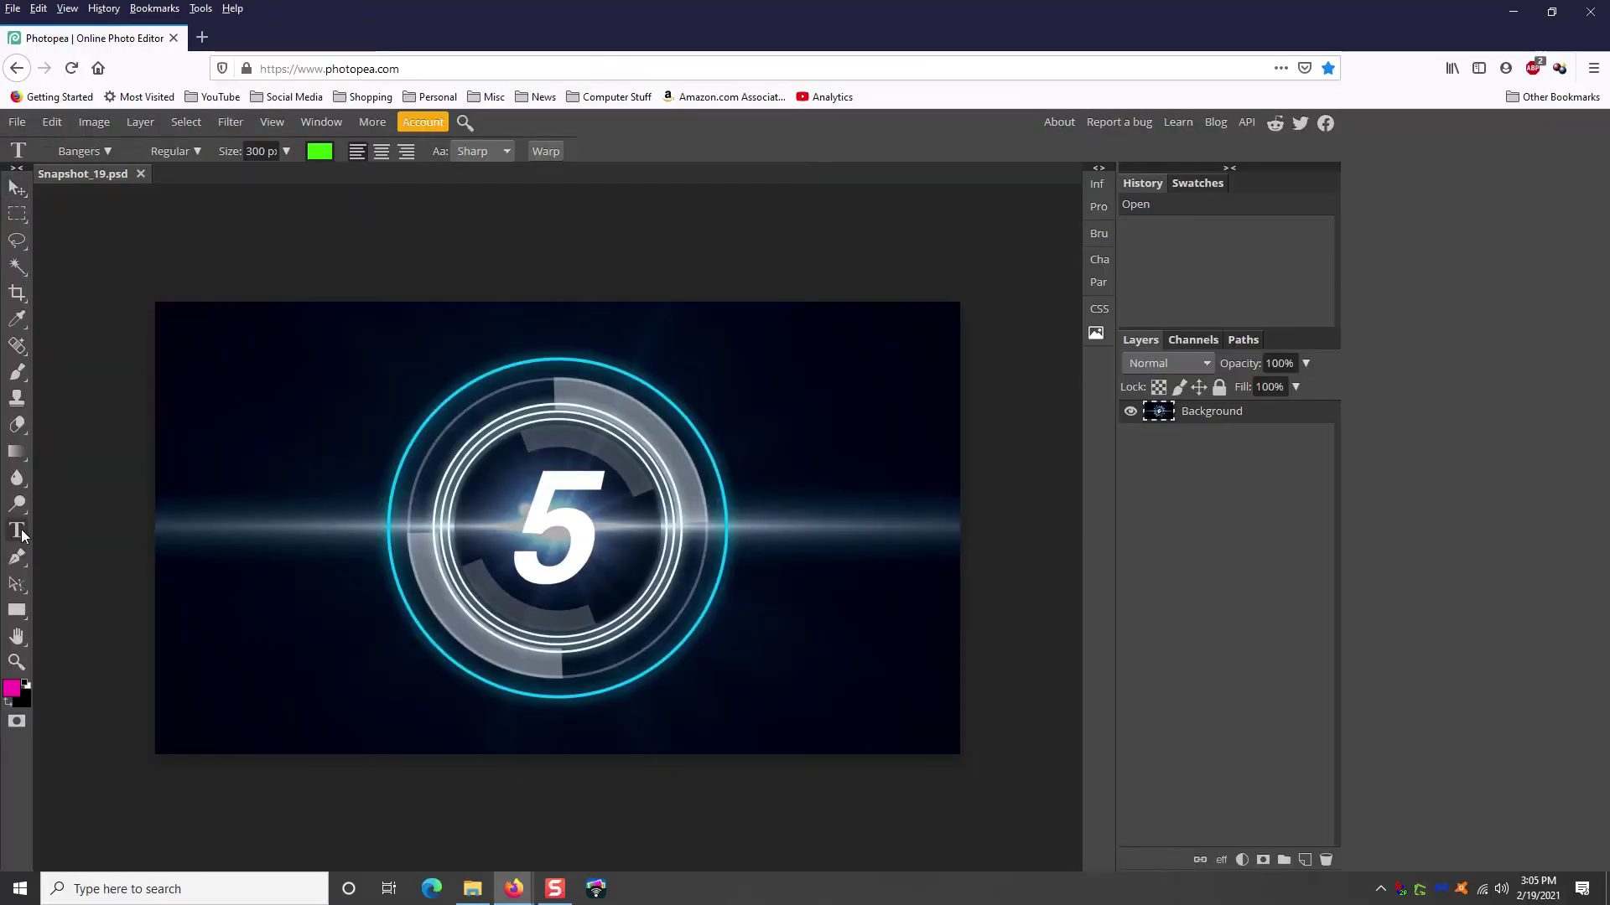
{"action": "left_click", "coordinate": [439, 431]}
{"action": "type", "text": "THE TOP"}
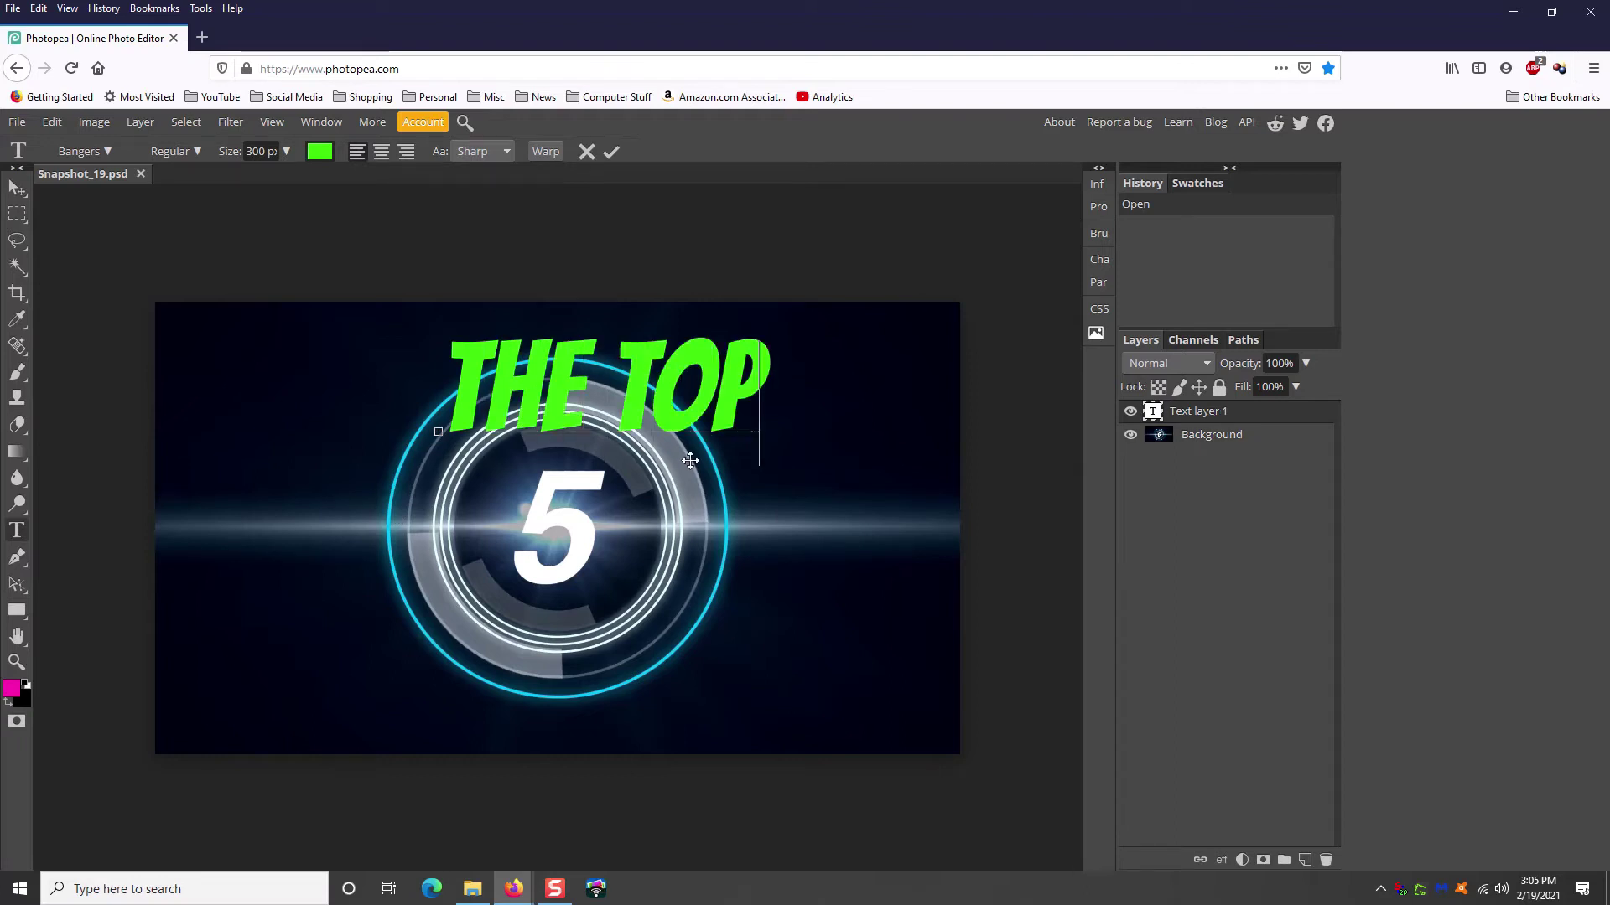
{"action": "left_click_drag", "start_coordinate": [690, 461], "coordinate": [463, 695]}
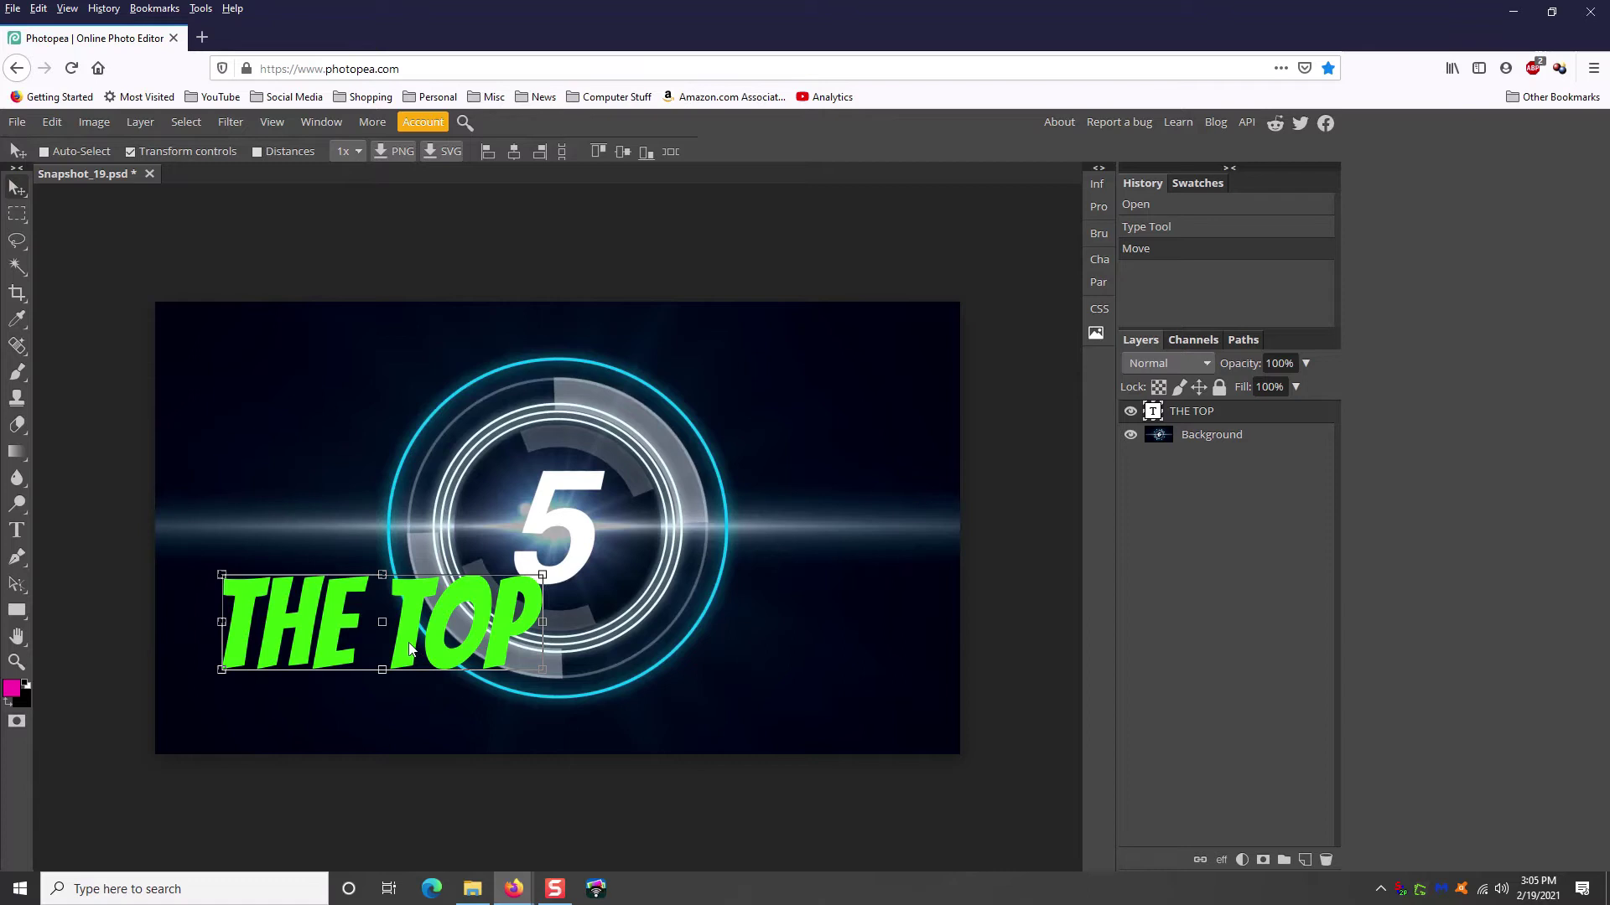
{"action": "left_click_drag", "start_coordinate": [417, 639], "coordinate": [645, 396]}
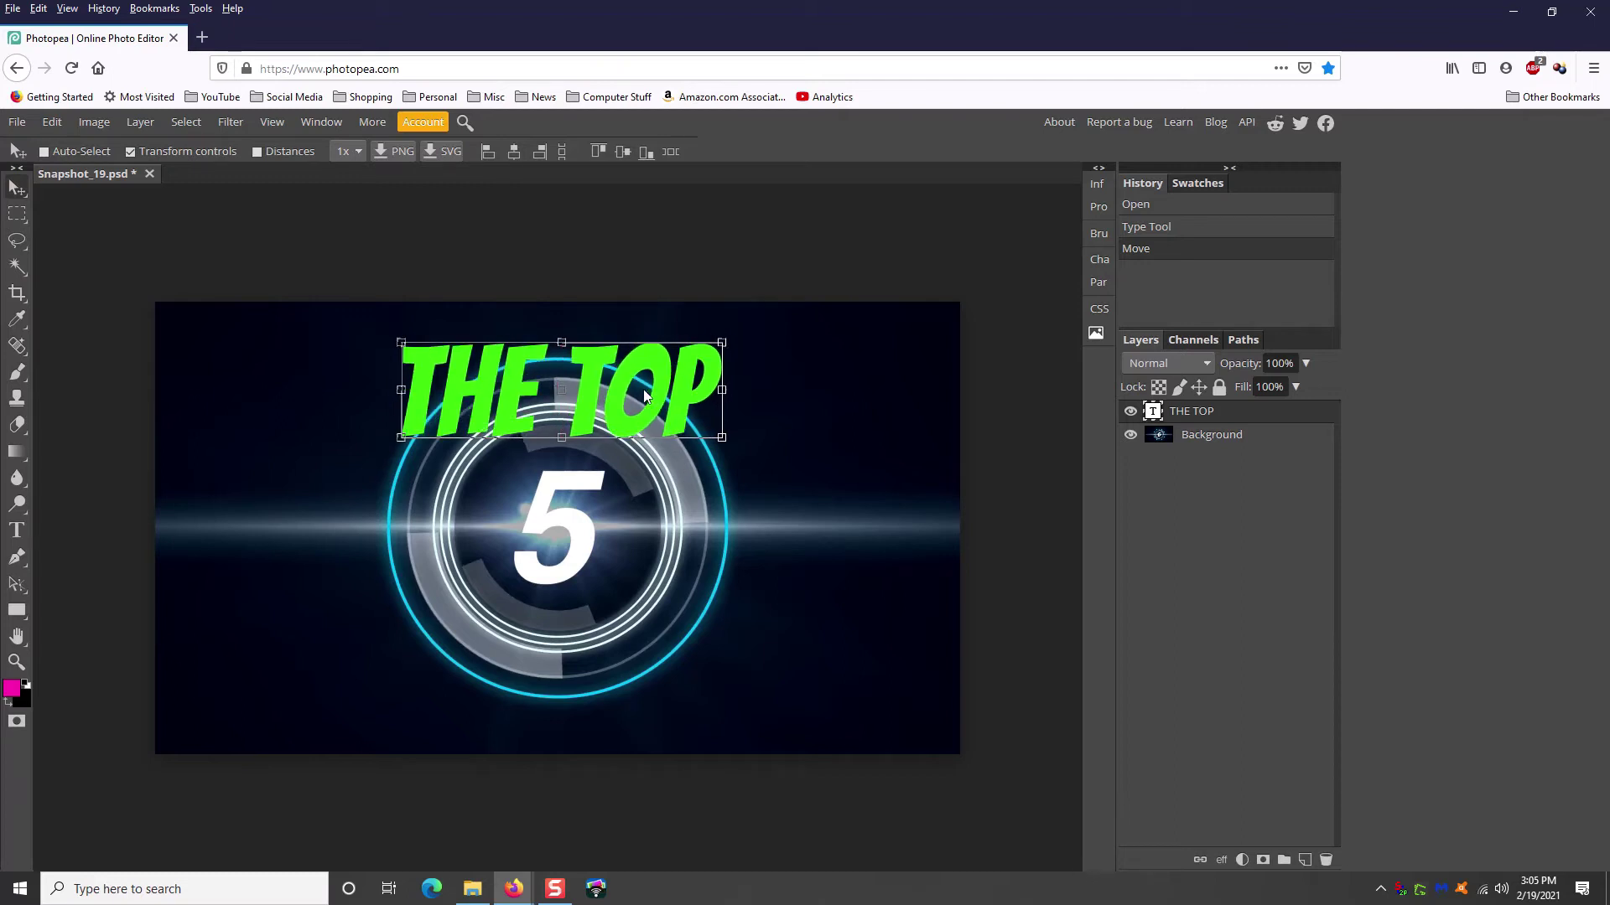
Add a Stroke layer style to the "THE TOP" layer, colored medium gray with a size of 11 px
{"action": "right_click", "coordinate": [1197, 419]}
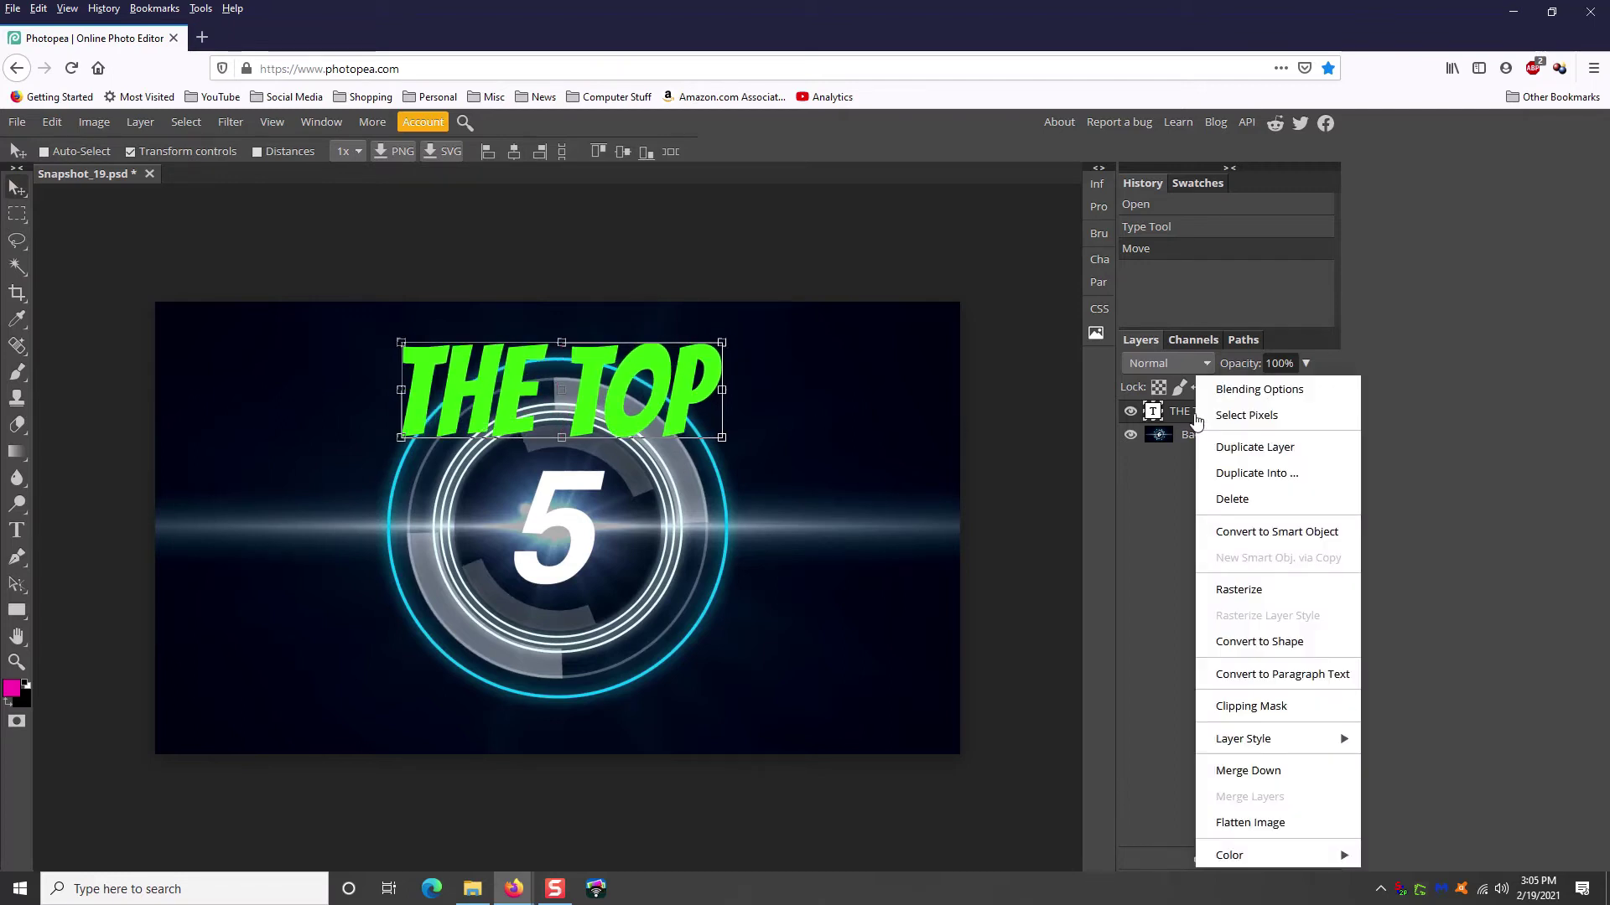
{"action": "left_click", "coordinate": [1244, 391]}
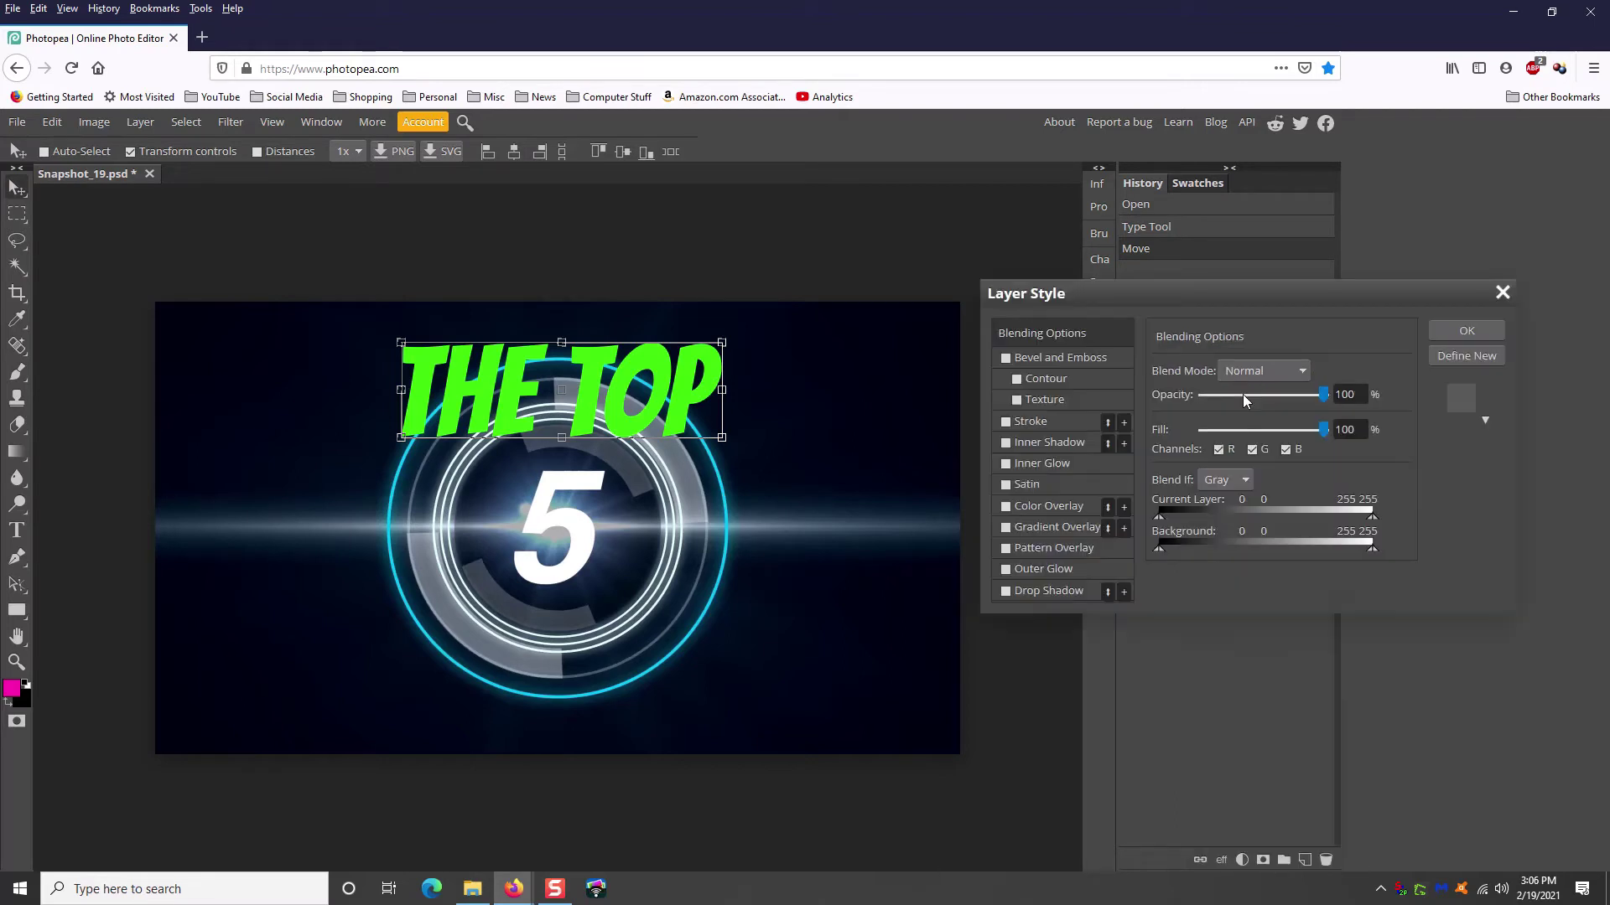
{"action": "left_click", "coordinate": [1007, 424]}
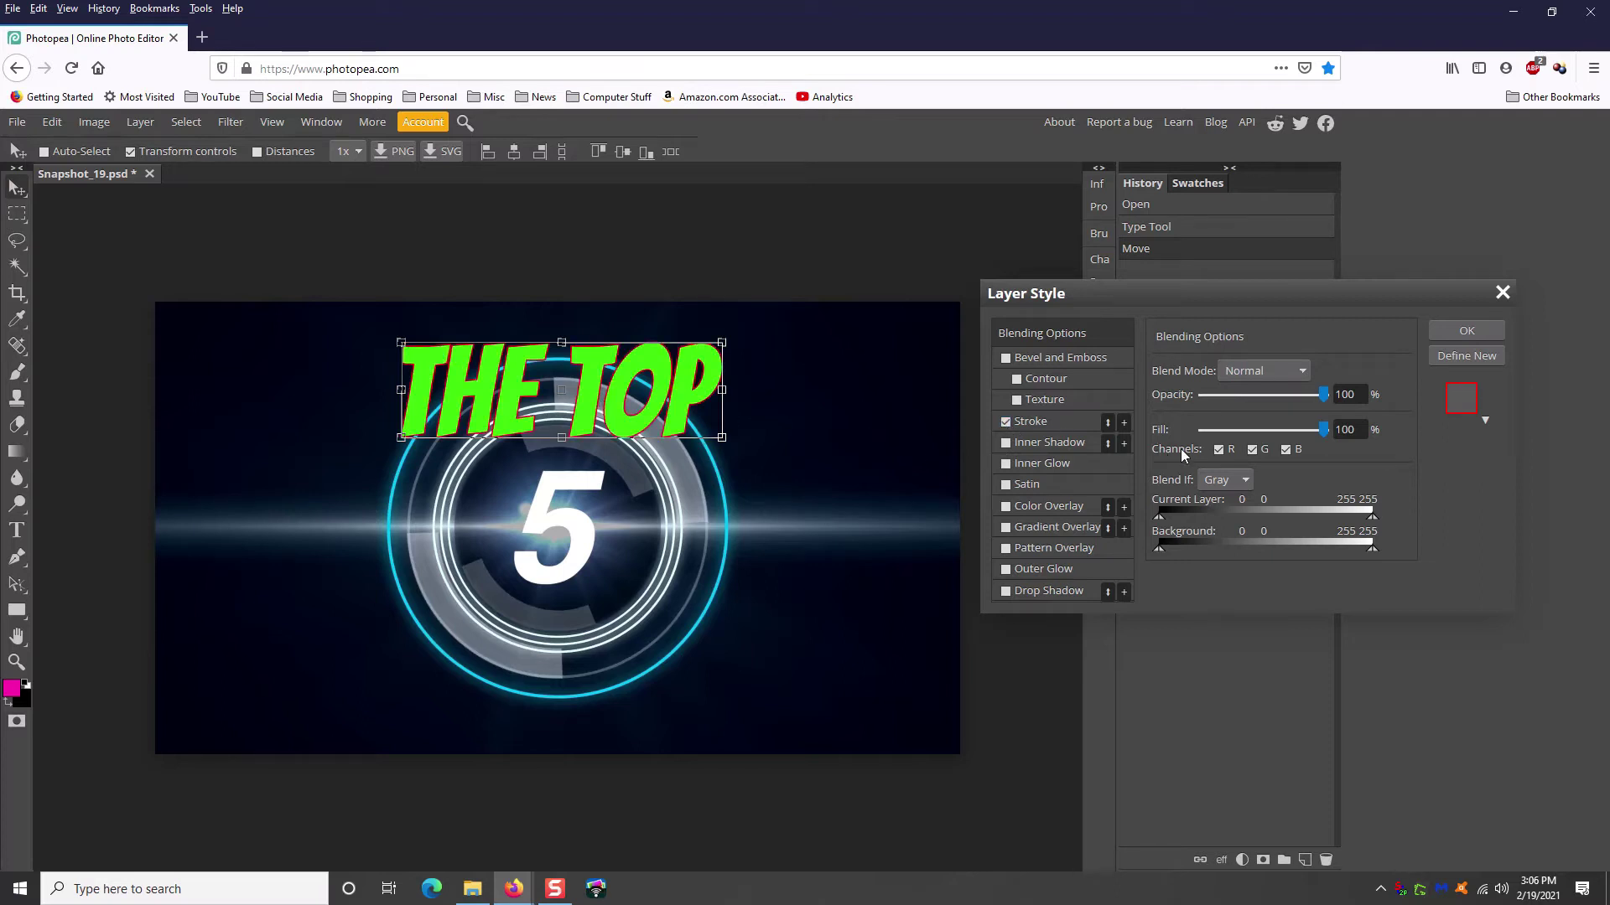
{"action": "left_click", "coordinate": [1060, 426]}
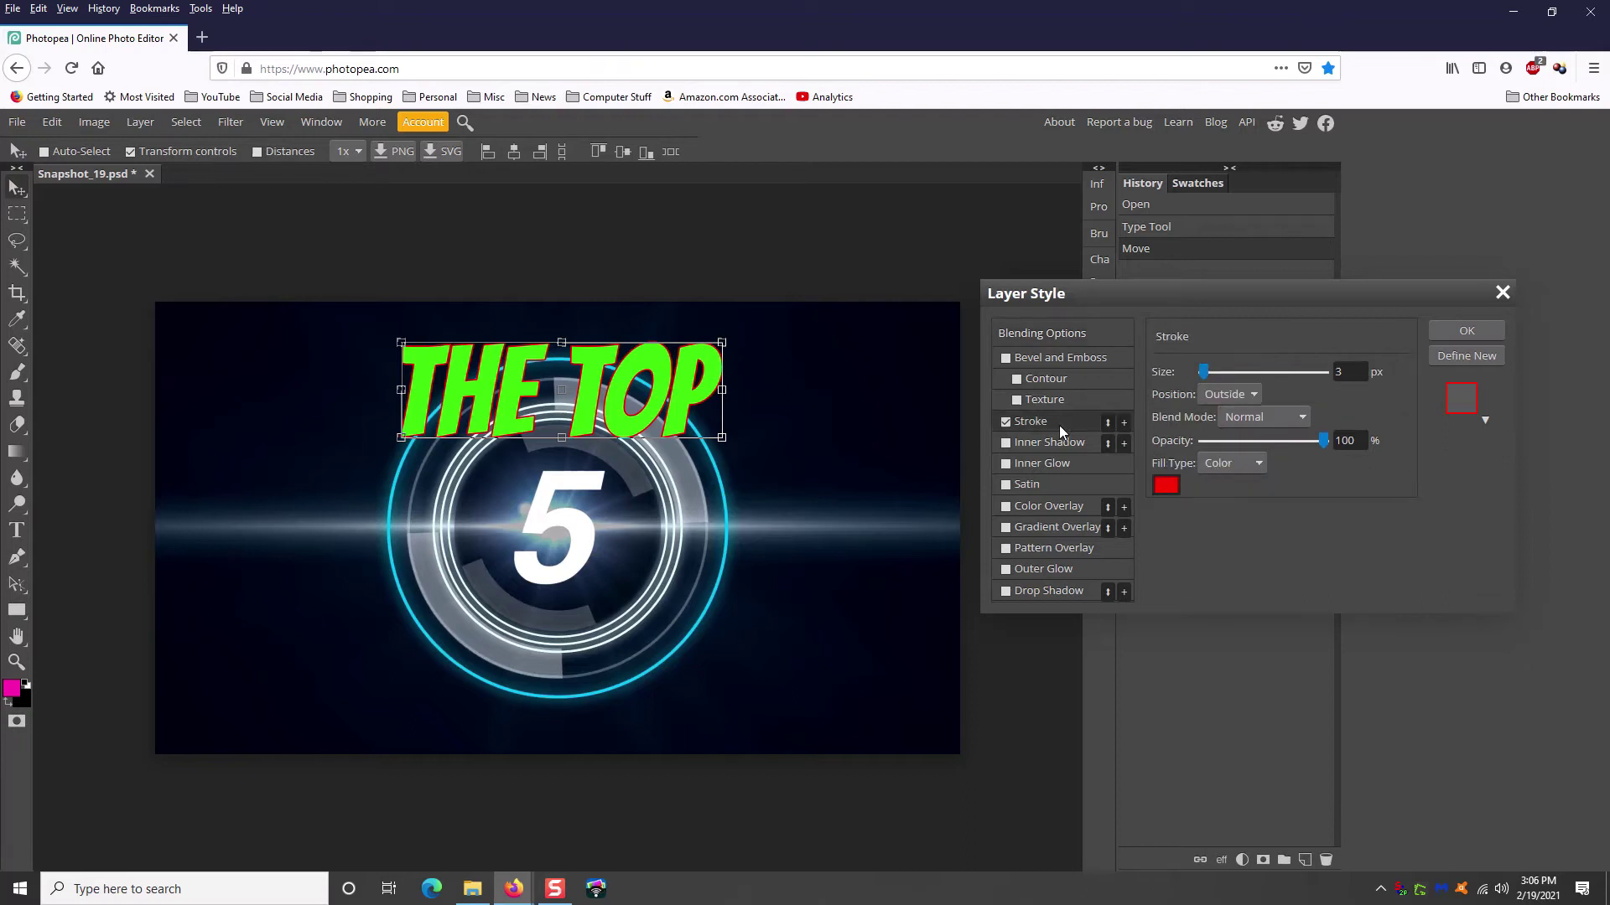
{"action": "left_click", "coordinate": [1167, 487]}
{"action": "mouse_move", "coordinate": [840, 570]}
{"action": "left_mouse_down"}
{"action": "mouse_move", "coordinate": [712, 615]}
{"action": "mouse_move", "coordinate": [675, 586]}
{"action": "left_mouse_up"}
{"action": "left_click", "coordinate": [995, 664]}
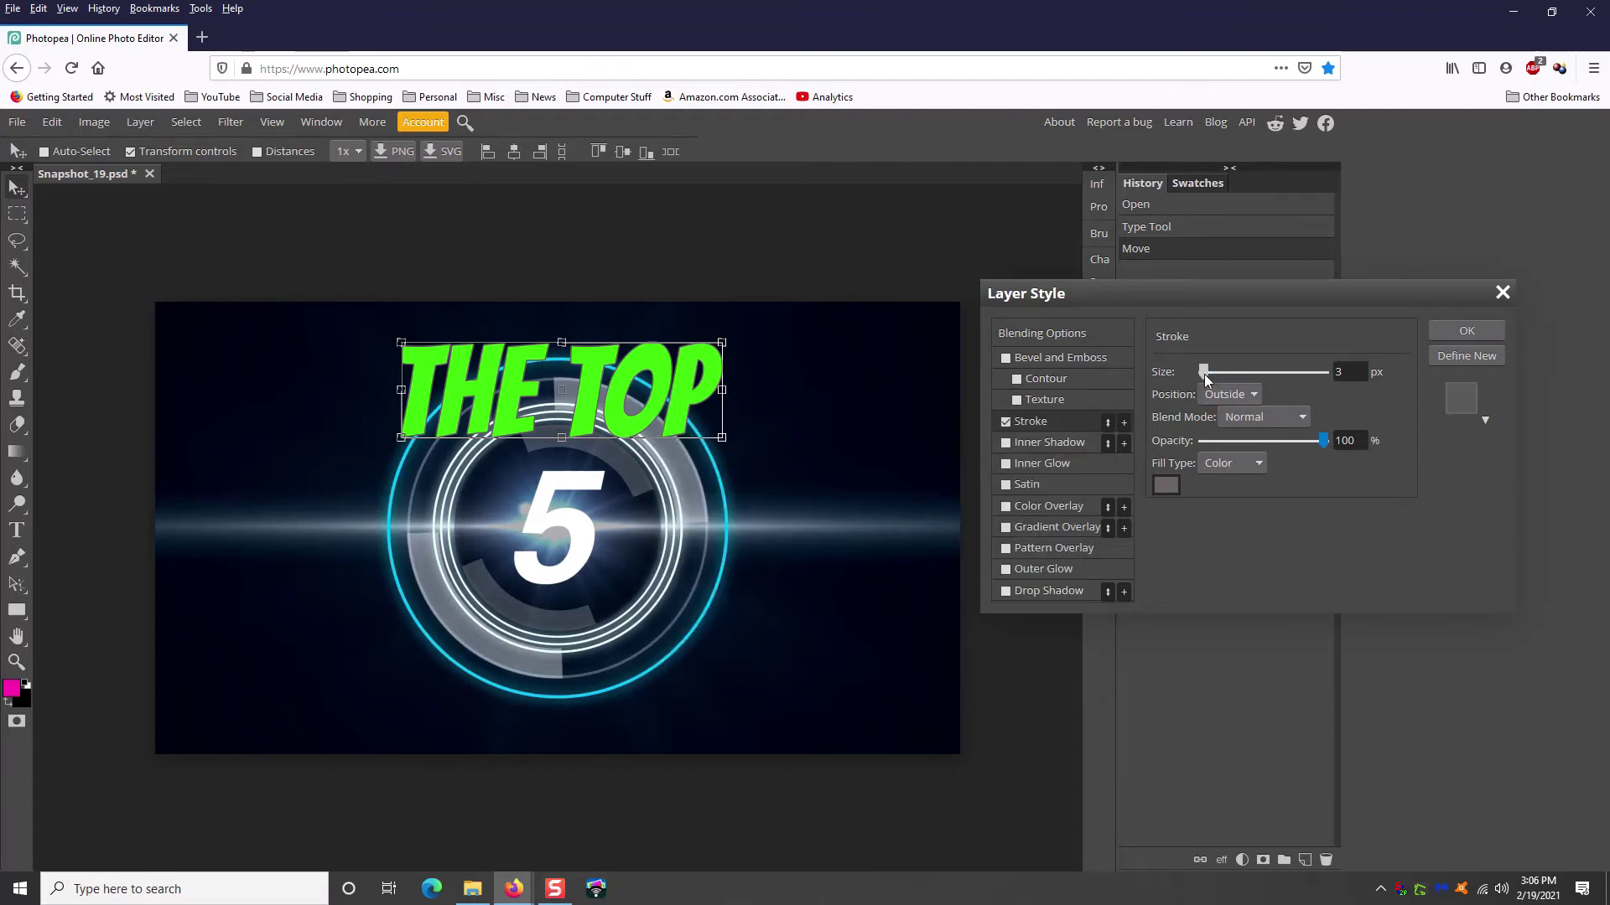
{"action": "left_click_drag", "start_coordinate": [1204, 374], "coordinate": [1209, 374]}
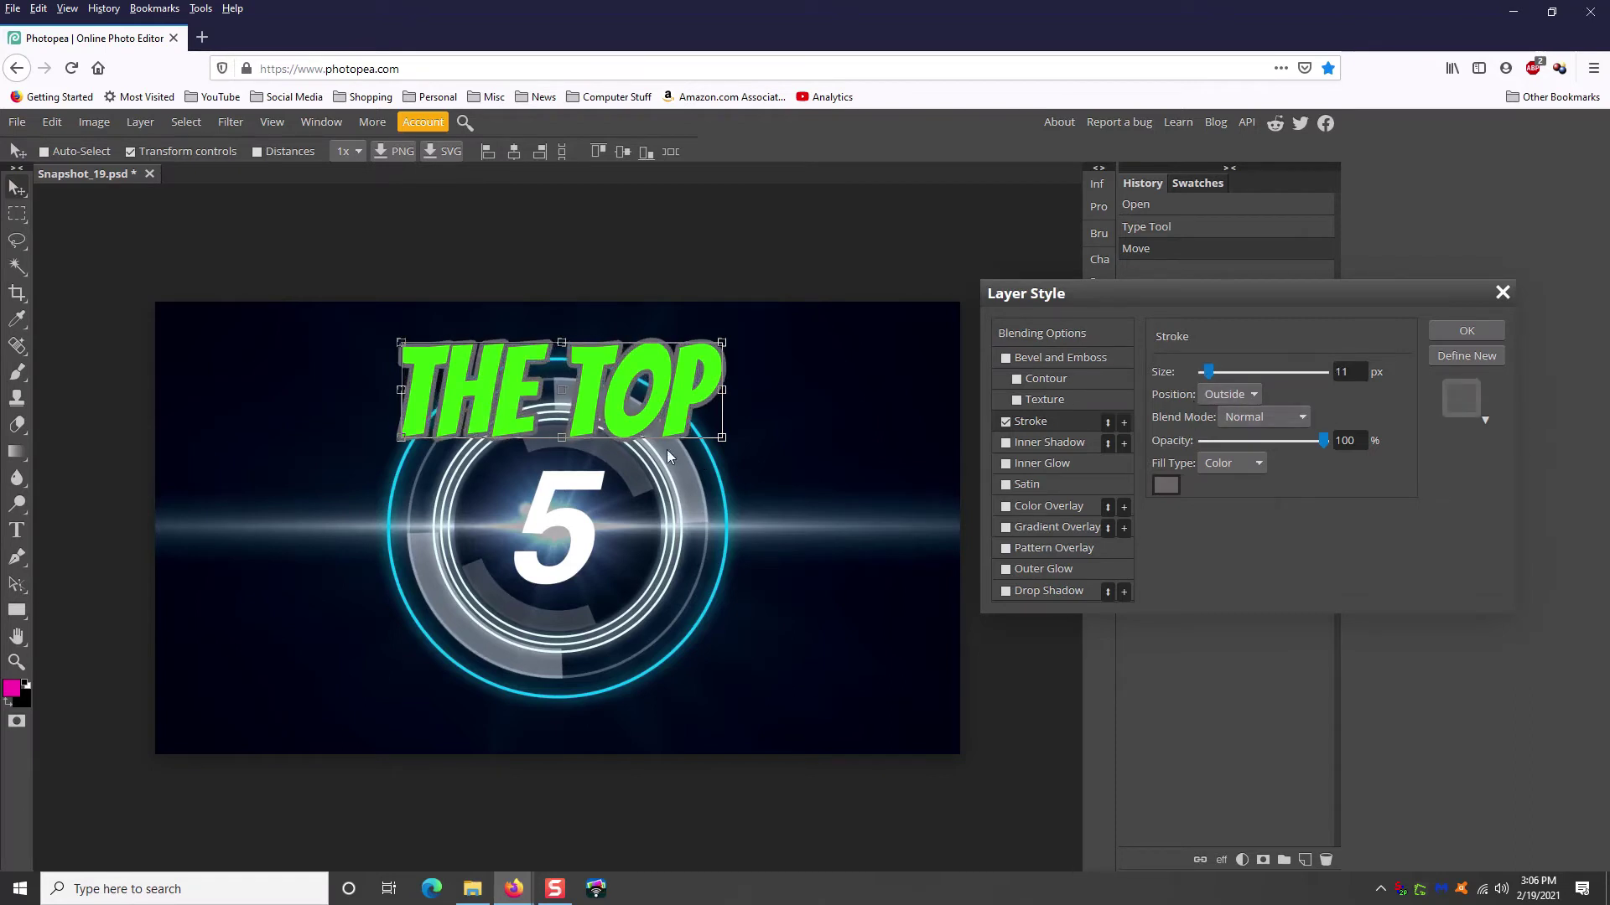
{"action": "mouse_move", "coordinate": [1321, 441]}
{"action": "left_mouse_down"}
{"action": "mouse_move", "coordinate": [1195, 444]}
{"action": "mouse_move", "coordinate": [1353, 441]}
{"action": "left_mouse_up"}
Try the Linear Dodge, Linear Burn, Divide and Pin Light blend modes on the stroke, and return it to Normal
{"action": "left_click", "coordinate": [1283, 417]}
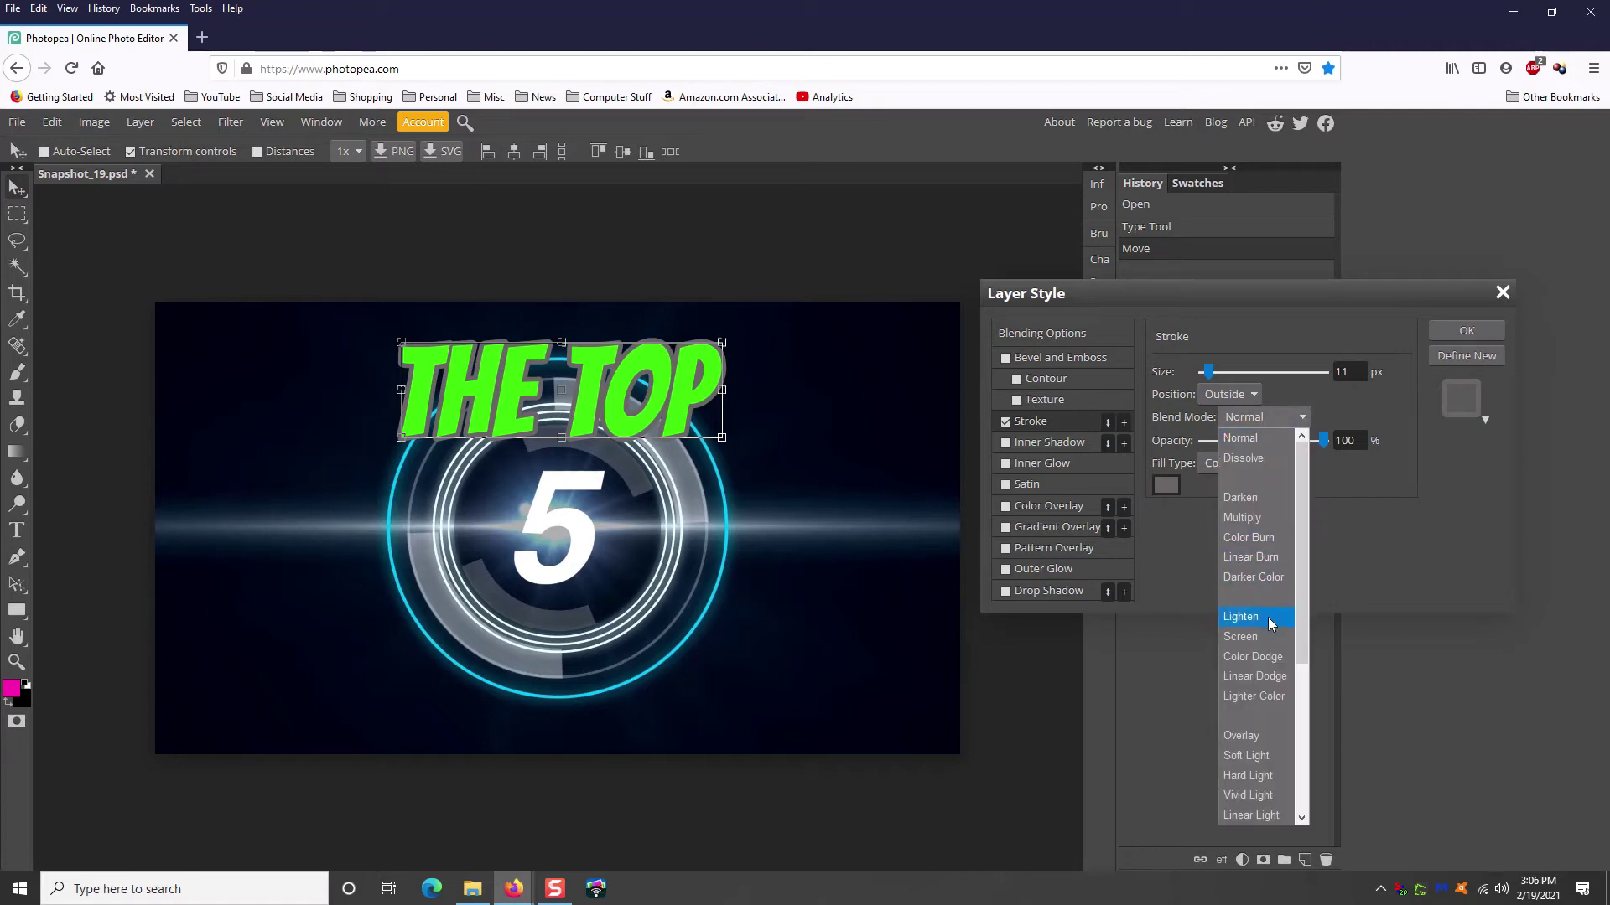
{"action": "scroll", "coordinate": [1276, 625], "scroll_direction": "down", "scroll_amount": 3}
{"action": "left_click", "coordinate": [1256, 655]}
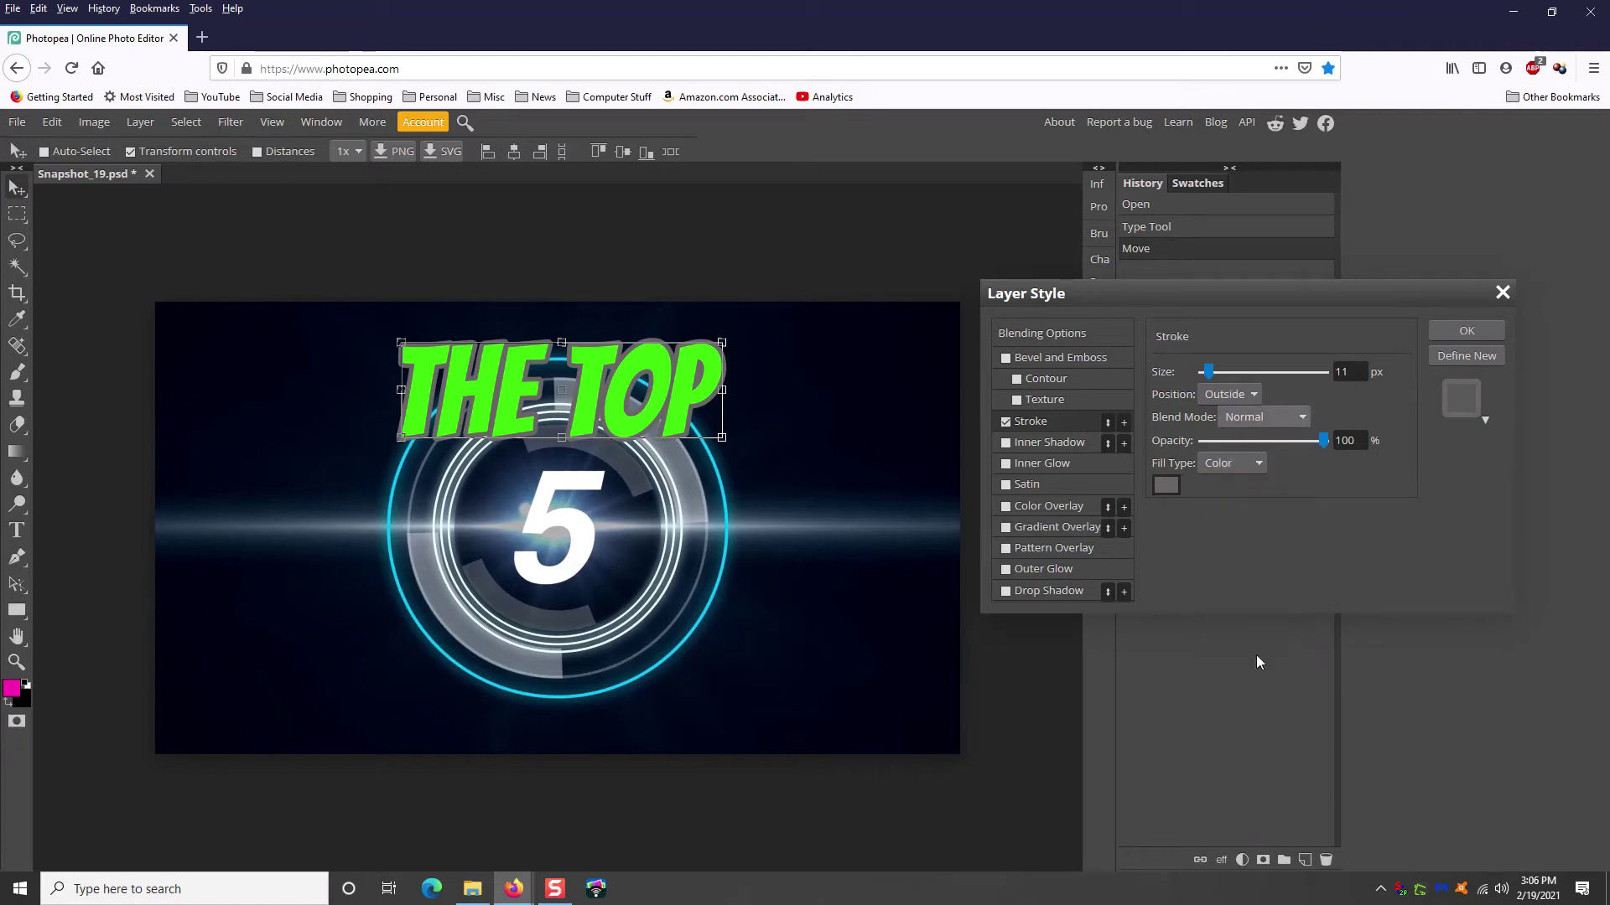
{"action": "left_click", "coordinate": [1298, 418]}
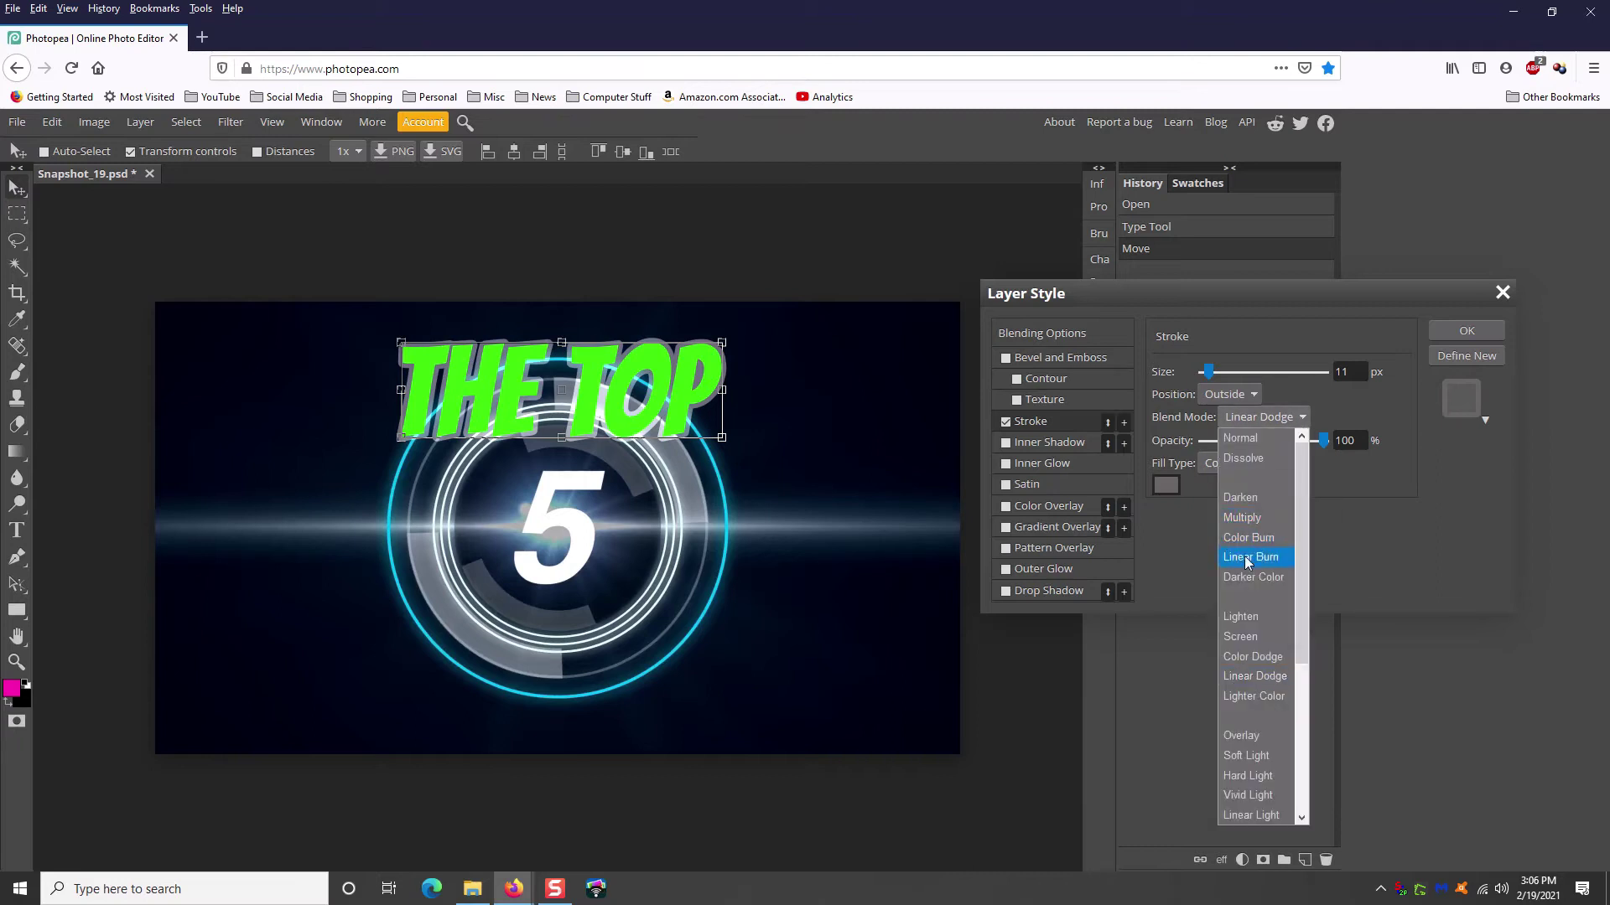
{"action": "left_click", "coordinate": [1245, 560]}
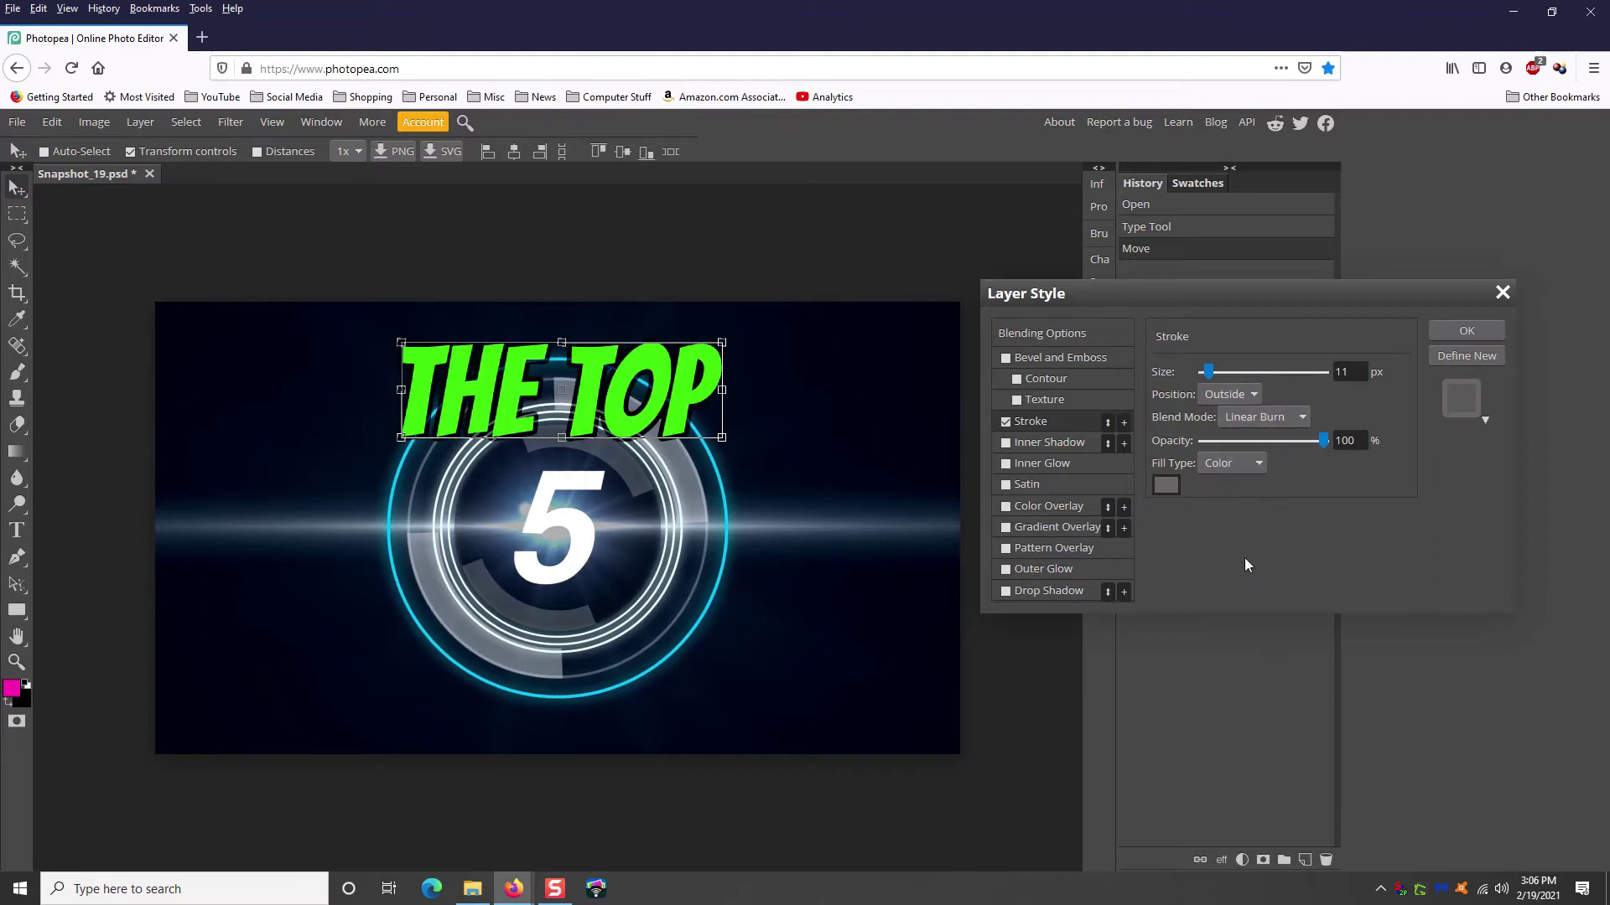
{"action": "left_click", "coordinate": [1290, 414]}
{"action": "scroll", "coordinate": [1278, 637], "scroll_direction": "down", "scroll_amount": 2}
{"action": "scroll", "coordinate": [1280, 662], "scroll_direction": "up", "scroll_amount": 1}
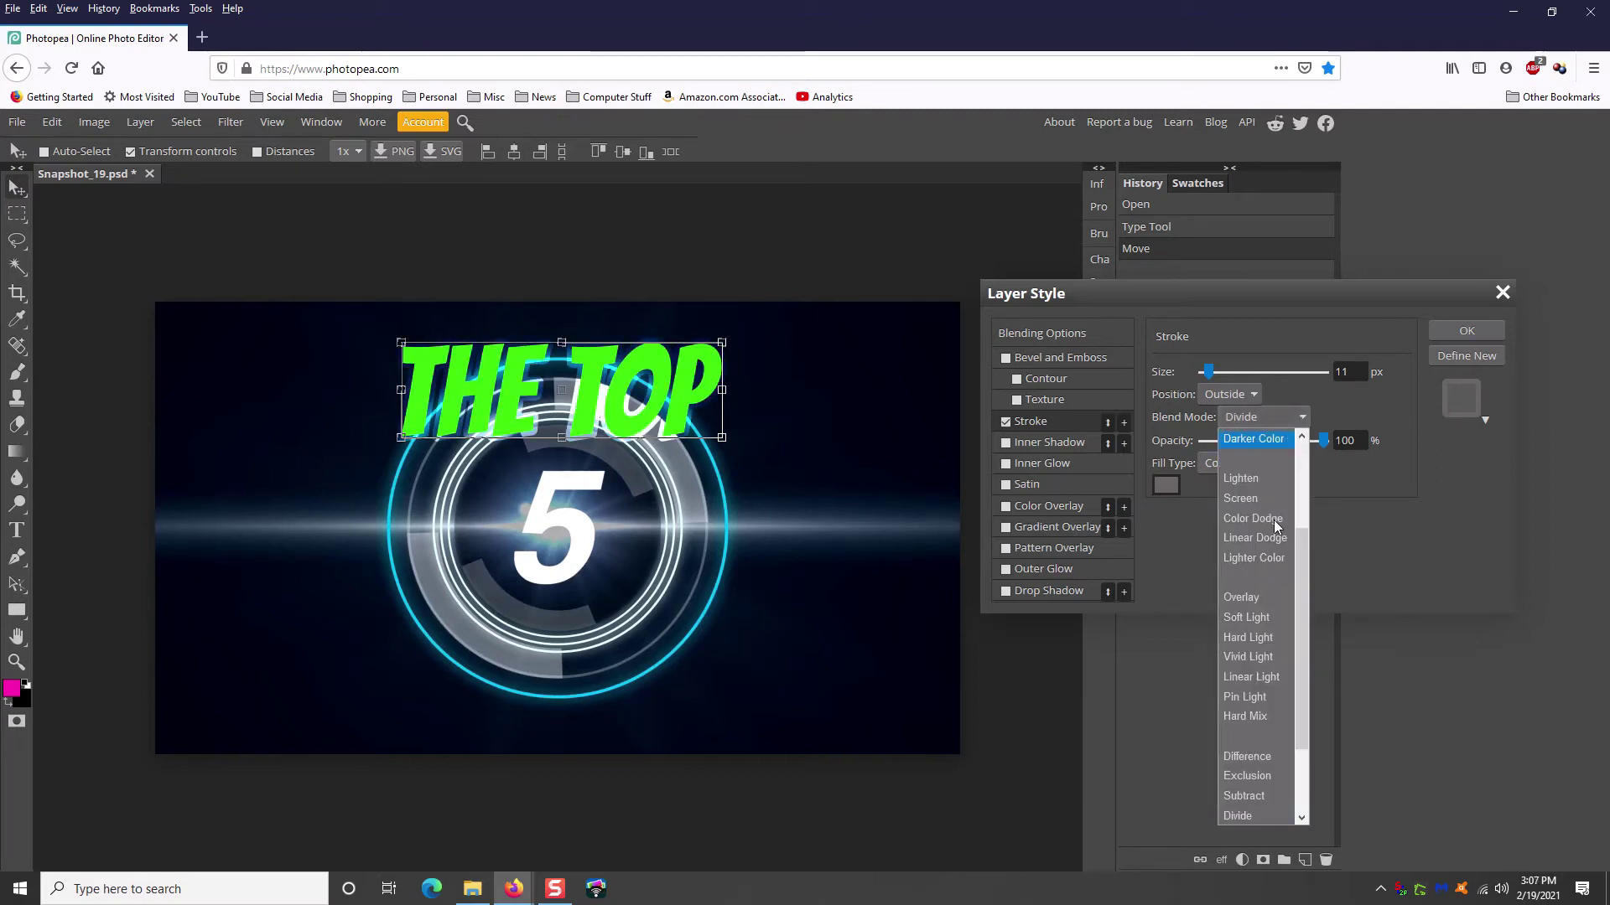
{"action": "left_click", "coordinate": [1249, 671]}
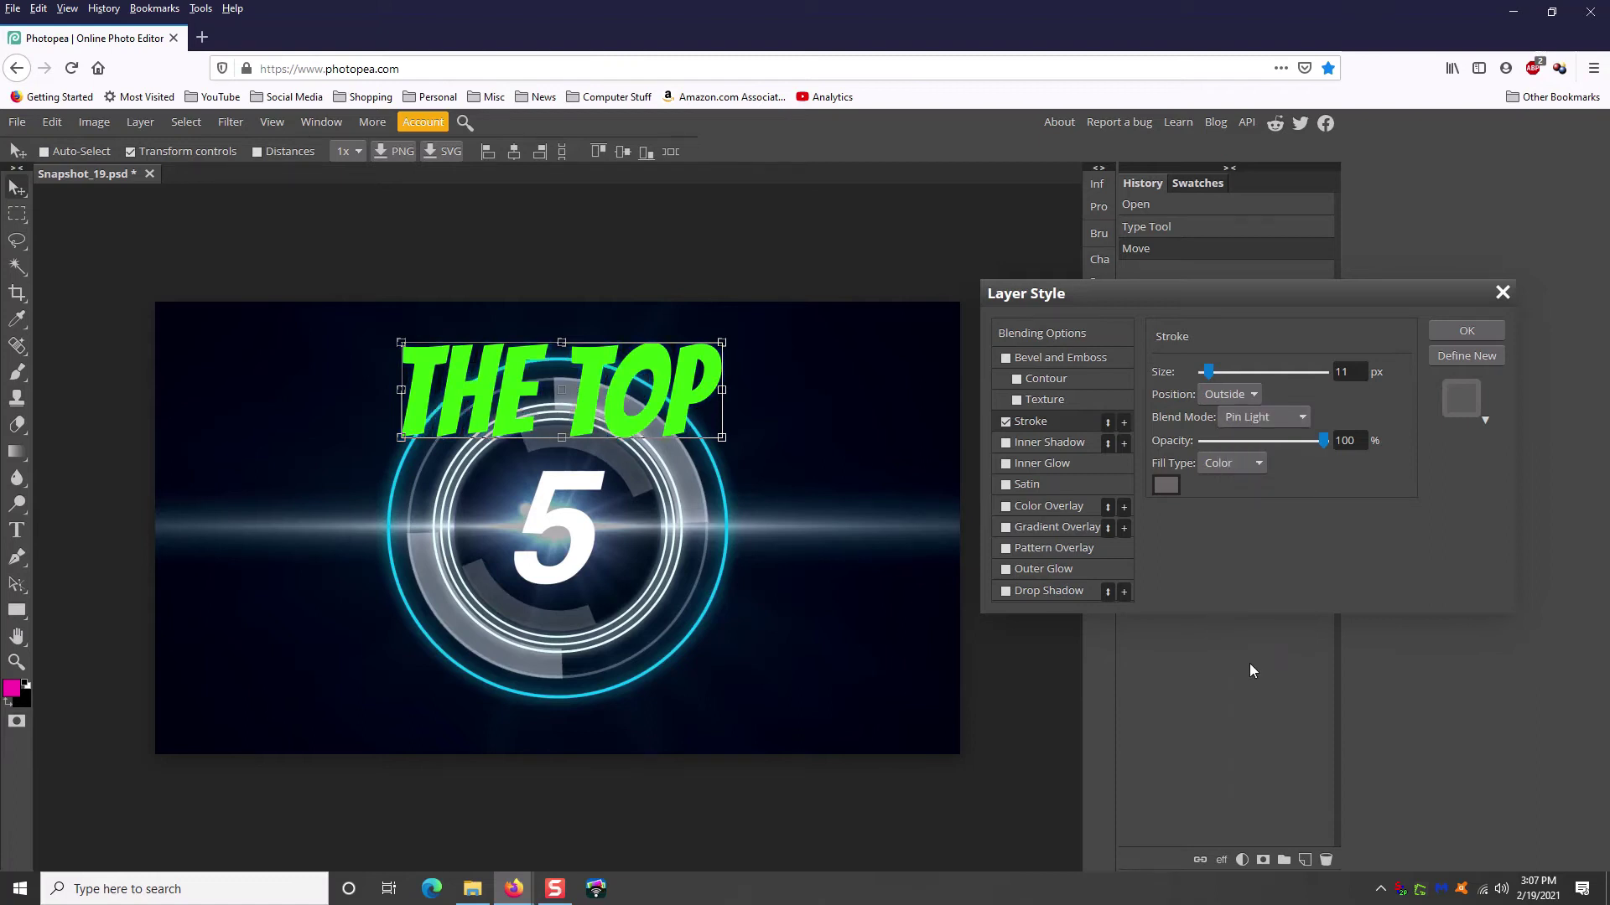
{"action": "left_click", "coordinate": [1298, 418]}
{"action": "left_click", "coordinate": [1261, 780]}
{"action": "left_click", "coordinate": [1283, 417]}
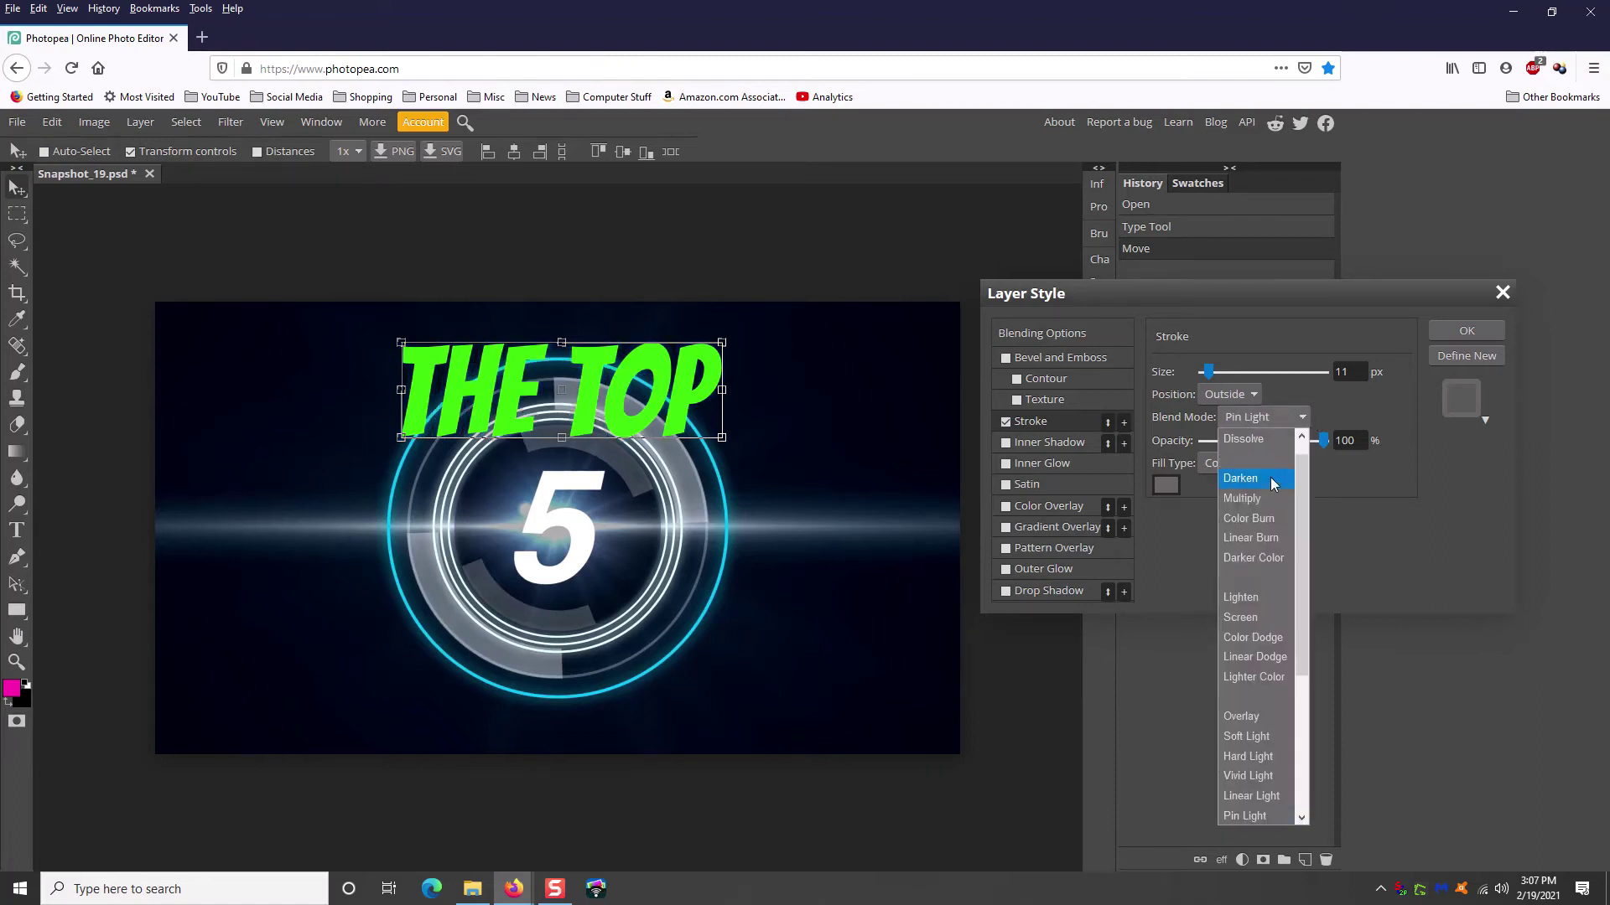
{"action": "left_click", "coordinate": [1269, 476]}
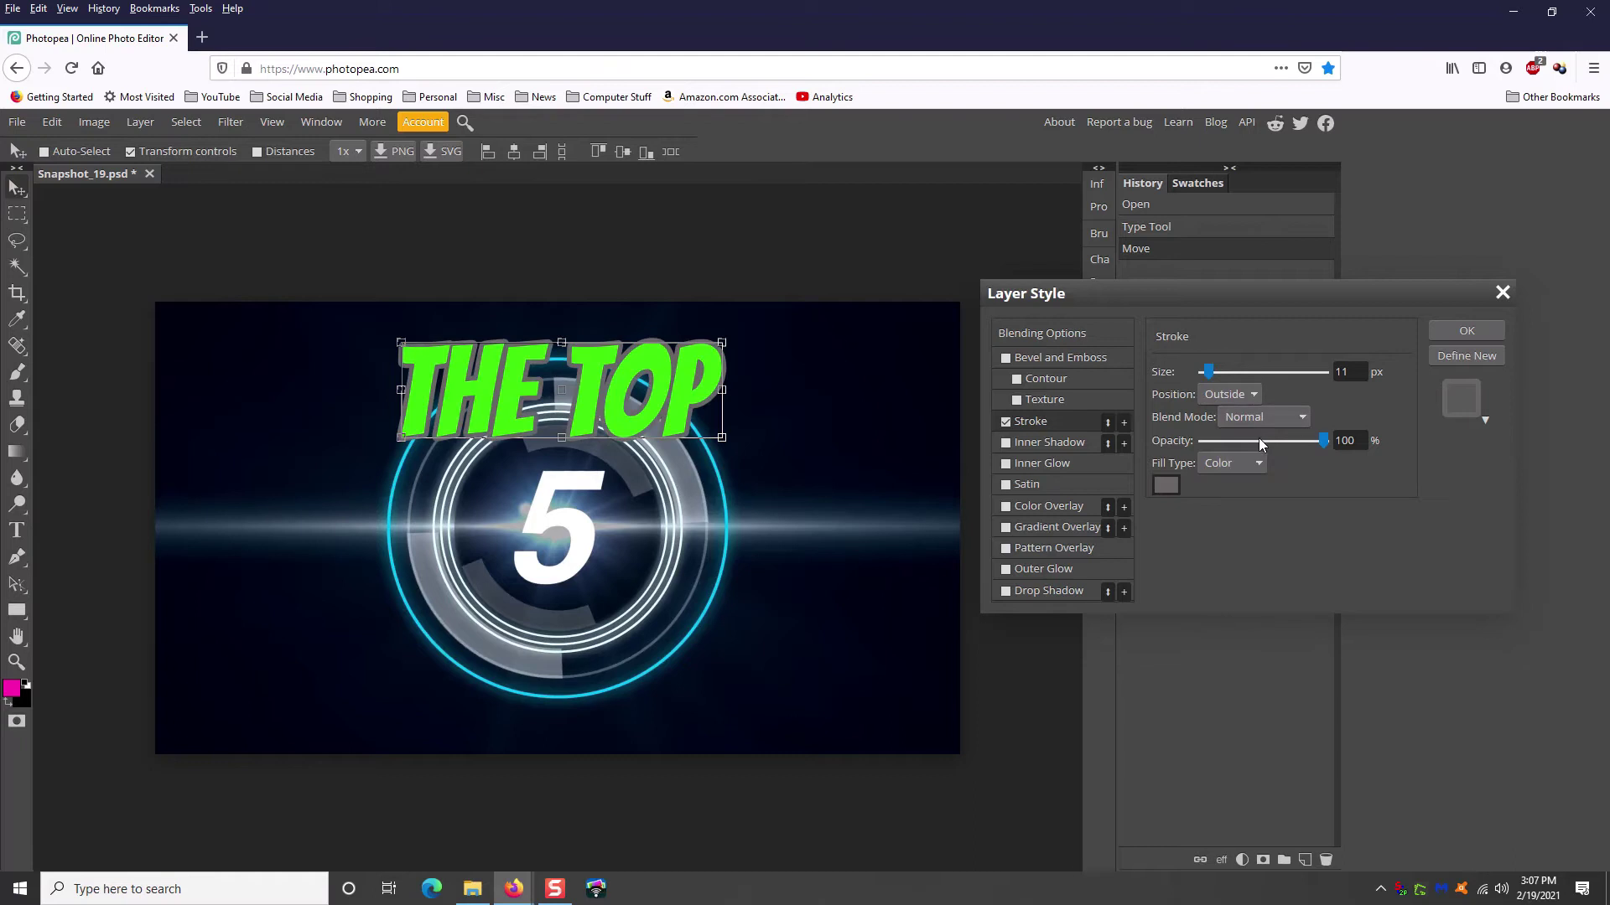
Set the stroke size to 14 px and apply the layer style to the "THE TOP" text
{"action": "left_click_drag", "start_coordinate": [1209, 372], "coordinate": [1211, 377]}
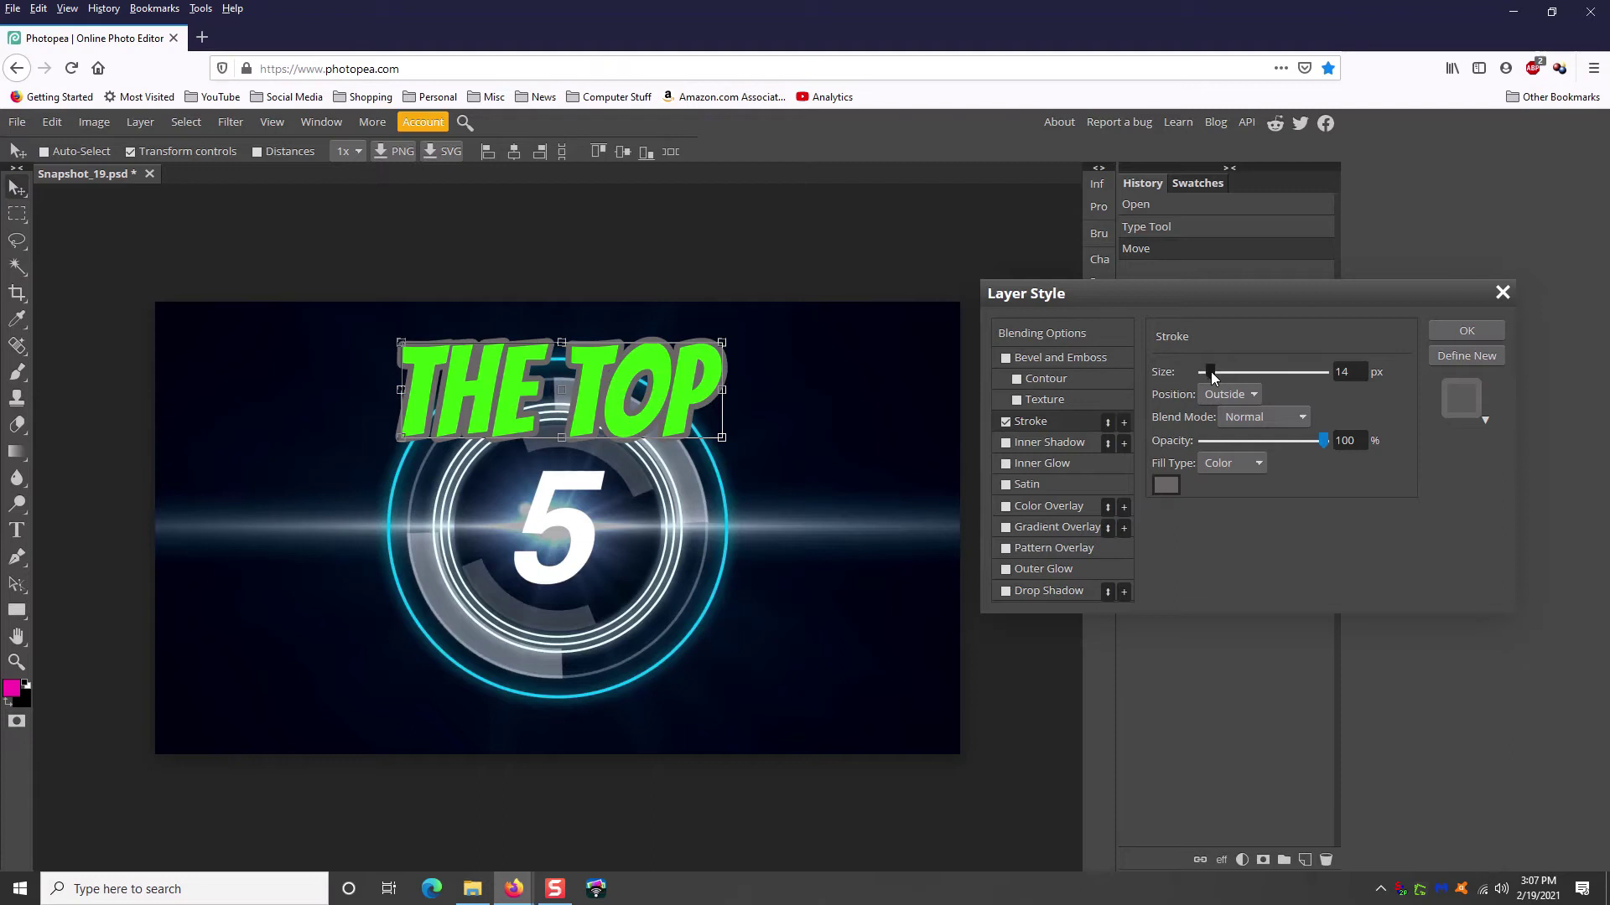
{"action": "key", "text": "Return"}
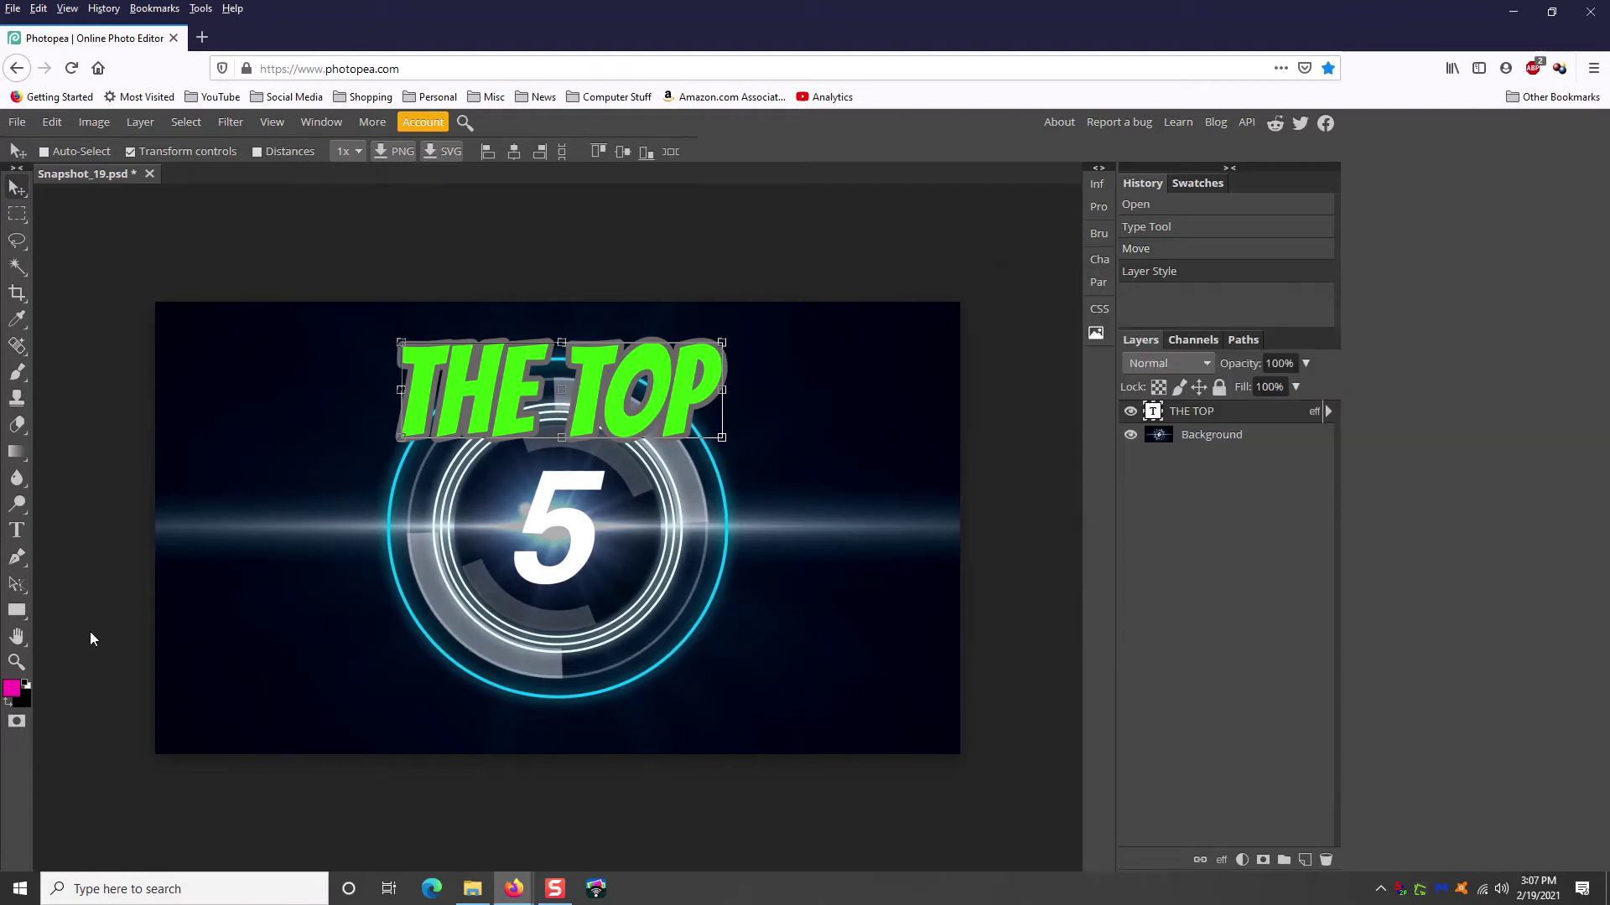
Set the font size of the whole "THE TOP" text to 350 px
{"action": "left_click", "coordinate": [17, 531]}
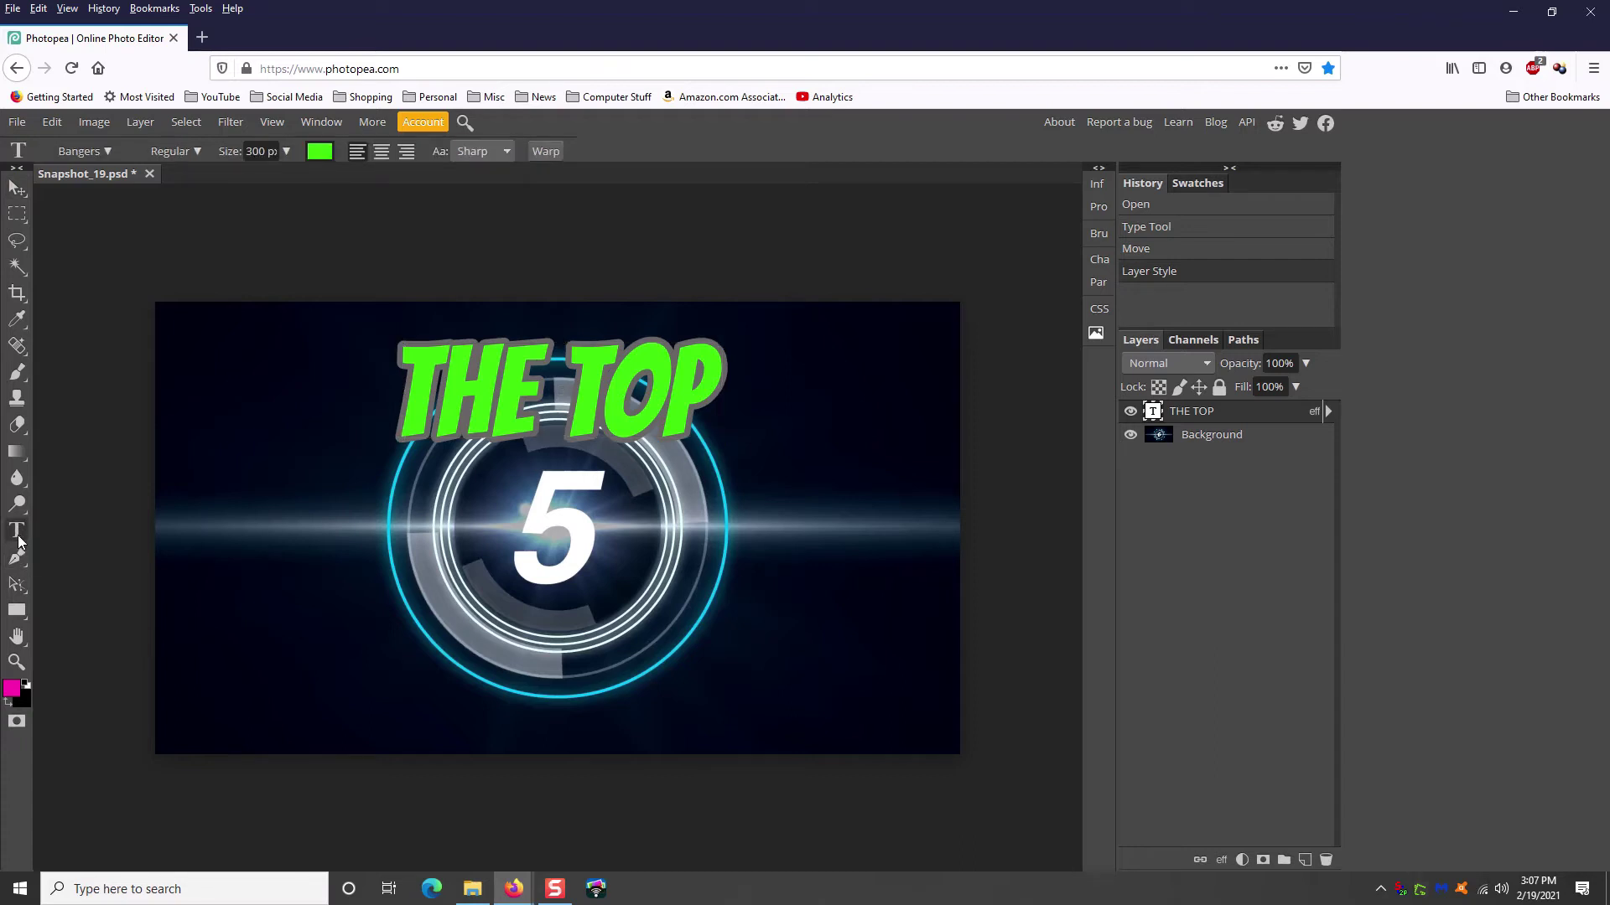
{"action": "left_click", "coordinate": [399, 392]}
{"action": "left_click", "coordinate": [394, 407]}
{"action": "key", "text": "ctrl+a"}
{"action": "left_click", "coordinate": [255, 151]}
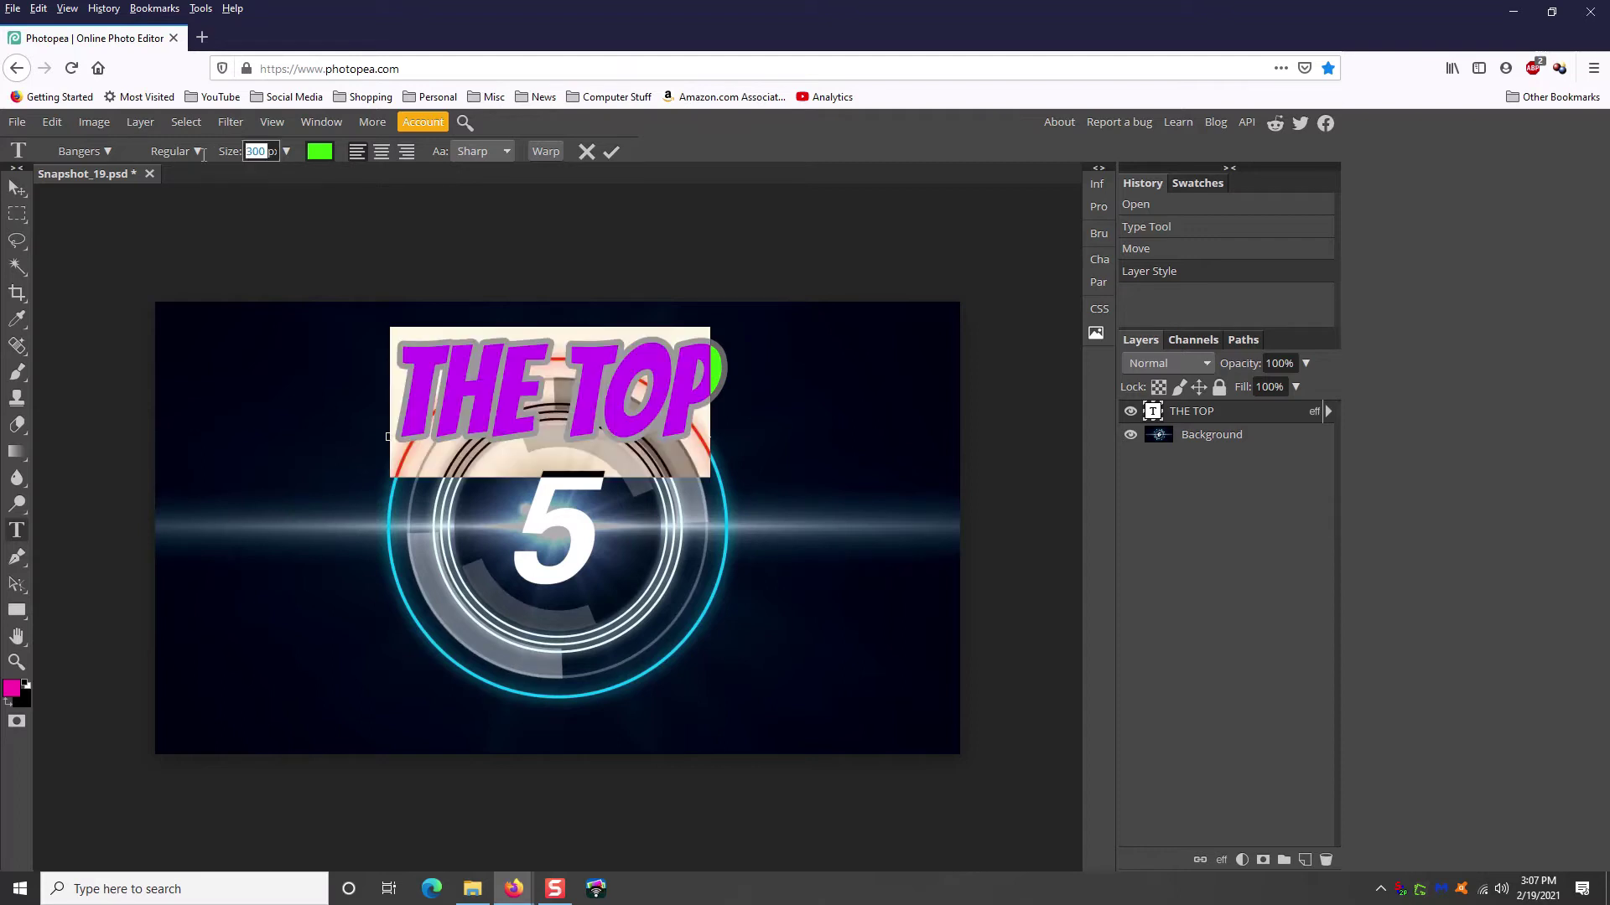
{"action": "type", "text": "350"}
{"action": "key", "text": "Return"}
{"action": "left_click", "coordinate": [522, 398]}
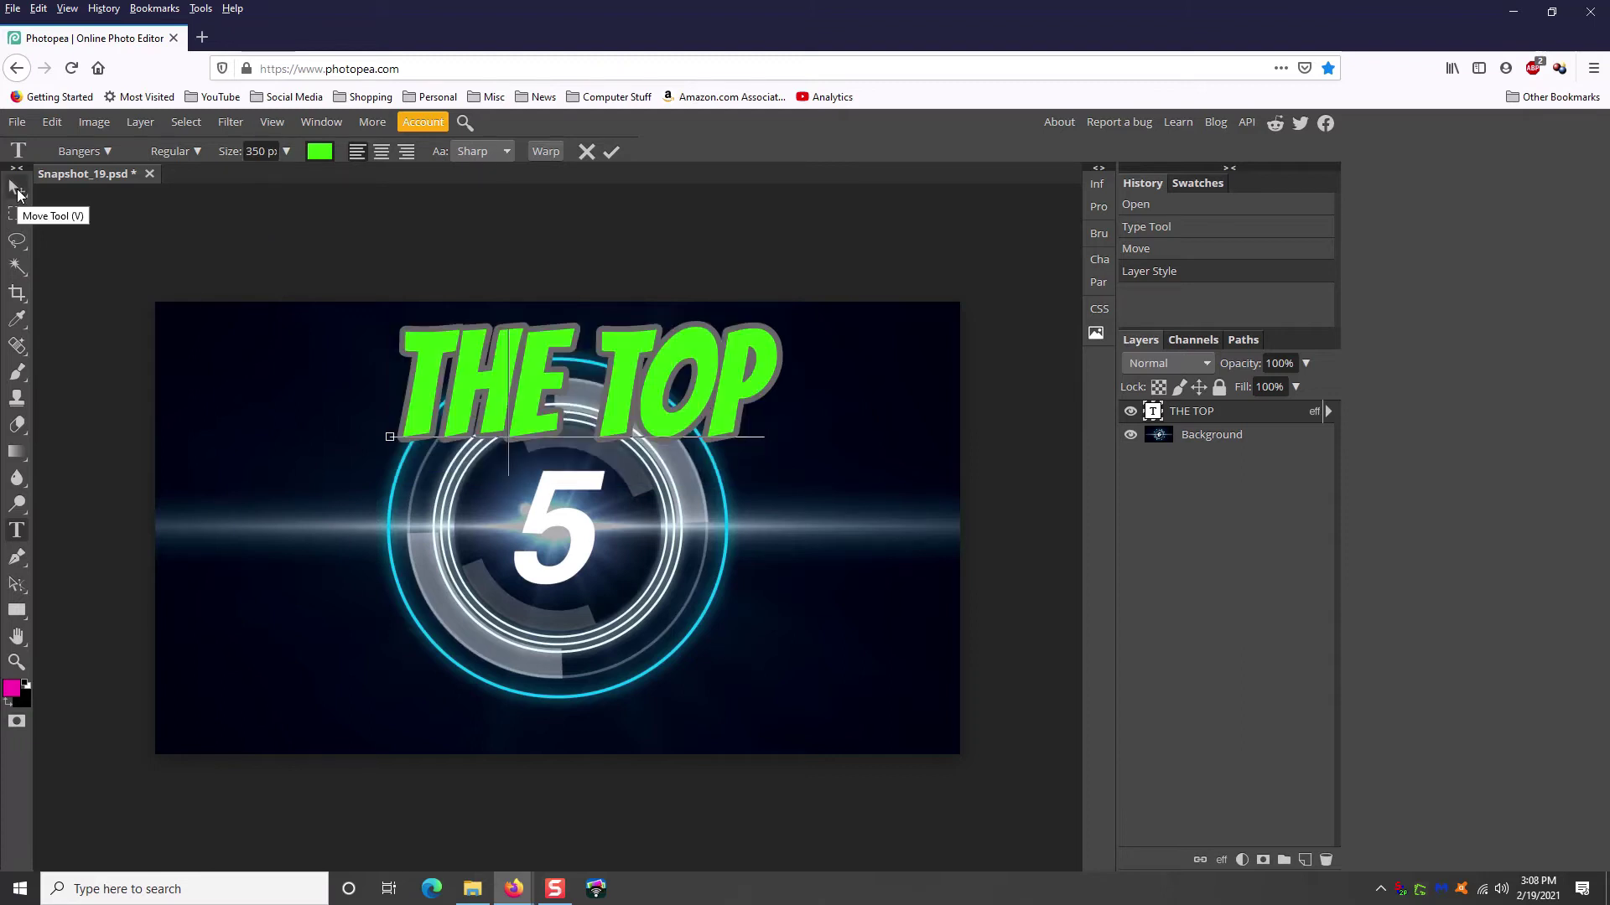
Move the enlarged "THE TOP" text slightly left and up so it is centered above the number 5
{"action": "left_click", "coordinate": [17, 195]}
{"action": "mouse_move", "coordinate": [652, 406]}
{"action": "left_mouse_down"}
{"action": "mouse_move", "coordinate": [620, 417]}
{"action": "mouse_move", "coordinate": [628, 401]}
{"action": "left_mouse_up"}
{"action": "left_click", "coordinate": [17, 213]}
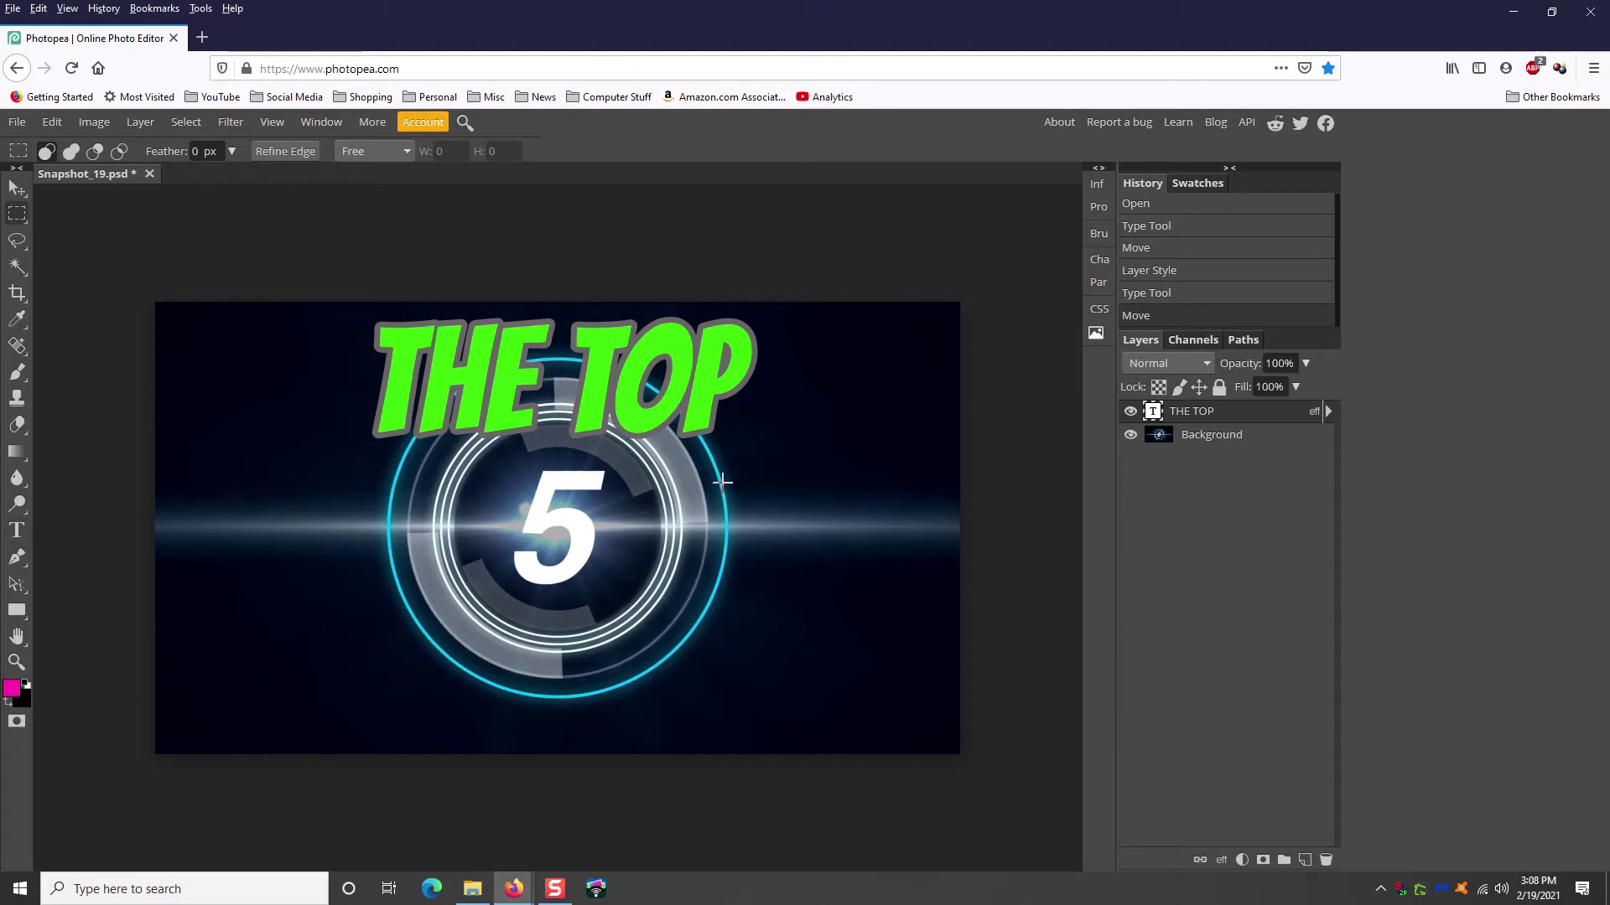
Duplicate the "THE TOP" layer and move the copy to the lower-left area of the image
{"action": "right_click", "coordinate": [1202, 419]}
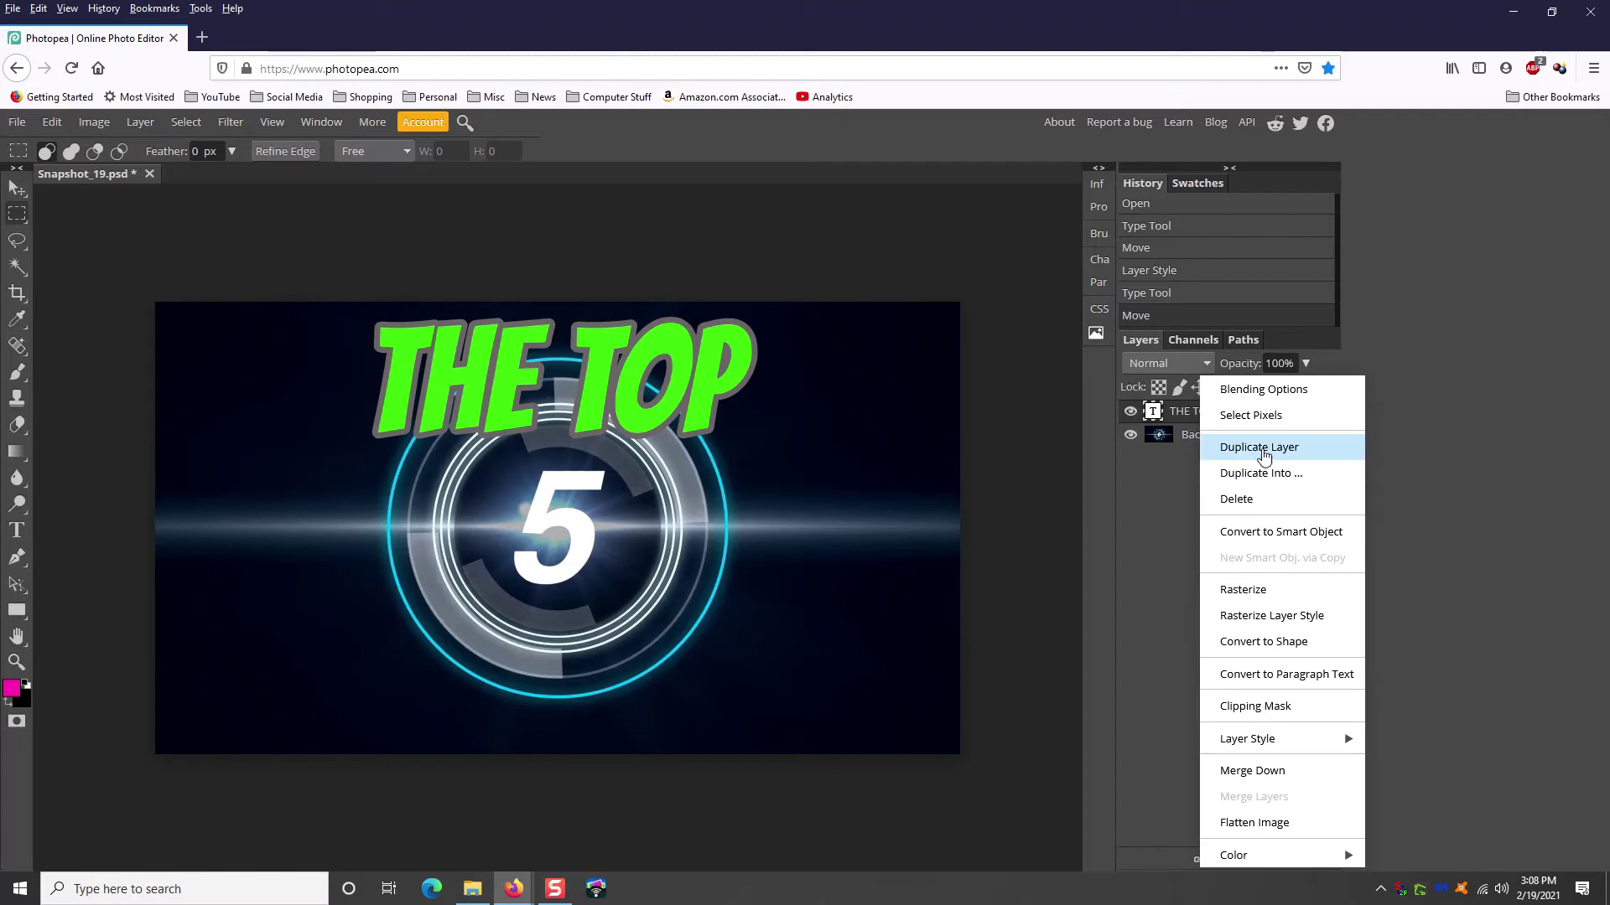
{"action": "left_click", "coordinate": [1263, 456]}
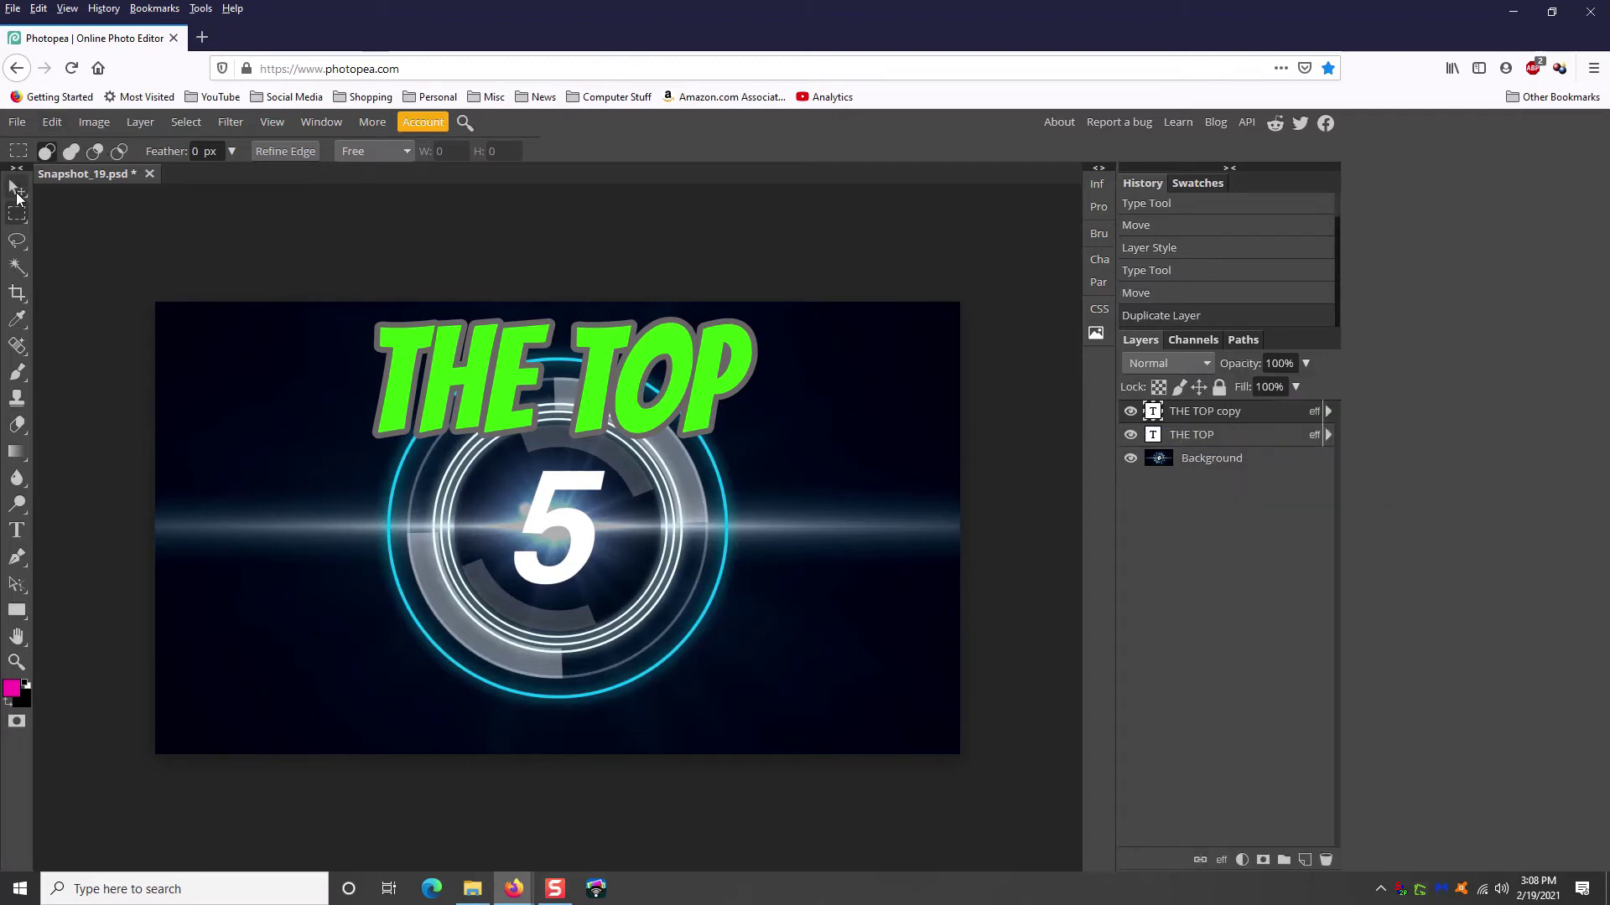
{"action": "left_click", "coordinate": [16, 193]}
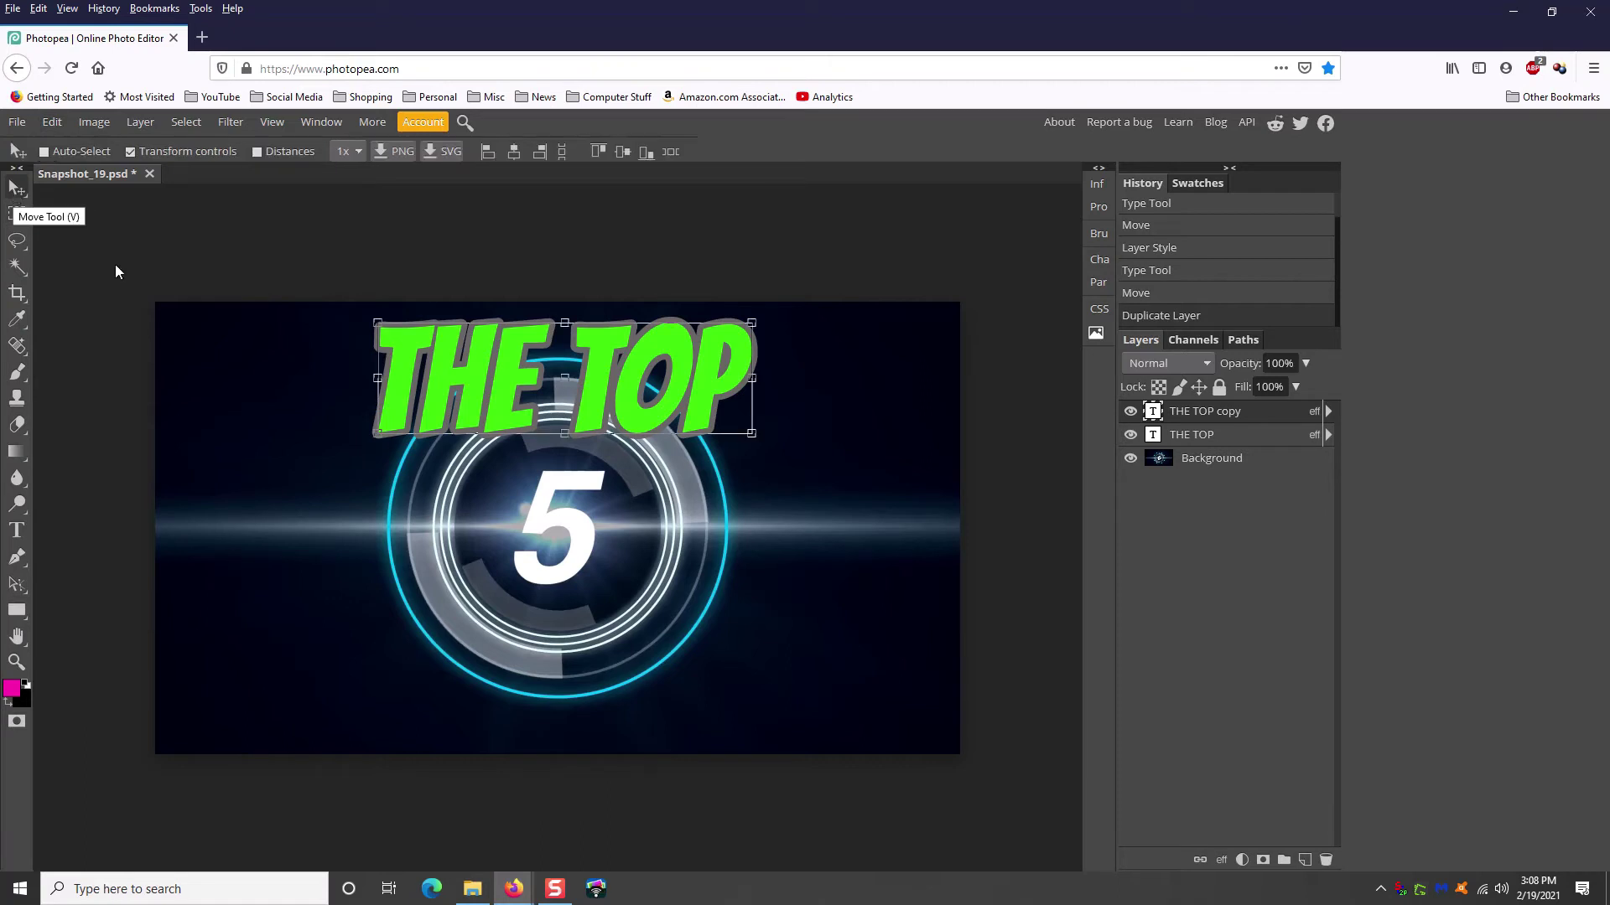
{"action": "left_click_drag", "start_coordinate": [607, 377], "coordinate": [476, 695]}
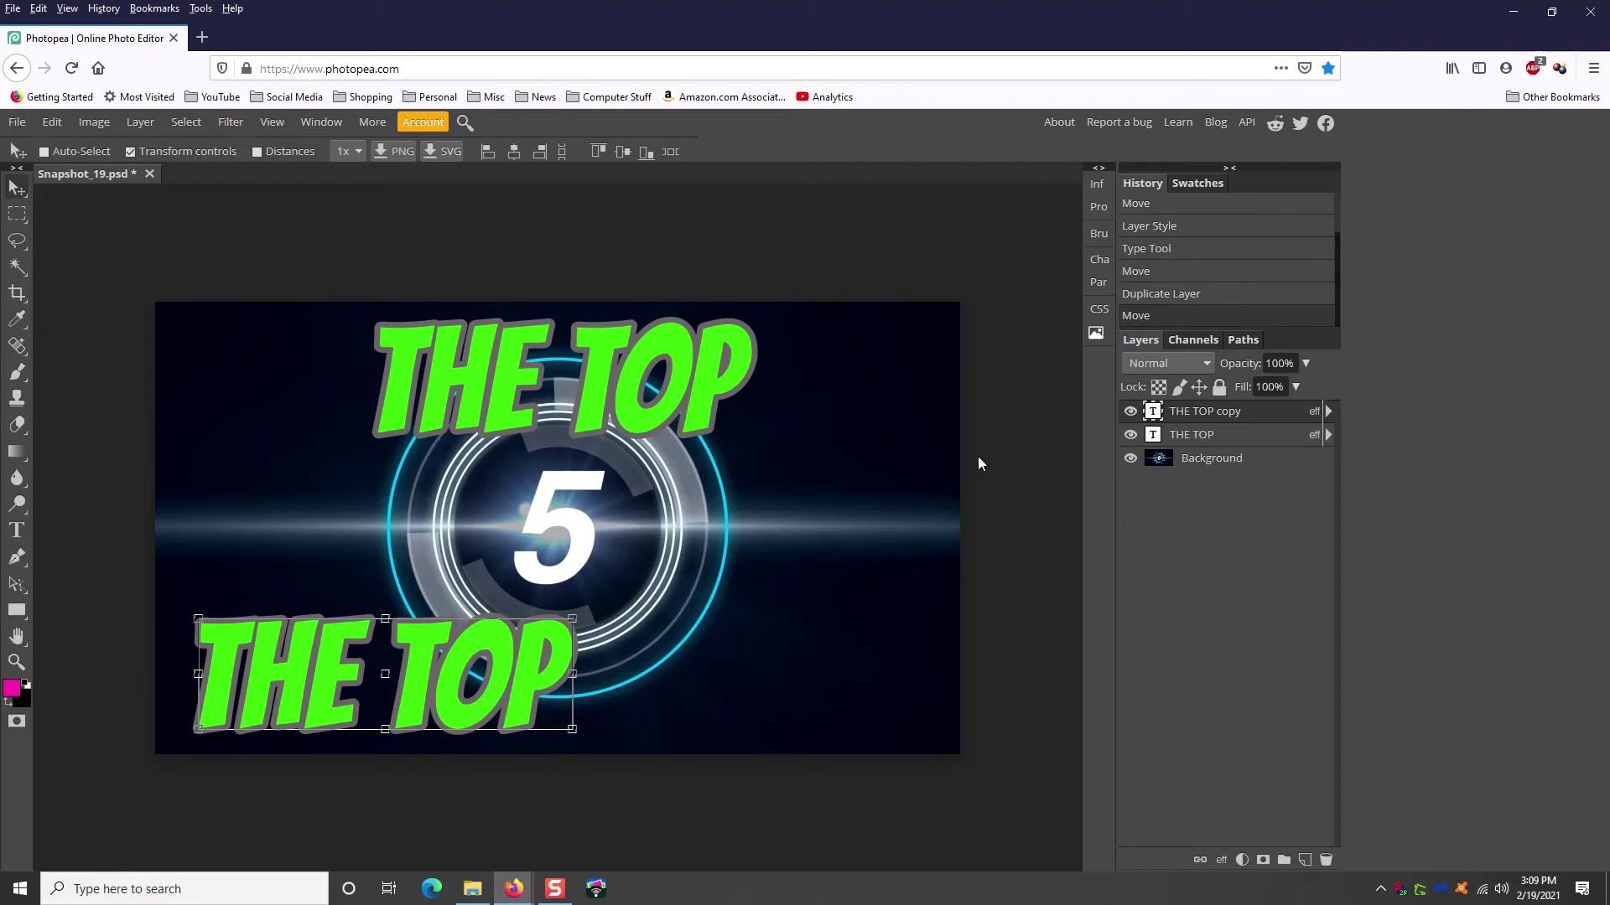
Rename the copied text layer "EVERYDAY" and toggle its visibility off and on to check which text it holds
{"action": "double_click", "coordinate": [1210, 413]}
{"action": "type", "text": "E"}
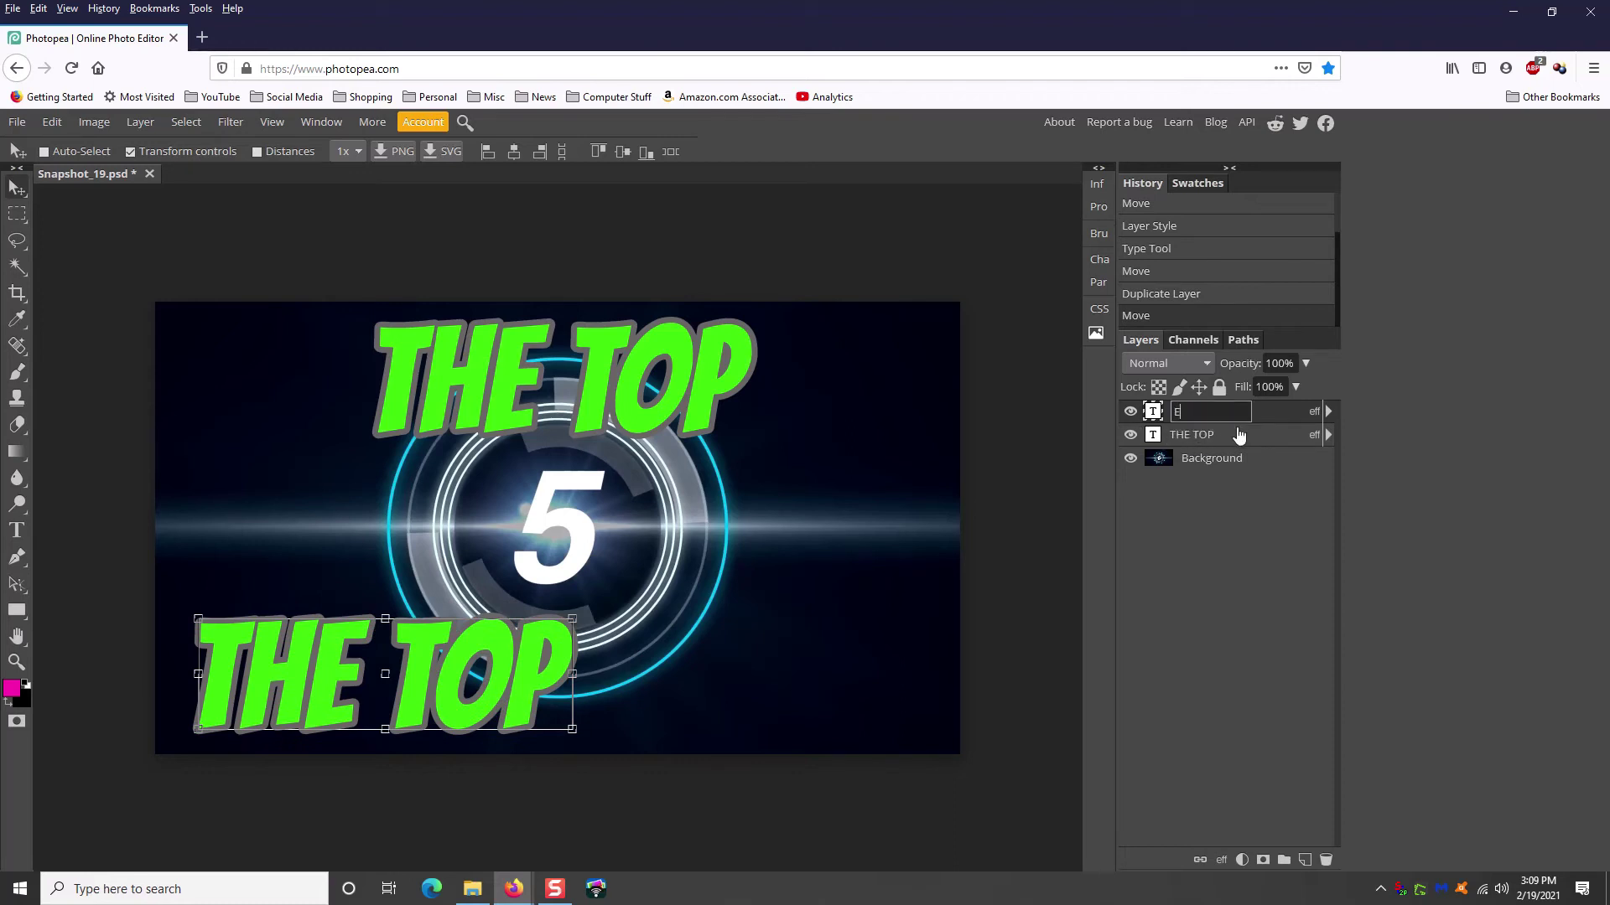
{"action": "type", "text": "VERYDAY"}
{"action": "key", "text": "Return"}
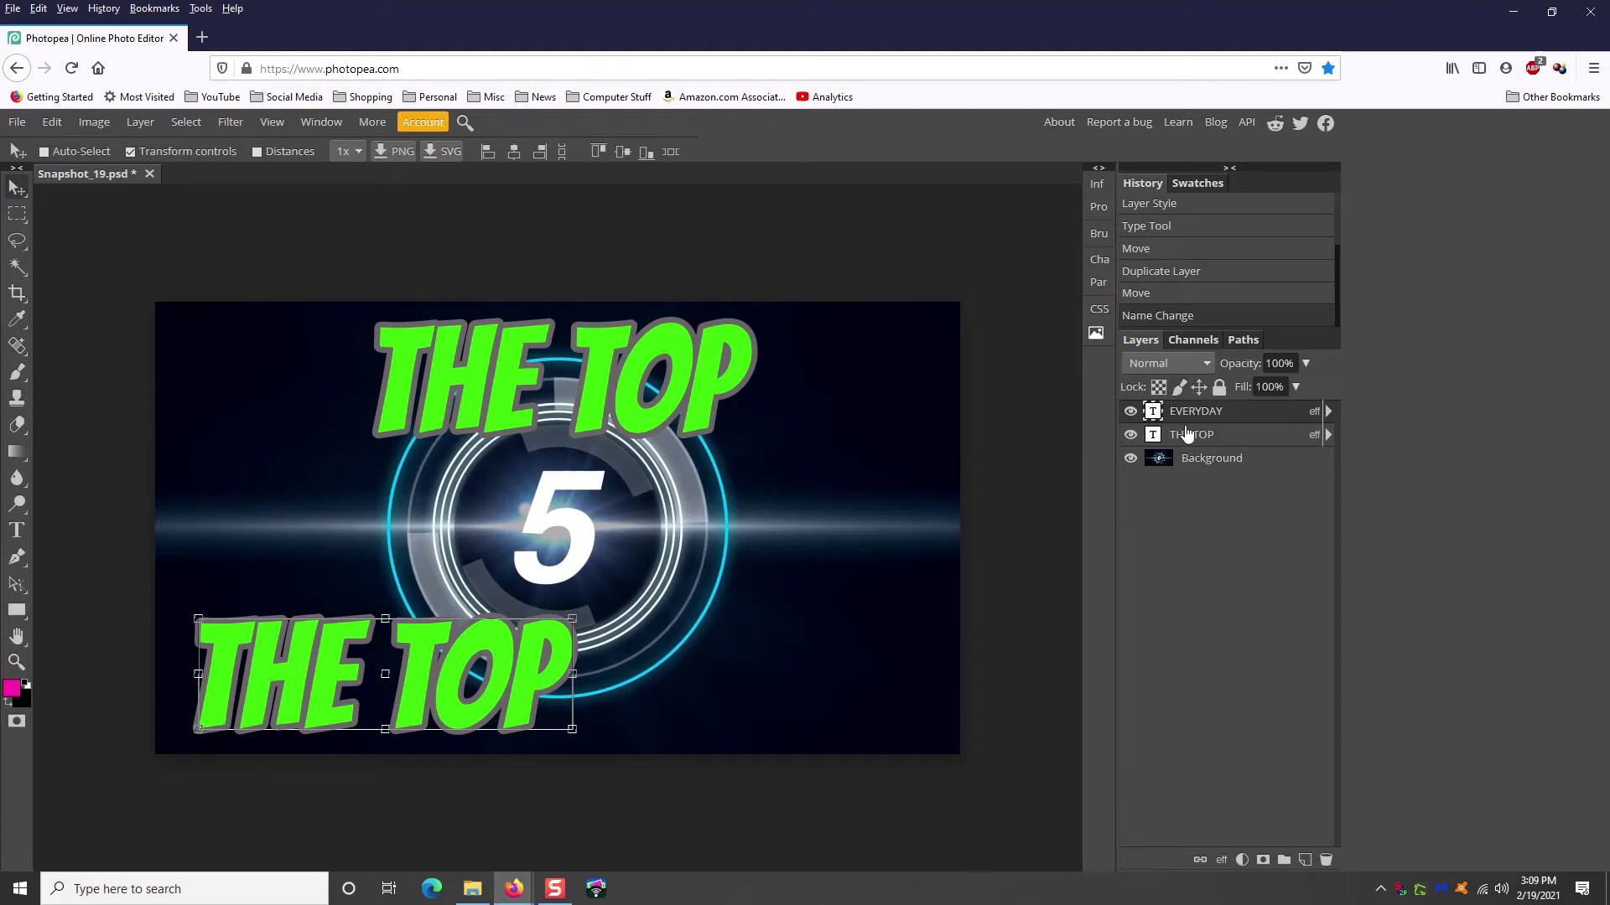
{"action": "left_click", "coordinate": [1131, 412]}
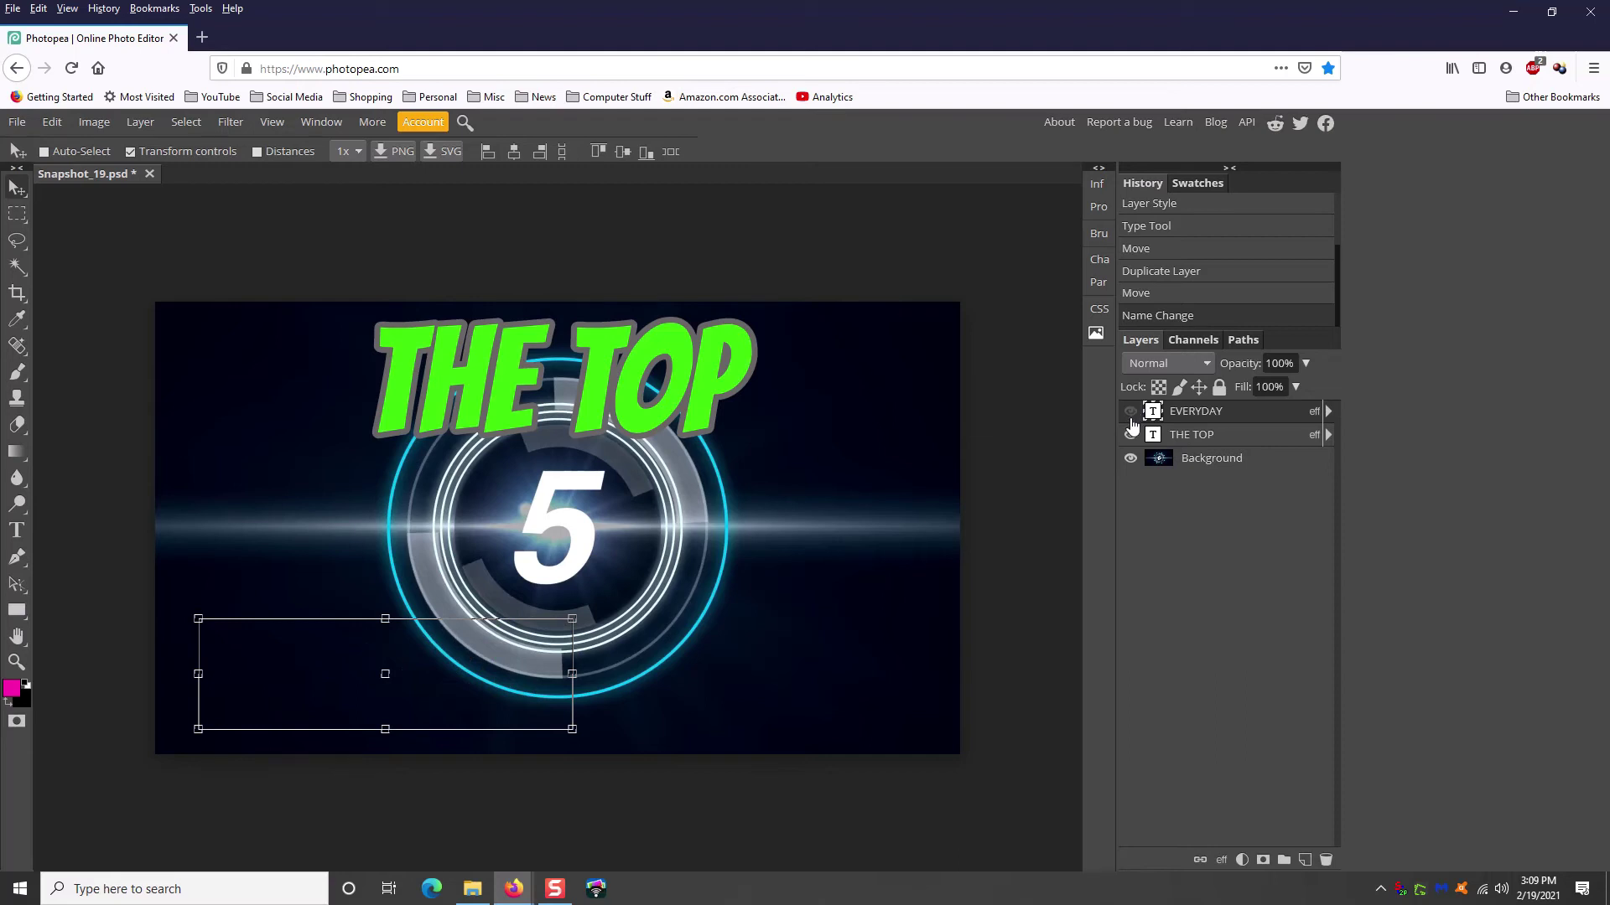
{"action": "left_click", "coordinate": [1131, 413]}
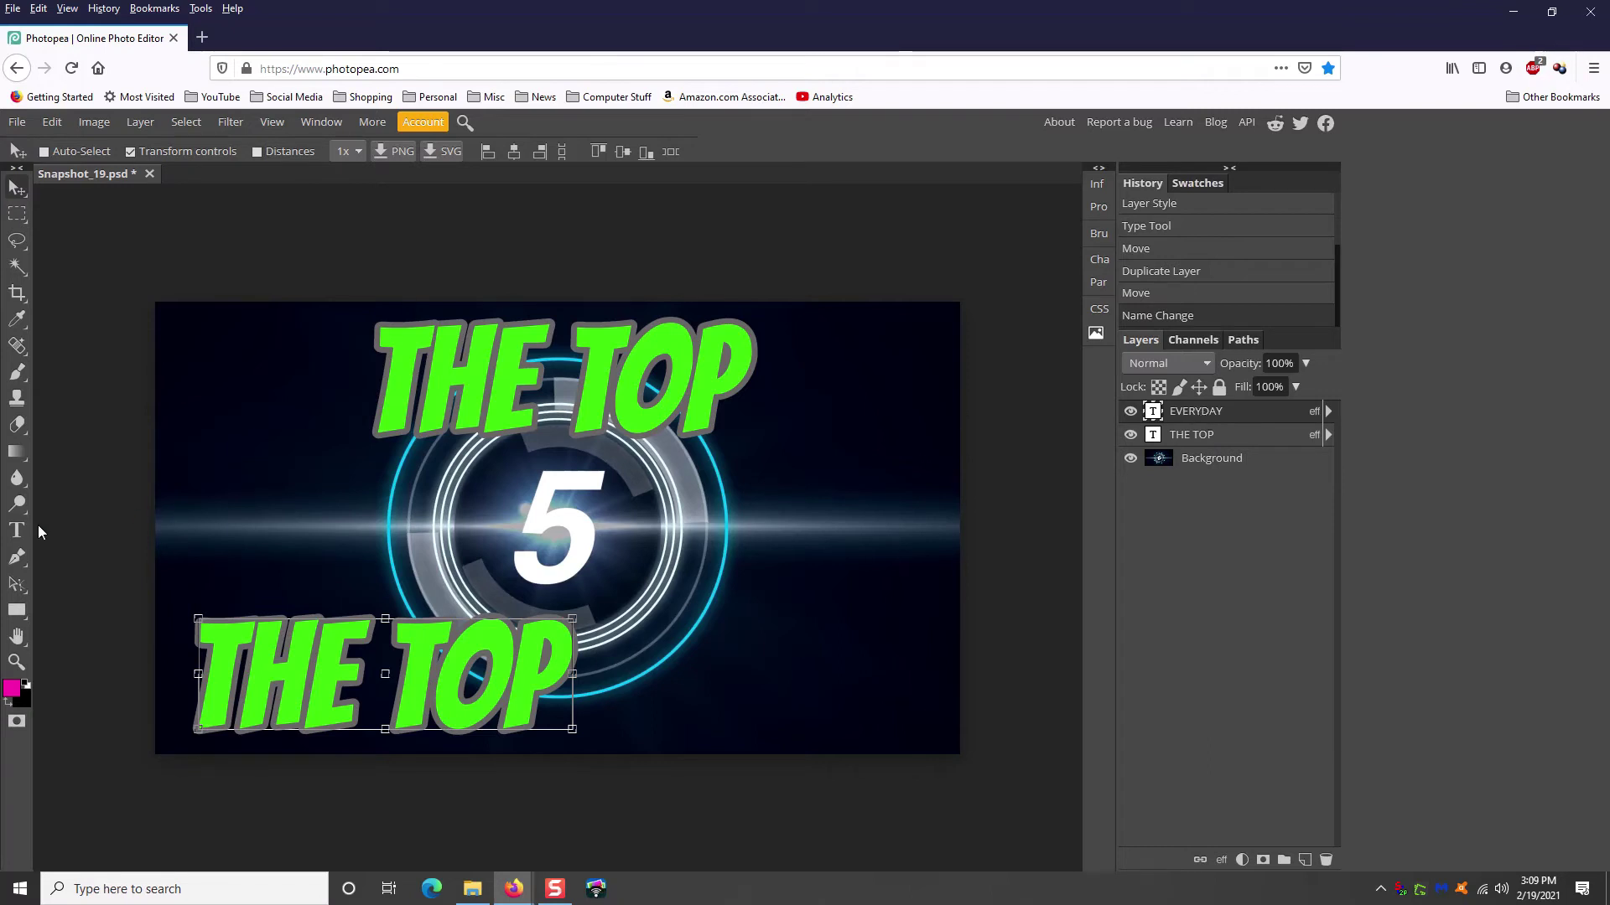
Replace the wording of the lower-left text with "EVERYDAY"
{"action": "left_click", "coordinate": [19, 533]}
{"action": "left_click_drag", "start_coordinate": [185, 670], "coordinate": [566, 668]}
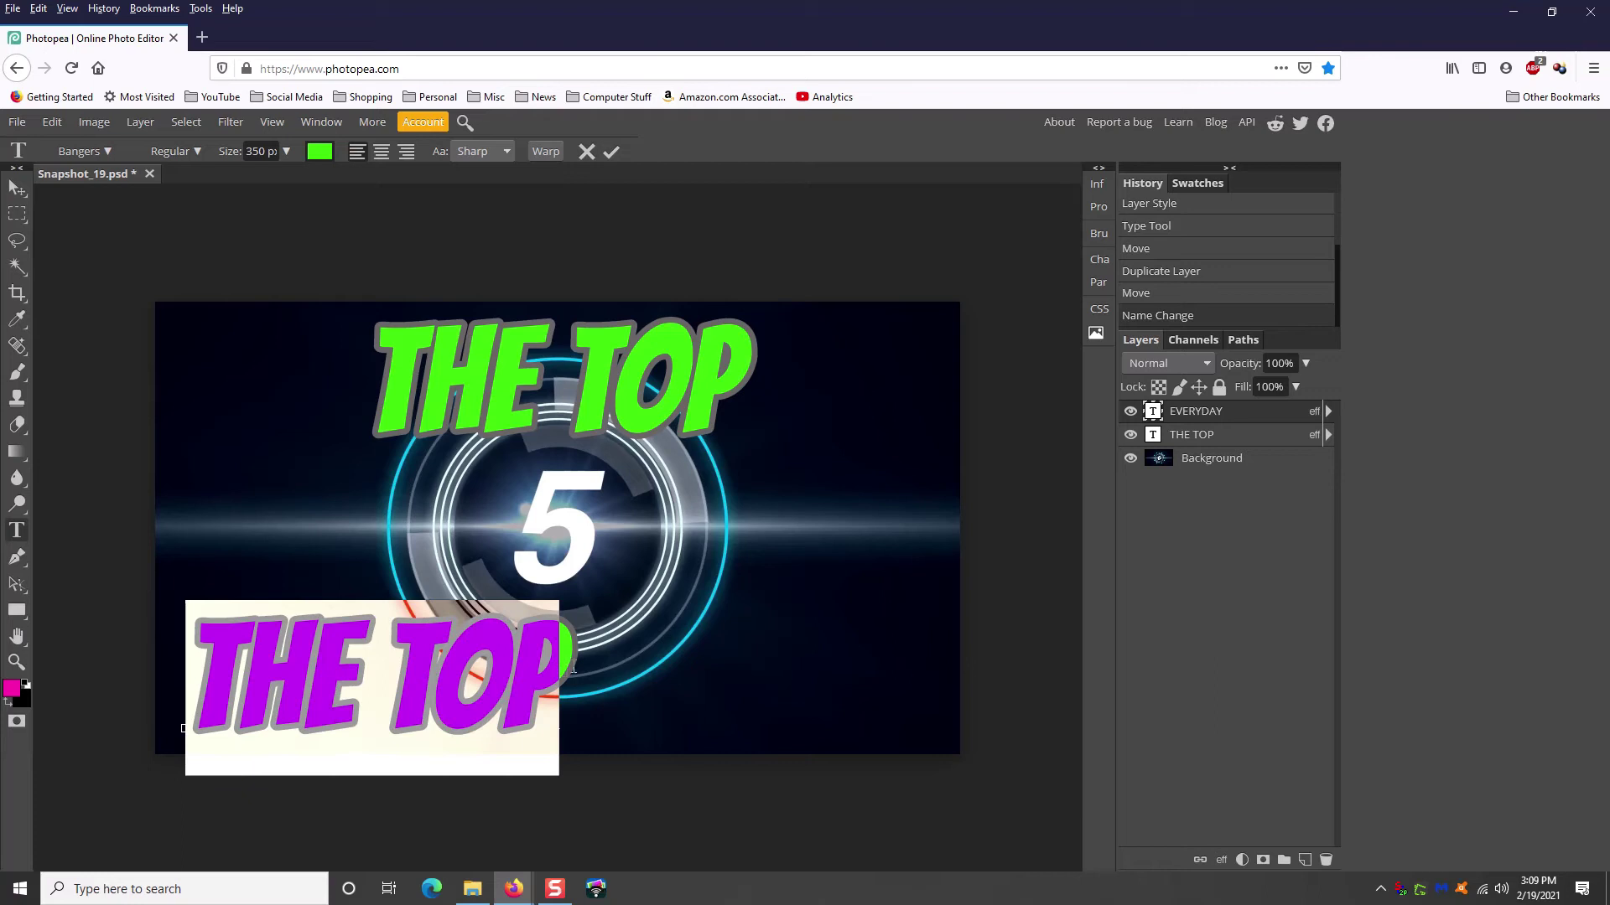
{"action": "type", "text": "EVERYDAY"}
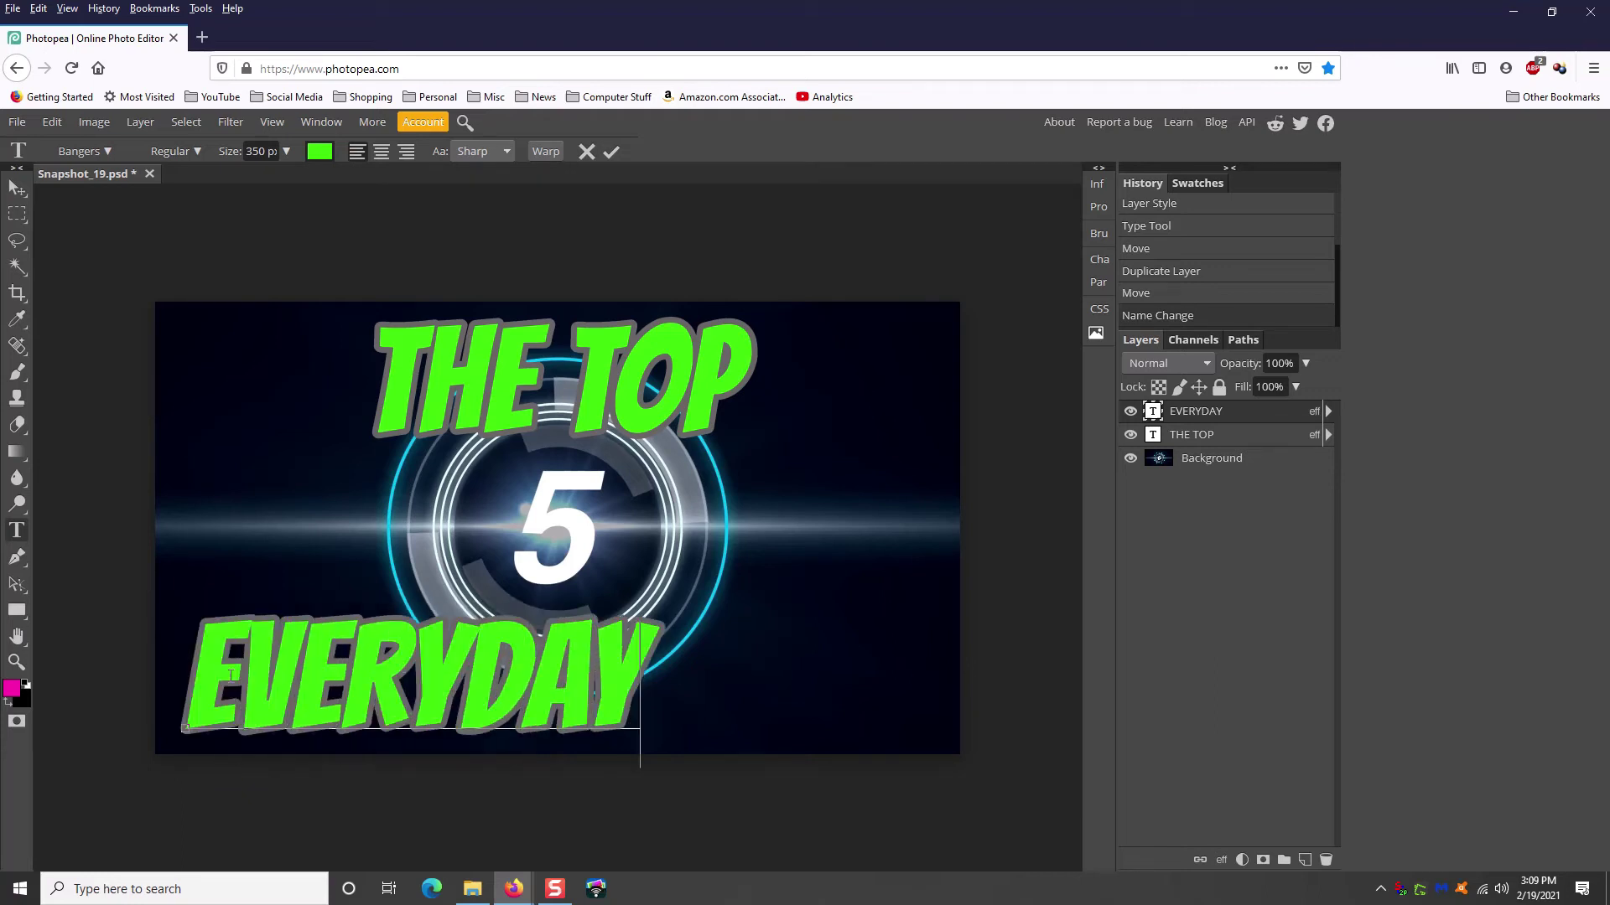
Set the "EVERYDAY" text size to 250 px and move it up to just below and left of the number 5
{"action": "double_click", "coordinate": [202, 675]}
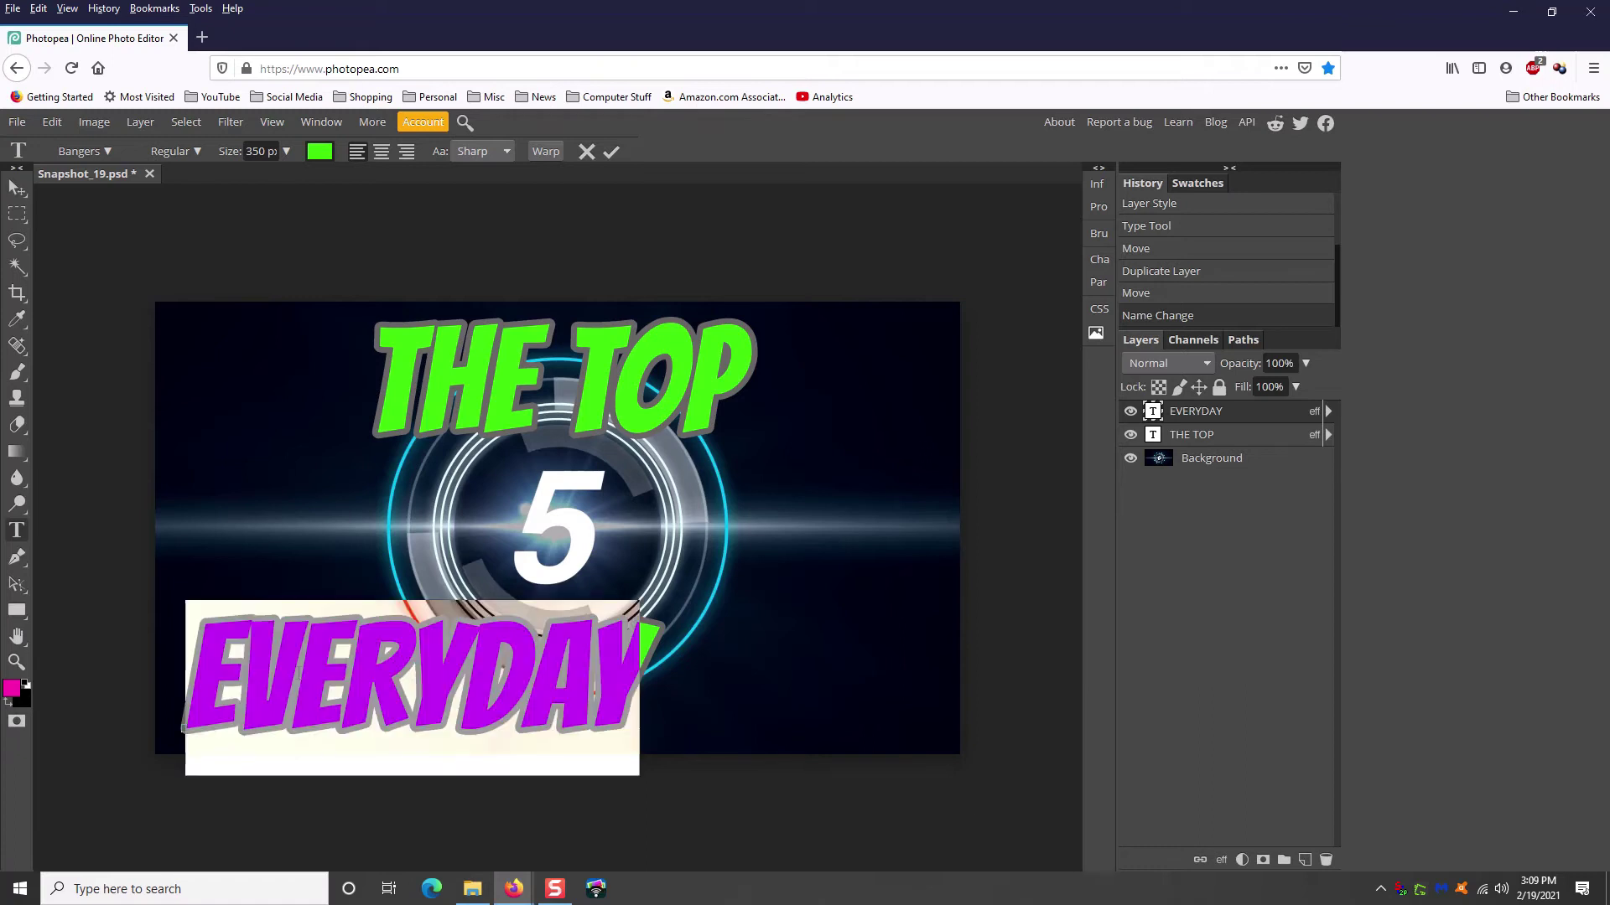
{"action": "left_click", "coordinate": [619, 667]}
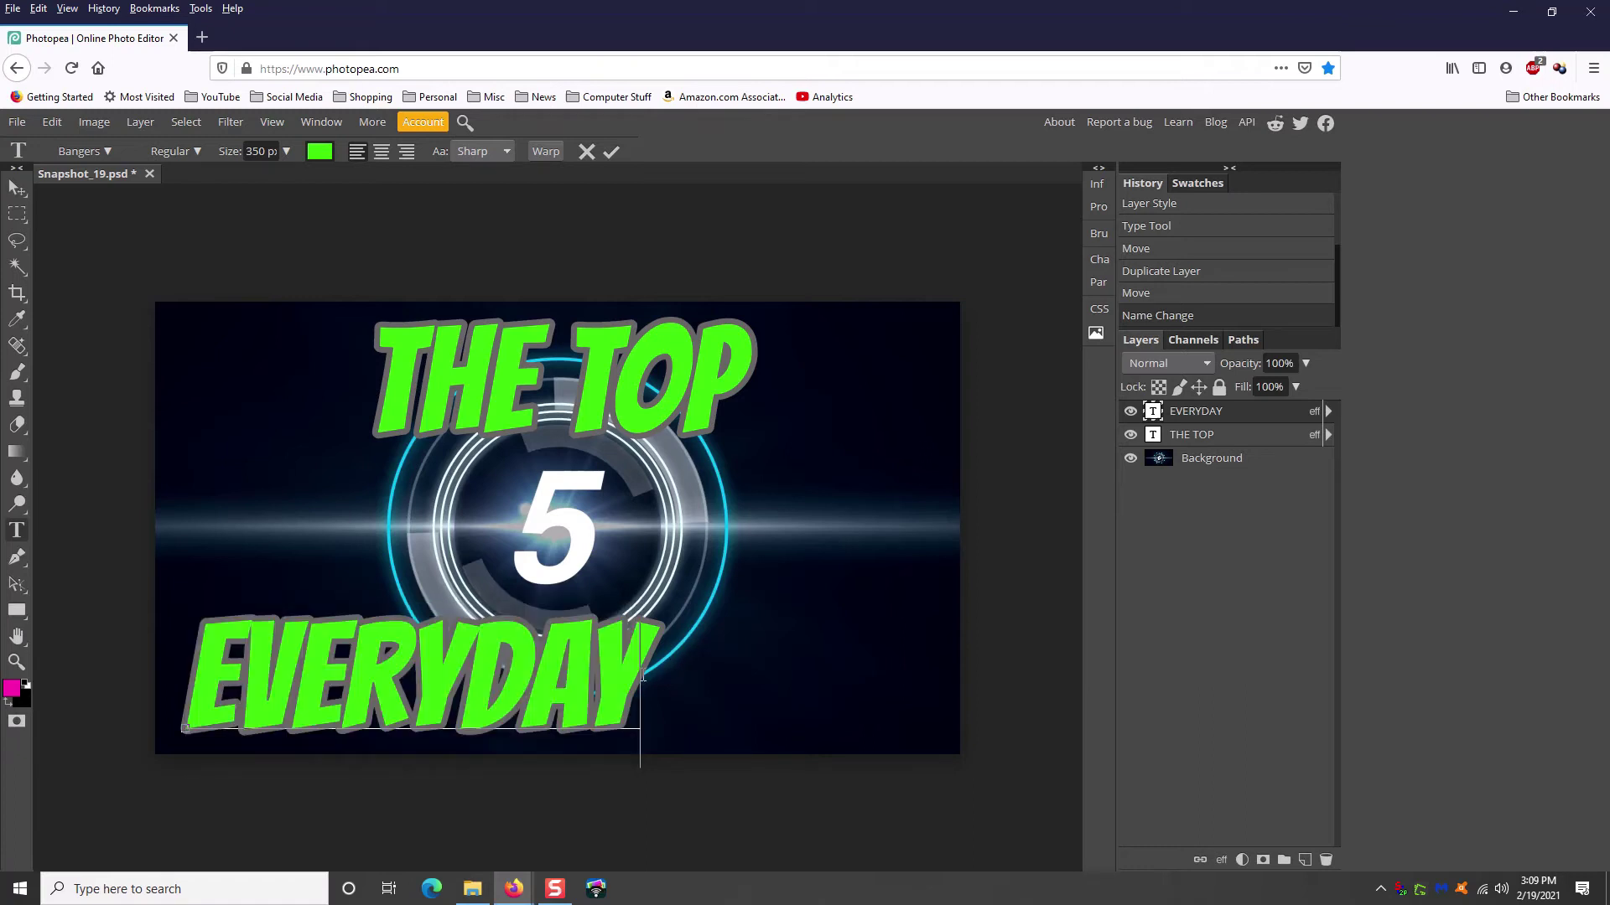
{"action": "left_click_drag", "start_coordinate": [190, 675], "coordinate": [659, 668]}
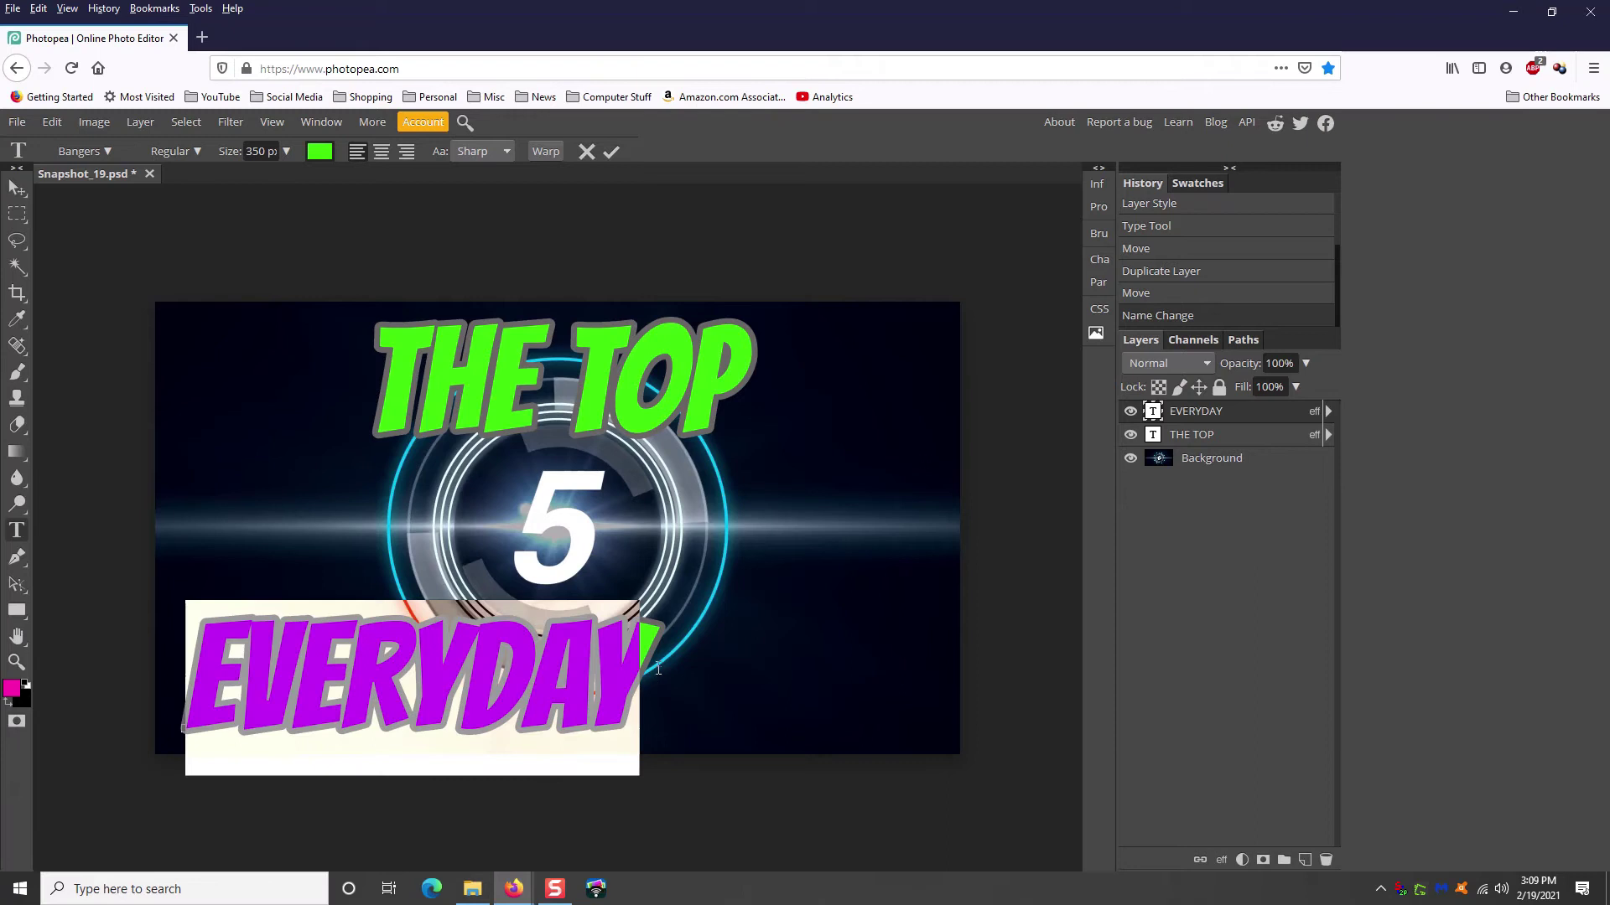
{"action": "left_click", "coordinate": [264, 151]}
{"action": "left_click_drag", "start_coordinate": [264, 151], "coordinate": [219, 157]}
{"action": "type", "text": "250"}
{"action": "left_click", "coordinate": [17, 188]}
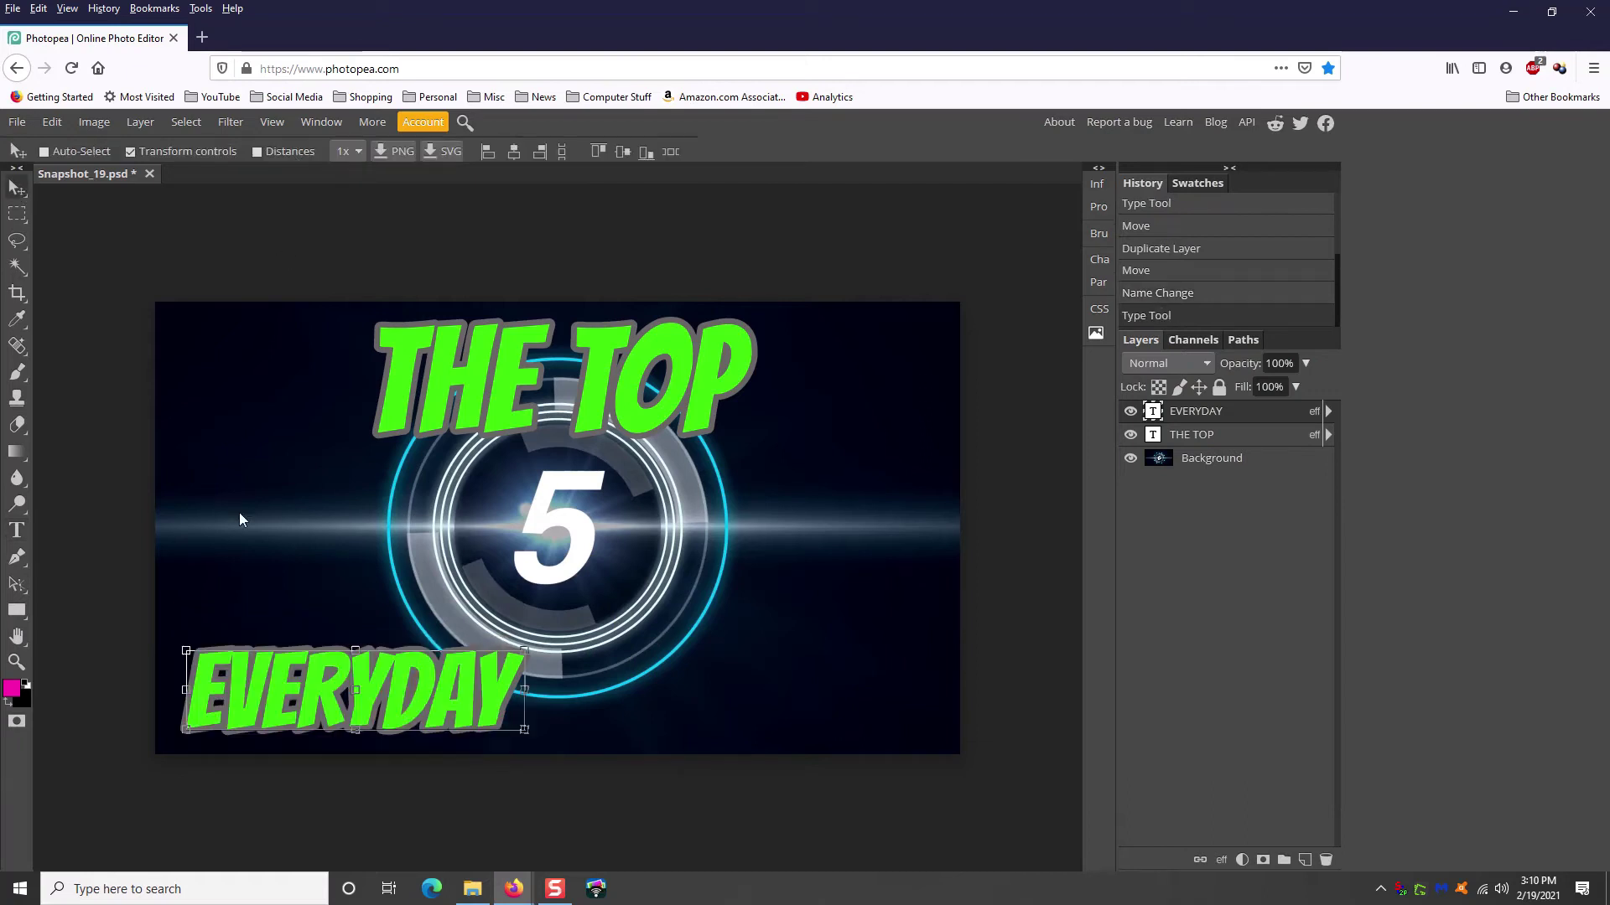
{"action": "left_click_drag", "start_coordinate": [402, 696], "coordinate": [397, 635]}
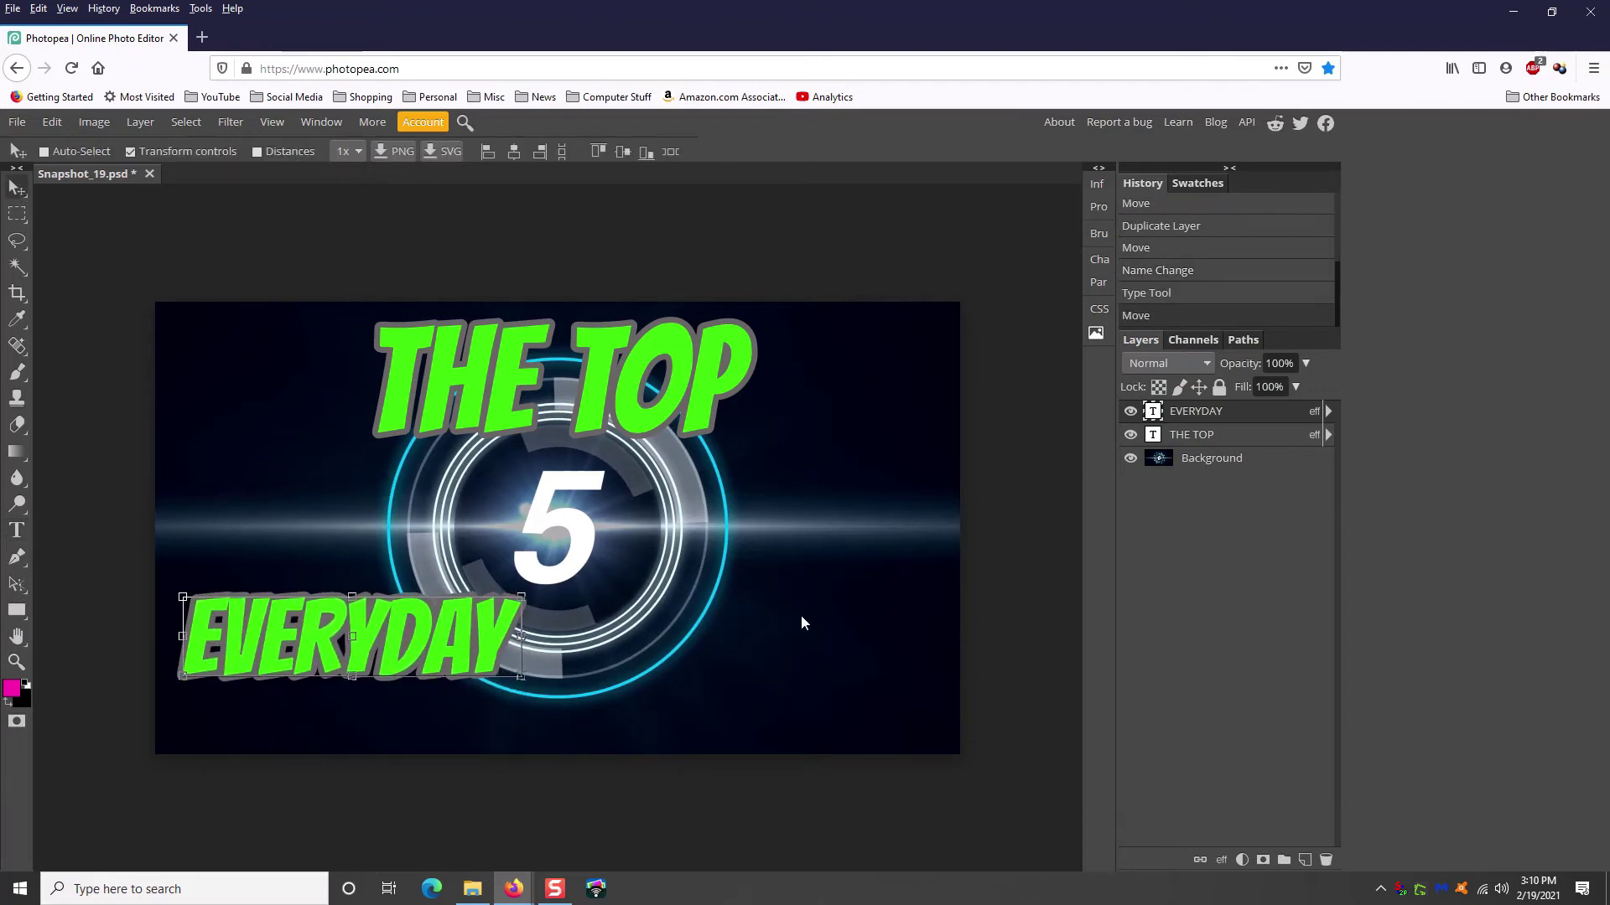
Duplicate the "EVERYDAY" layer and place the copy to the right of the original on the same line
{"action": "right_click", "coordinate": [1189, 413]}
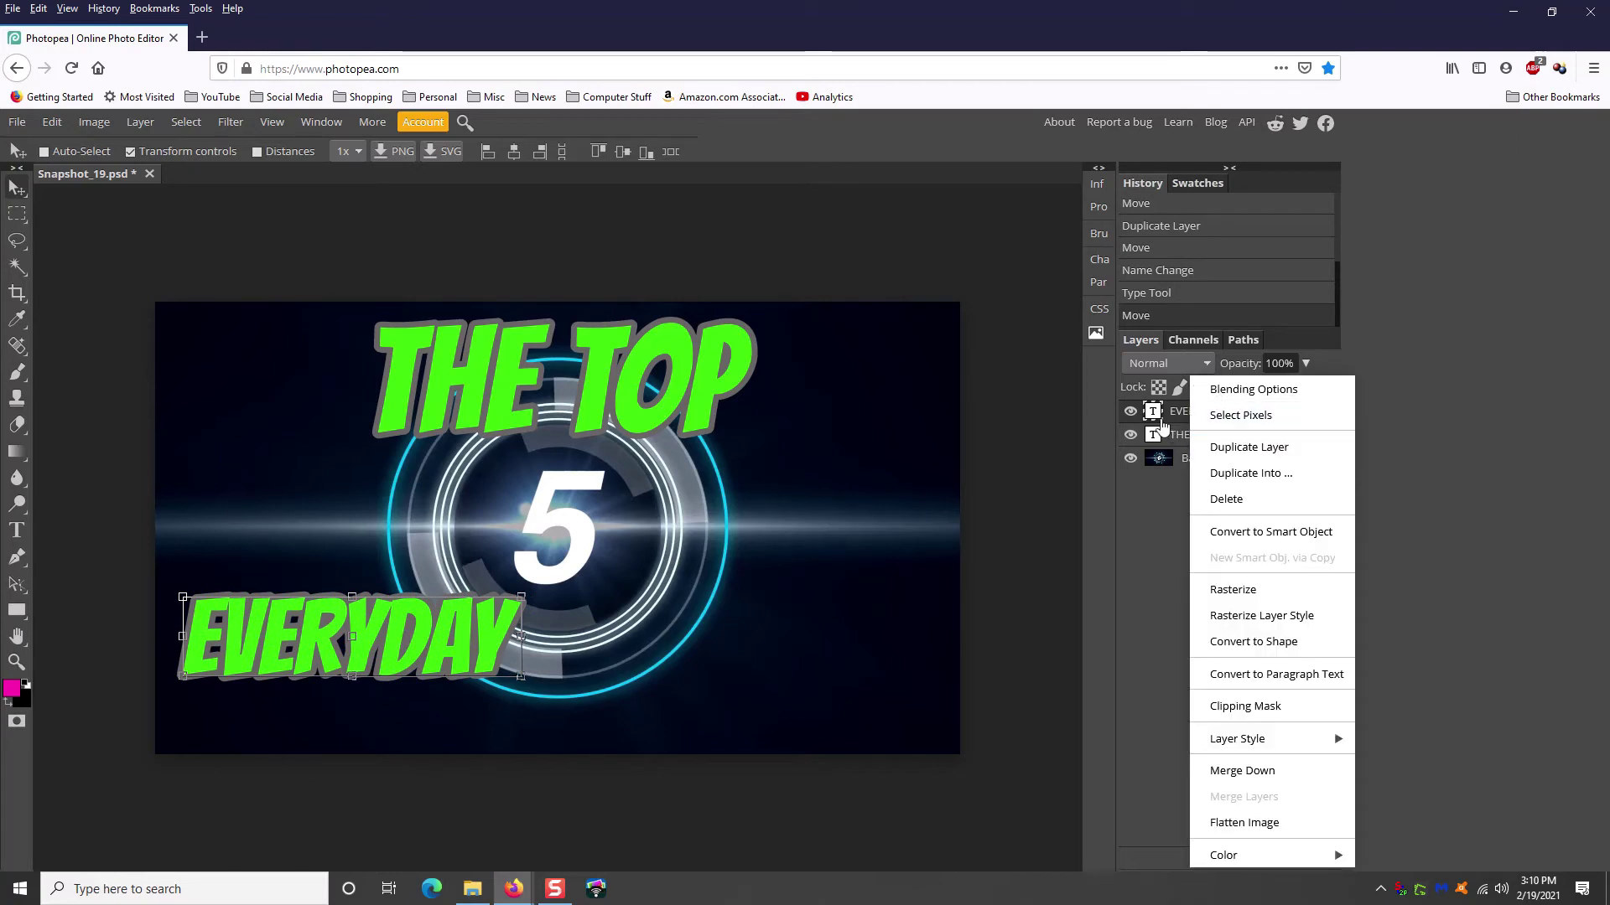
{"action": "left_click", "coordinate": [1165, 419]}
{"action": "right_click", "coordinate": [1174, 416]}
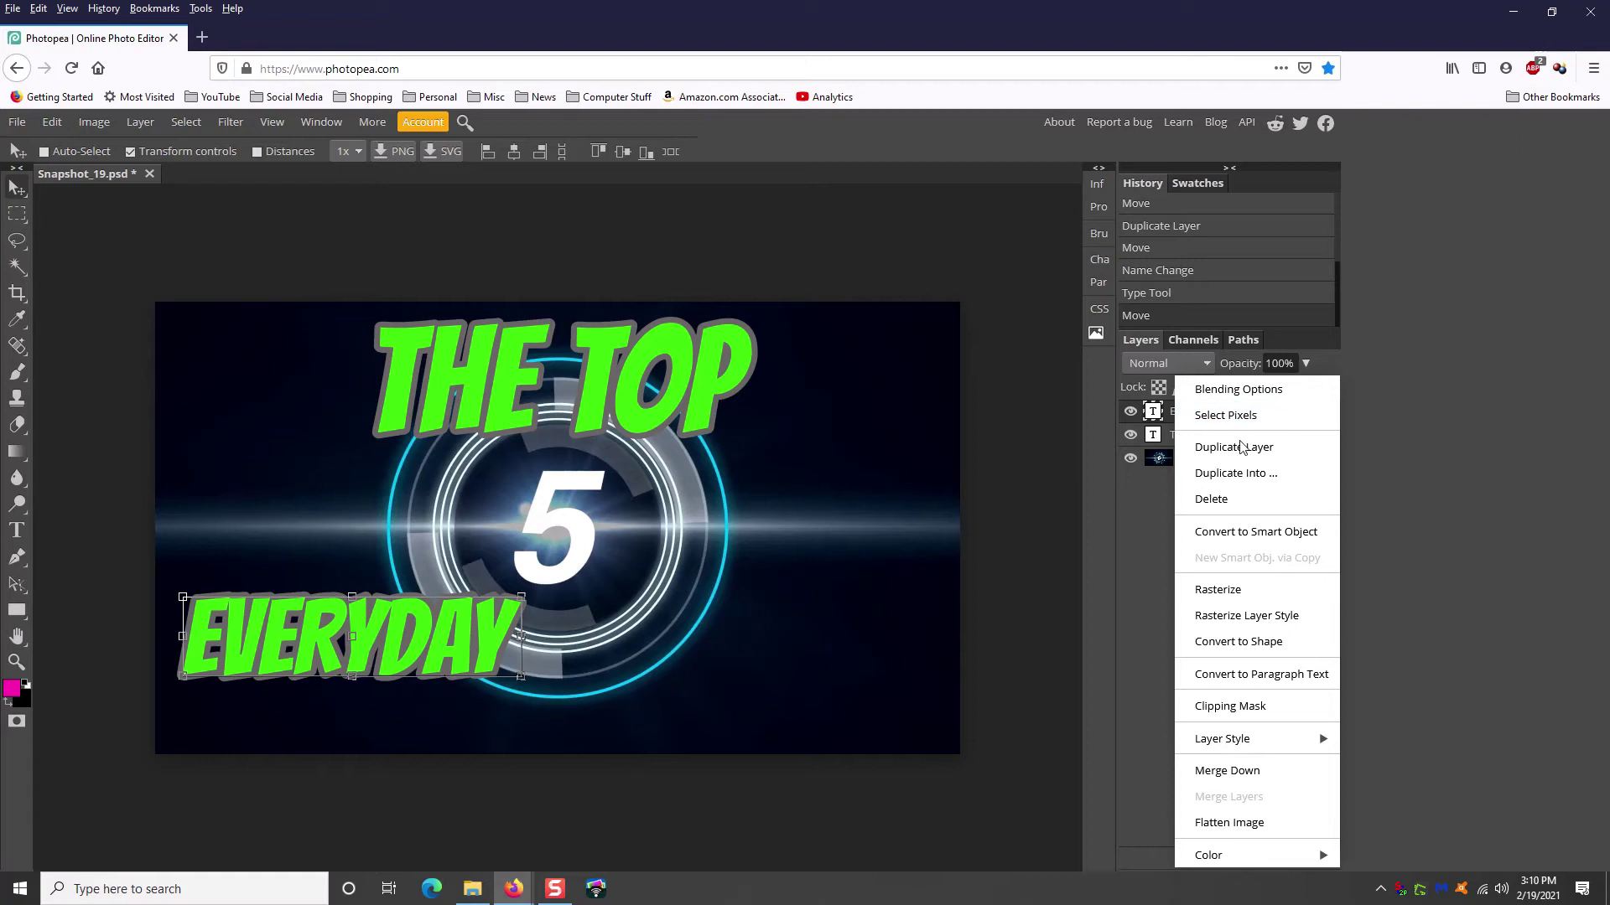
{"action": "left_click", "coordinate": [1225, 446]}
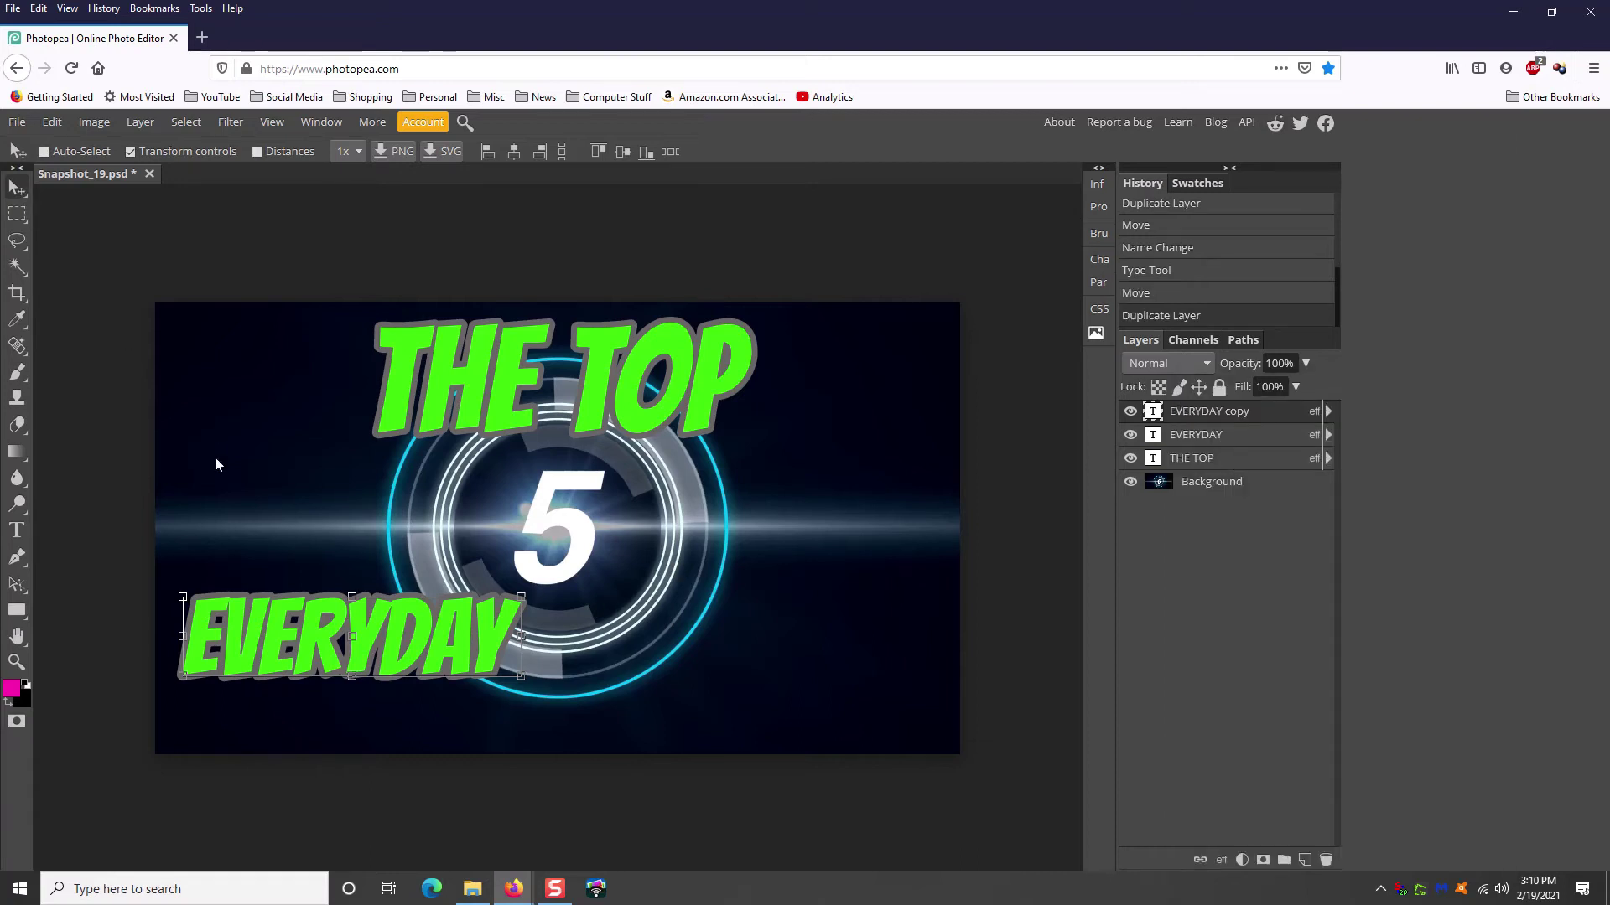
{"action": "left_click_drag", "start_coordinate": [379, 637], "coordinate": [776, 644]}
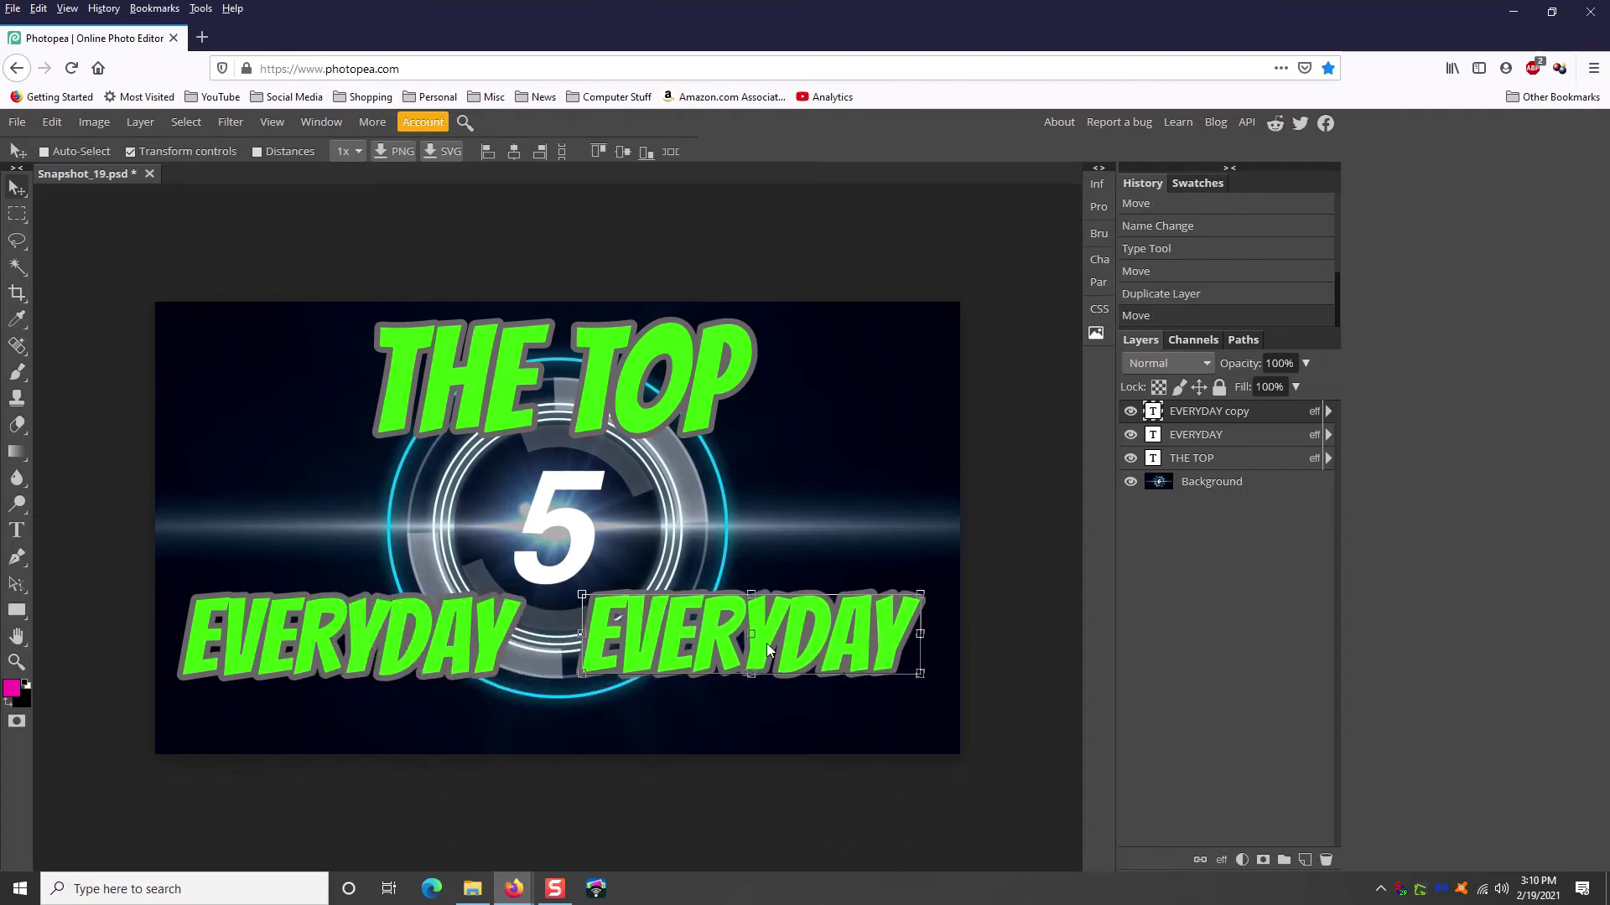
Rename the "EVERYDAY copy" layer "APPS"
{"action": "double_click", "coordinate": [1194, 411]}
{"action": "type", "text": "APPS"}
{"action": "key", "text": "Return"}
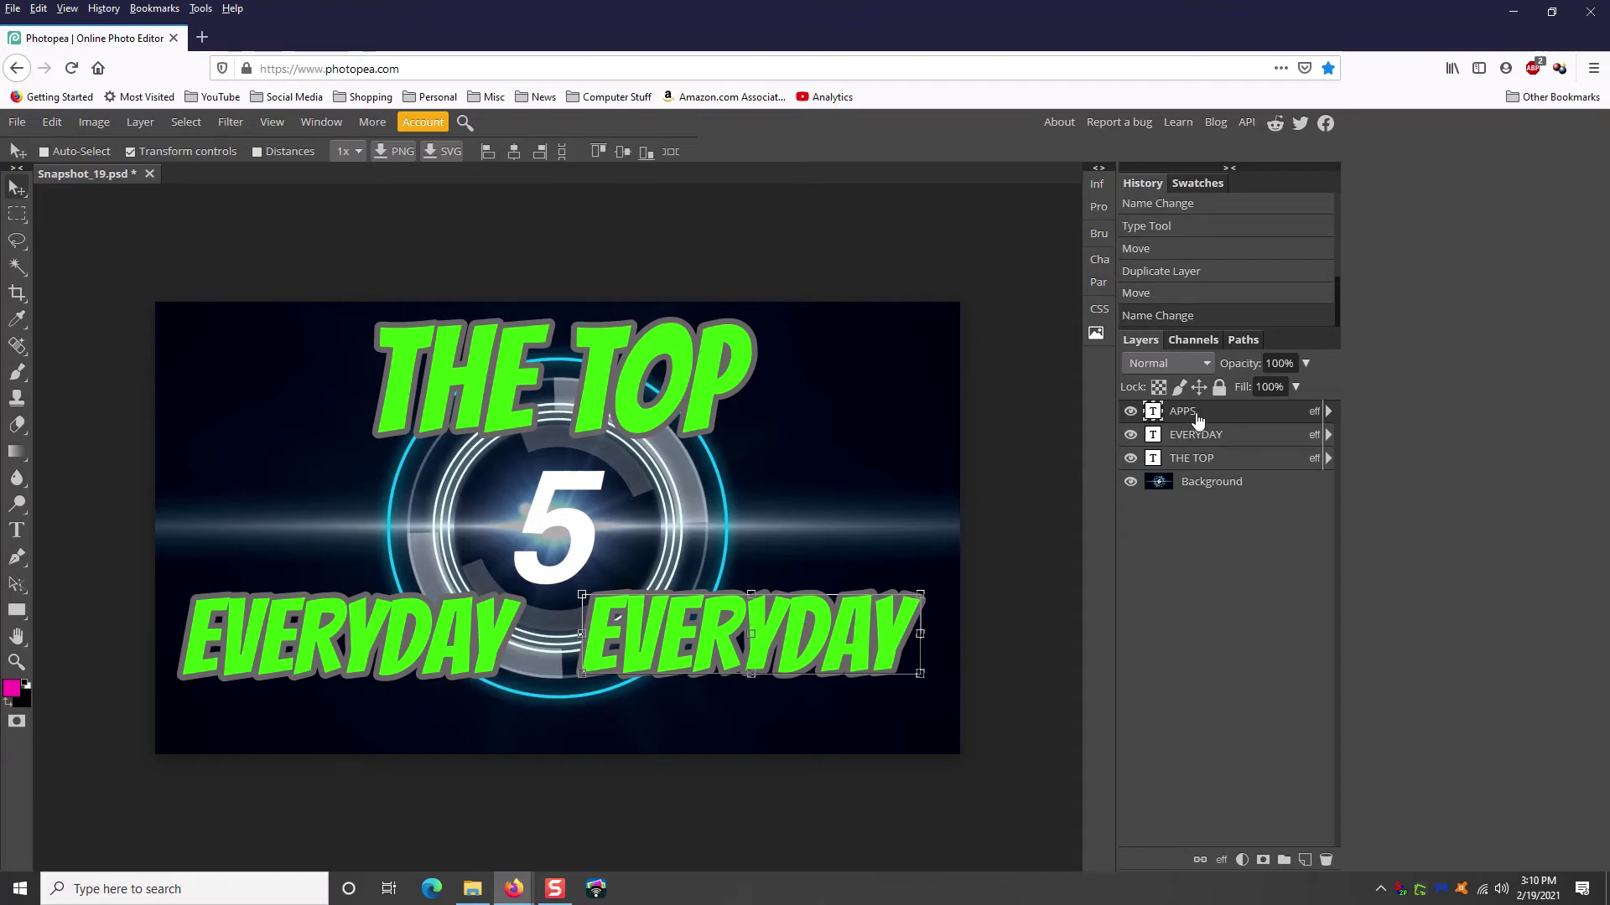
{"action": "double_click", "coordinate": [1194, 414]}
{"action": "key", "text": "Return"}
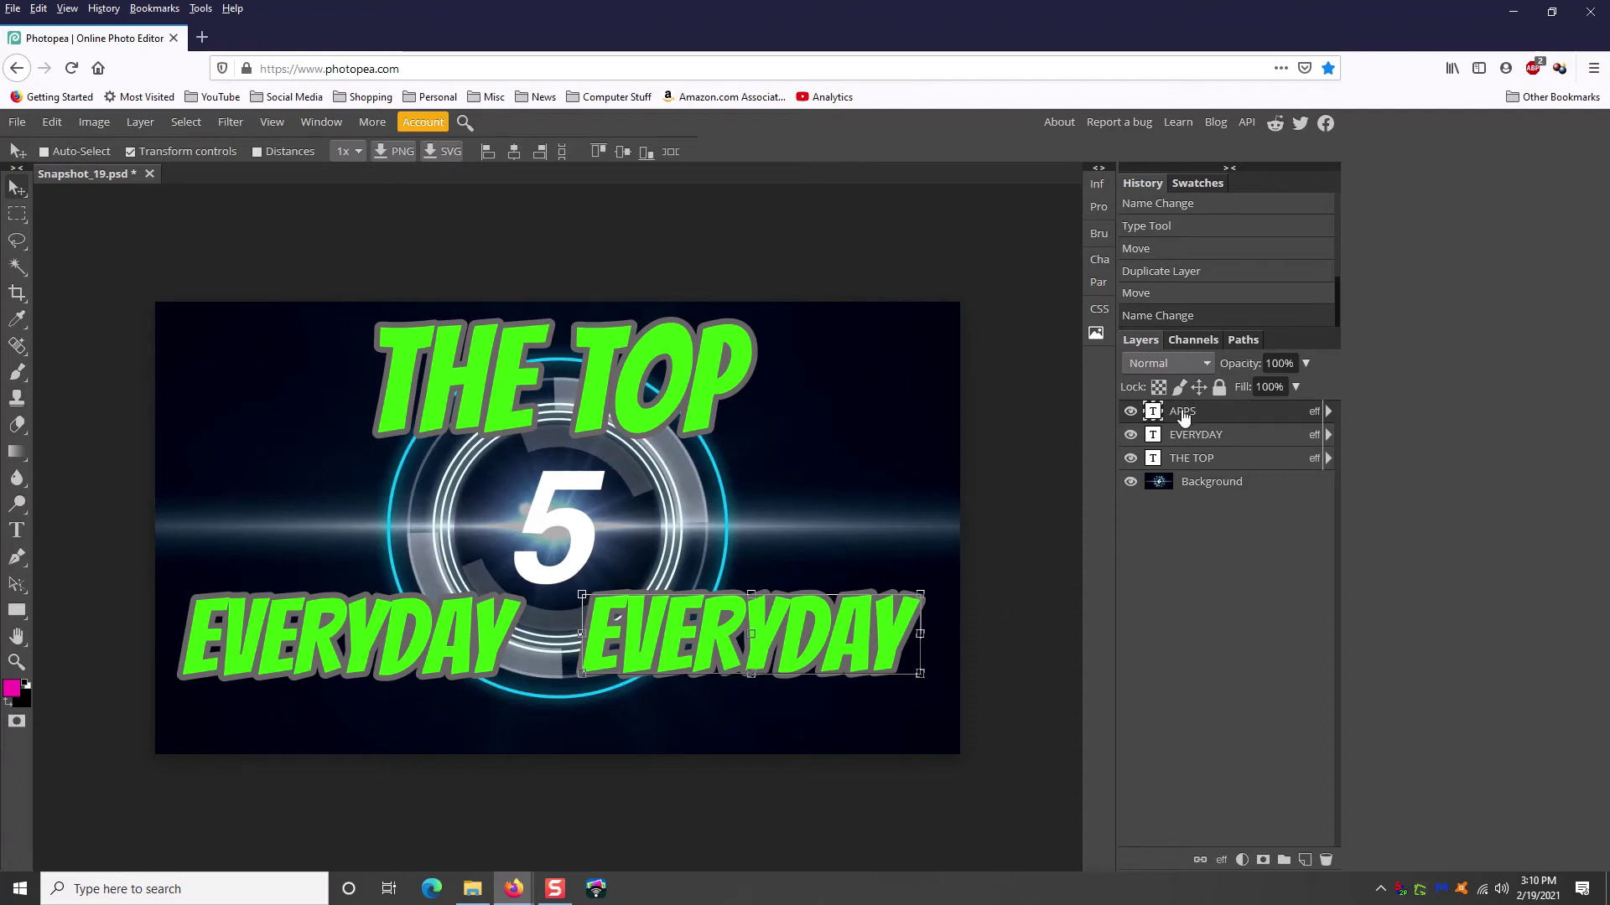
Replace the wording of the right-hand "EVERYDAY" text with "PROGRAMS"
{"action": "left_click", "coordinate": [27, 529]}
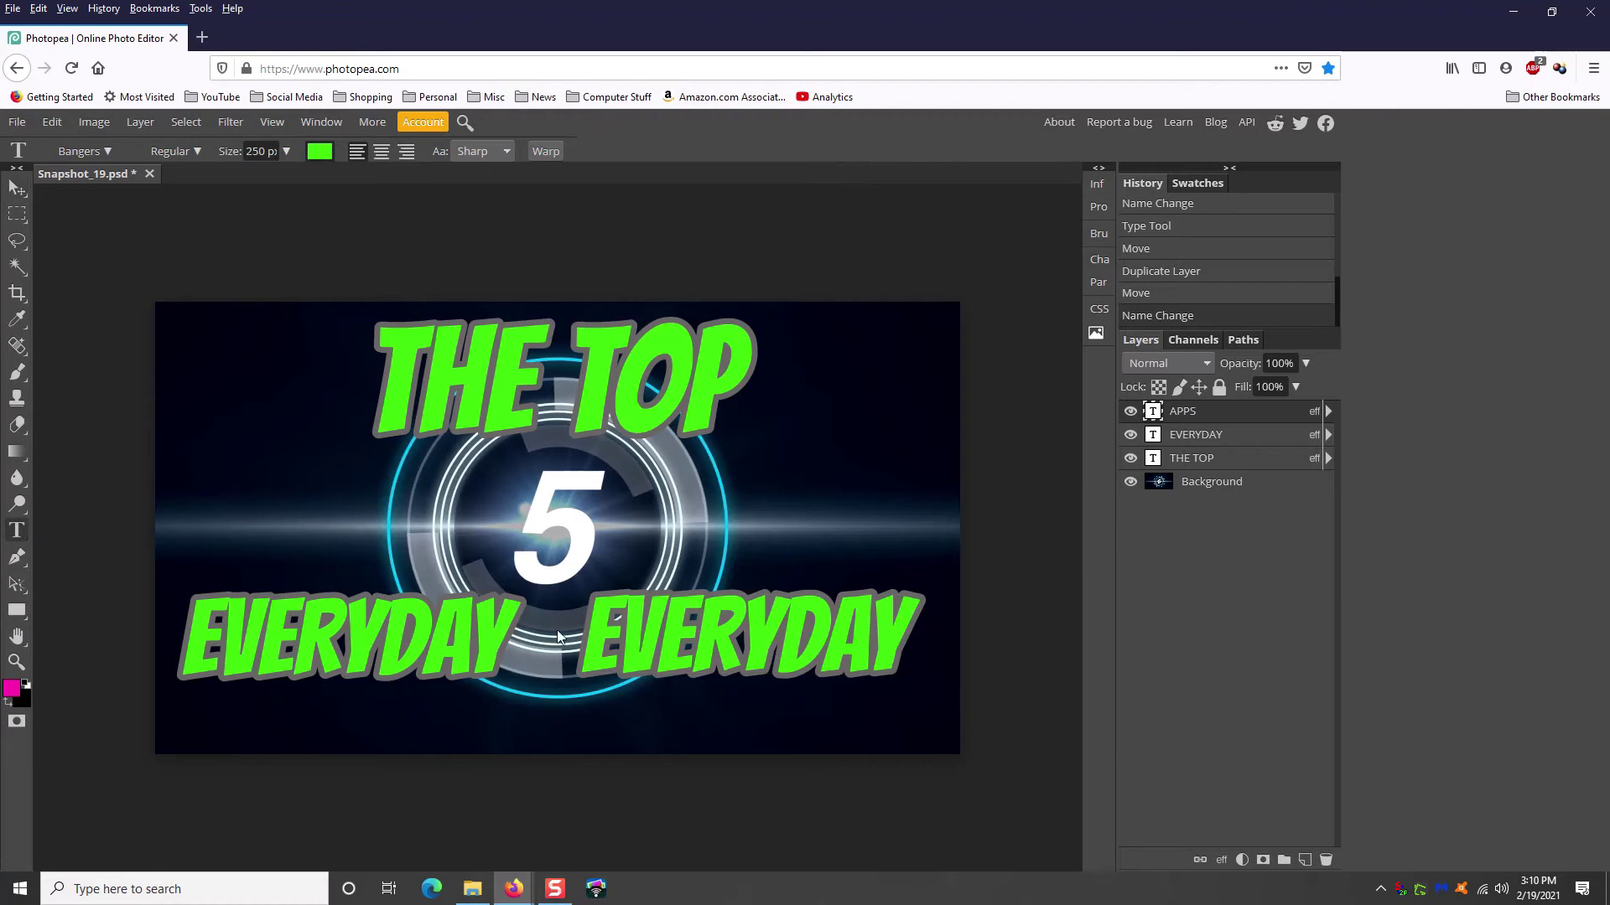
{"action": "left_click_drag", "start_coordinate": [595, 639], "coordinate": [927, 639]}
{"action": "type", "text": "P"}
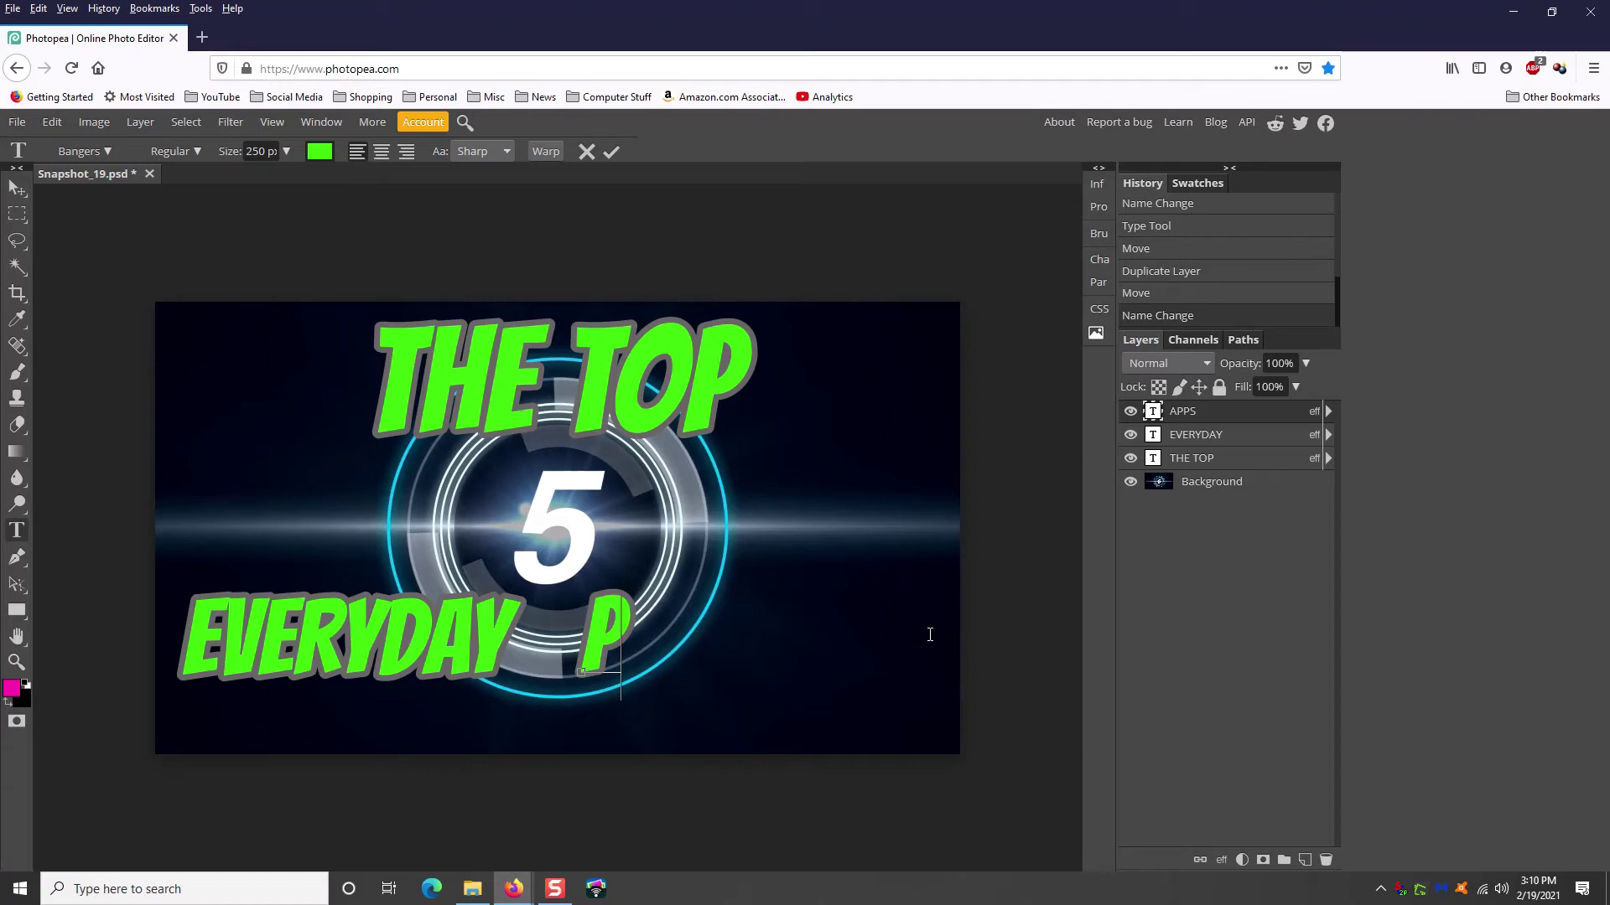
{"action": "type", "text": "ROGR"}
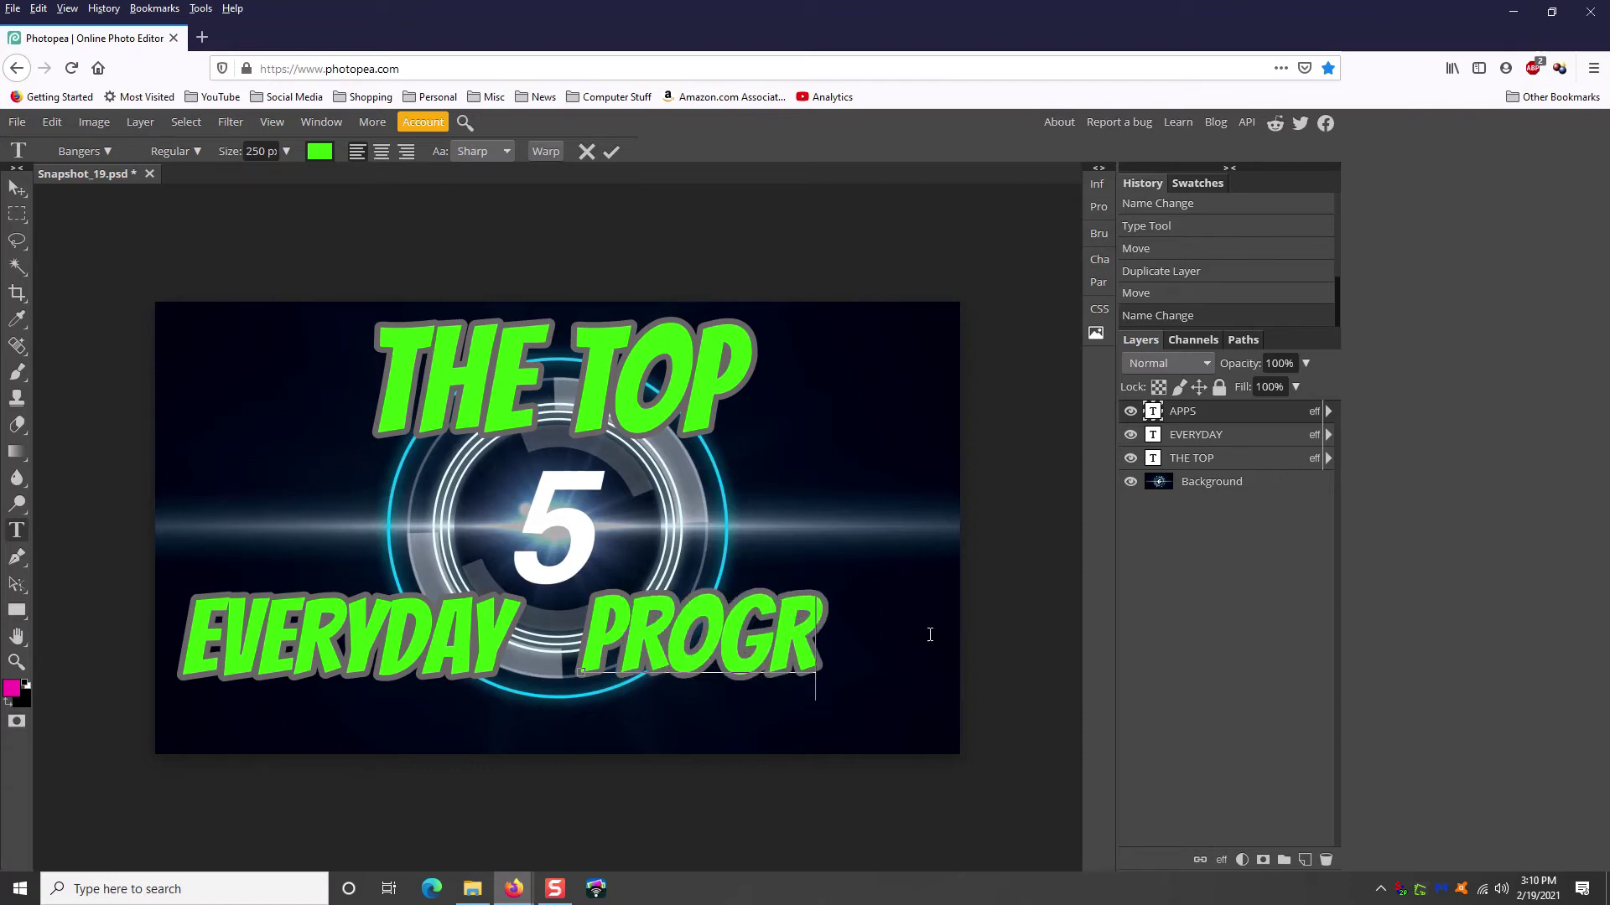
{"action": "type", "text": "AMS"}
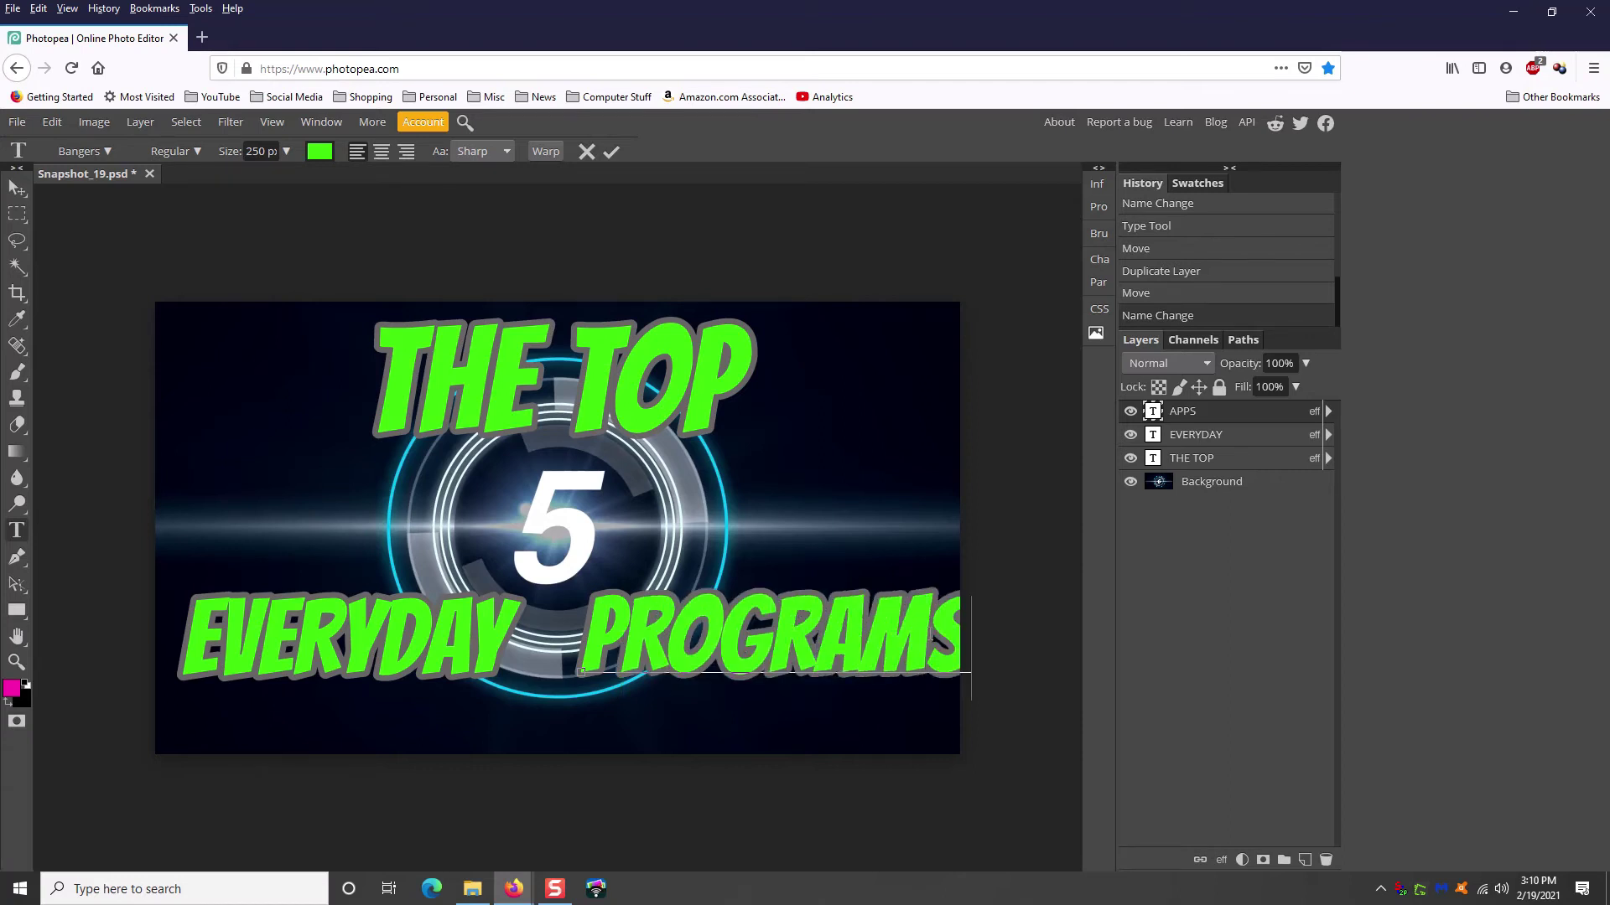
Move the "PROGRAMS" text left, close to "EVERYDAY", so the whole word fits inside the image
{"action": "left_click", "coordinate": [25, 191]}
{"action": "left_click_drag", "start_coordinate": [731, 620], "coordinate": [690, 622]}
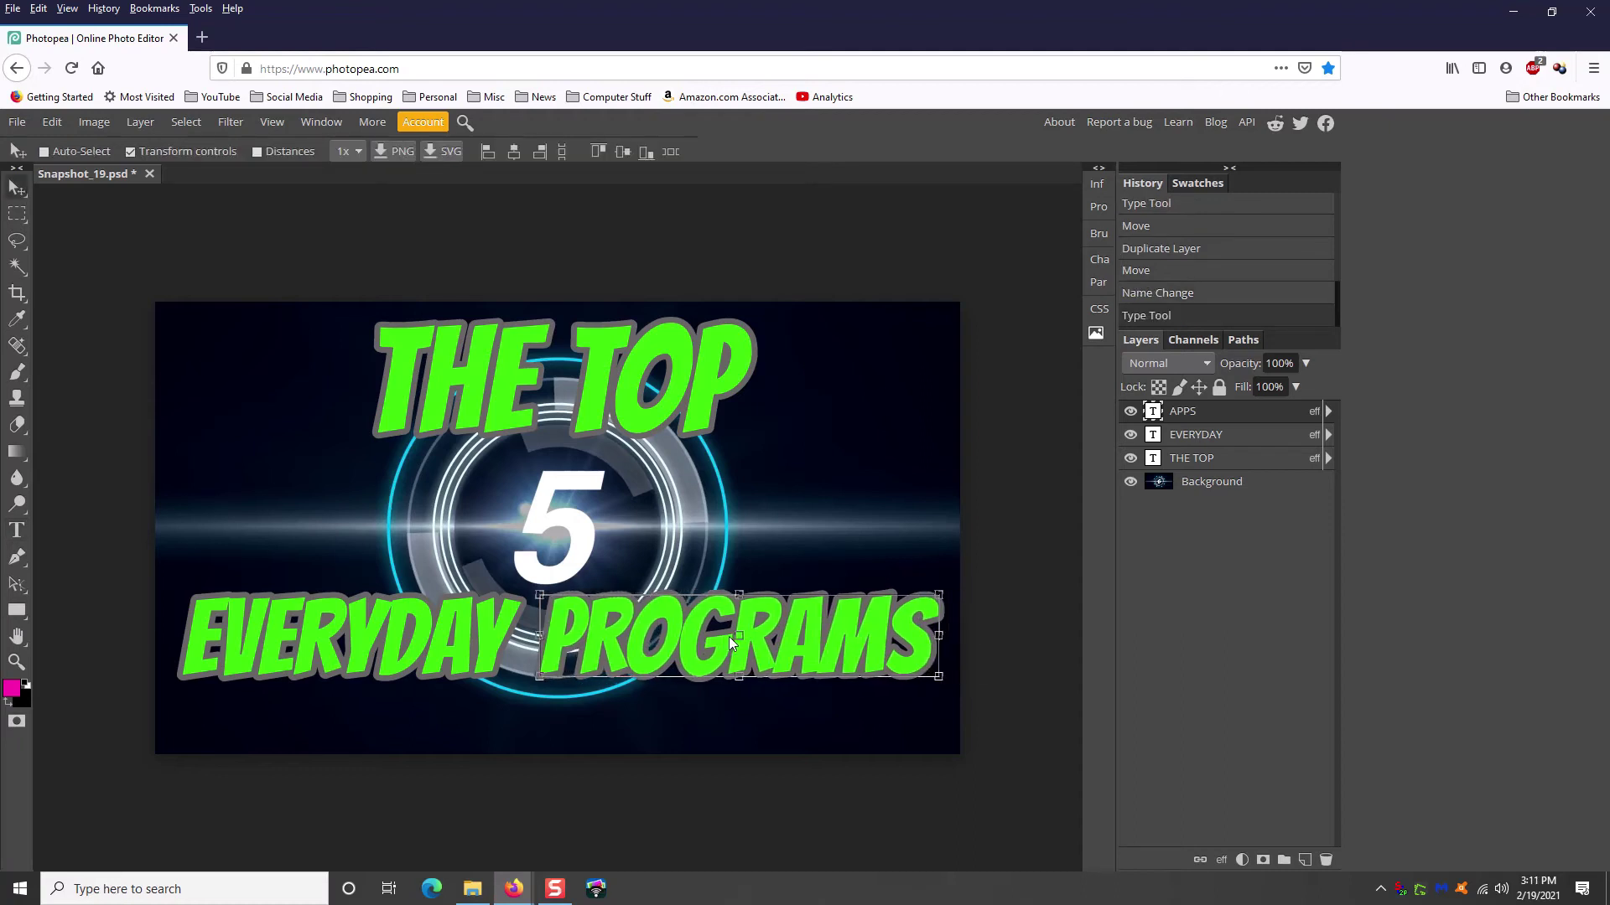
{"action": "left_click", "coordinate": [19, 214]}
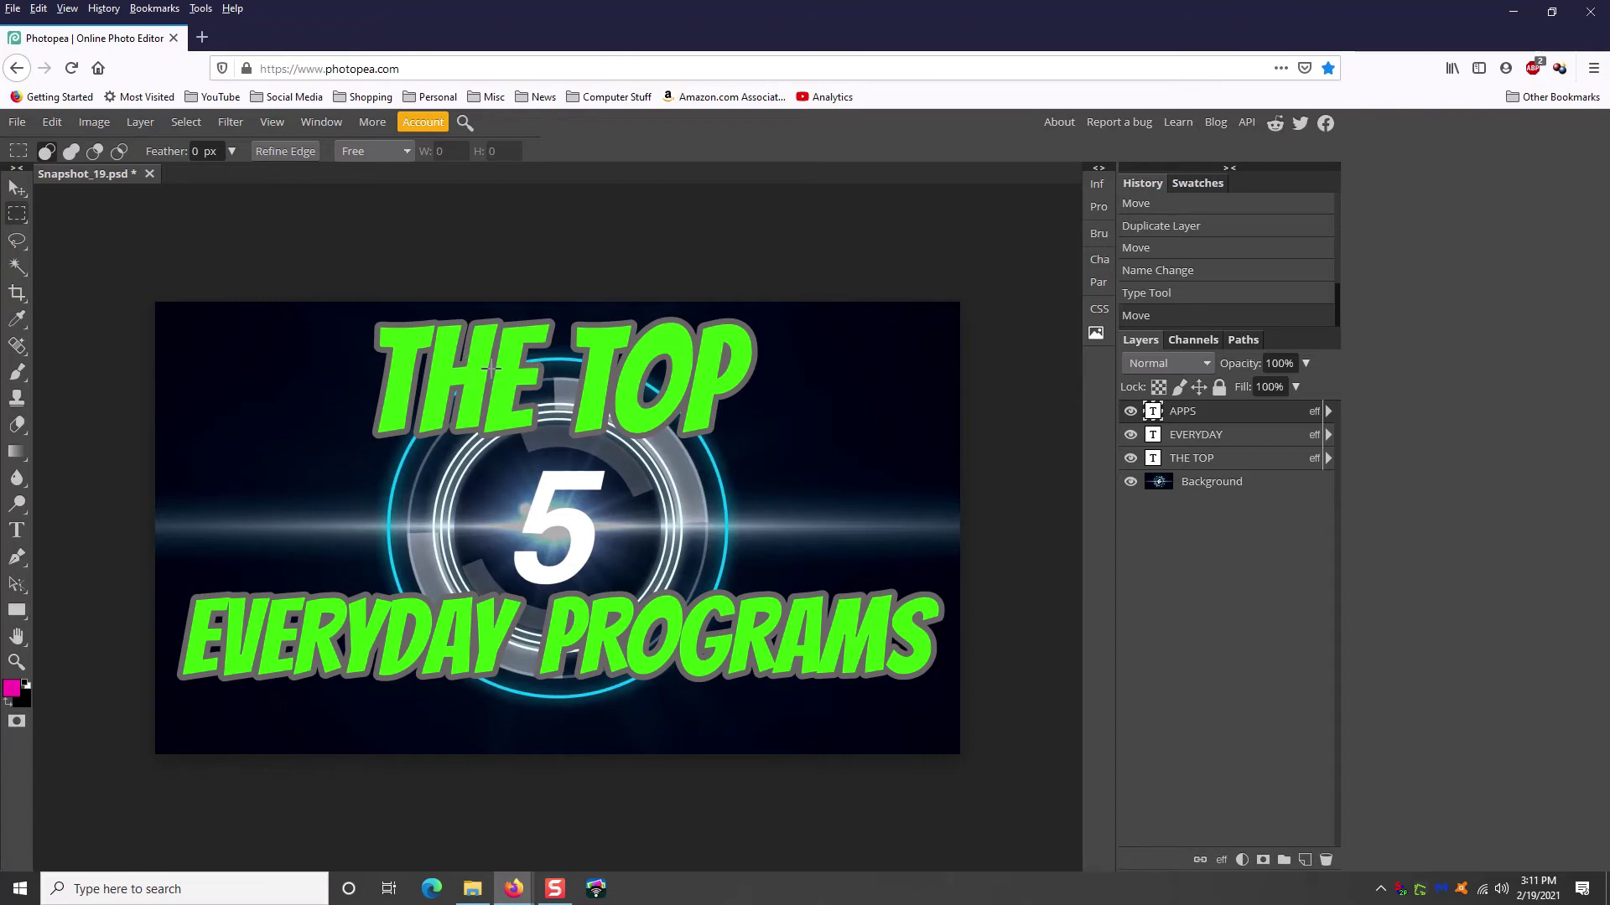
Change "THE" to "MY" in the "THE TOP" text, and move the title slightly right and down to center it above the number 5
{"action": "left_click", "coordinate": [1193, 460]}
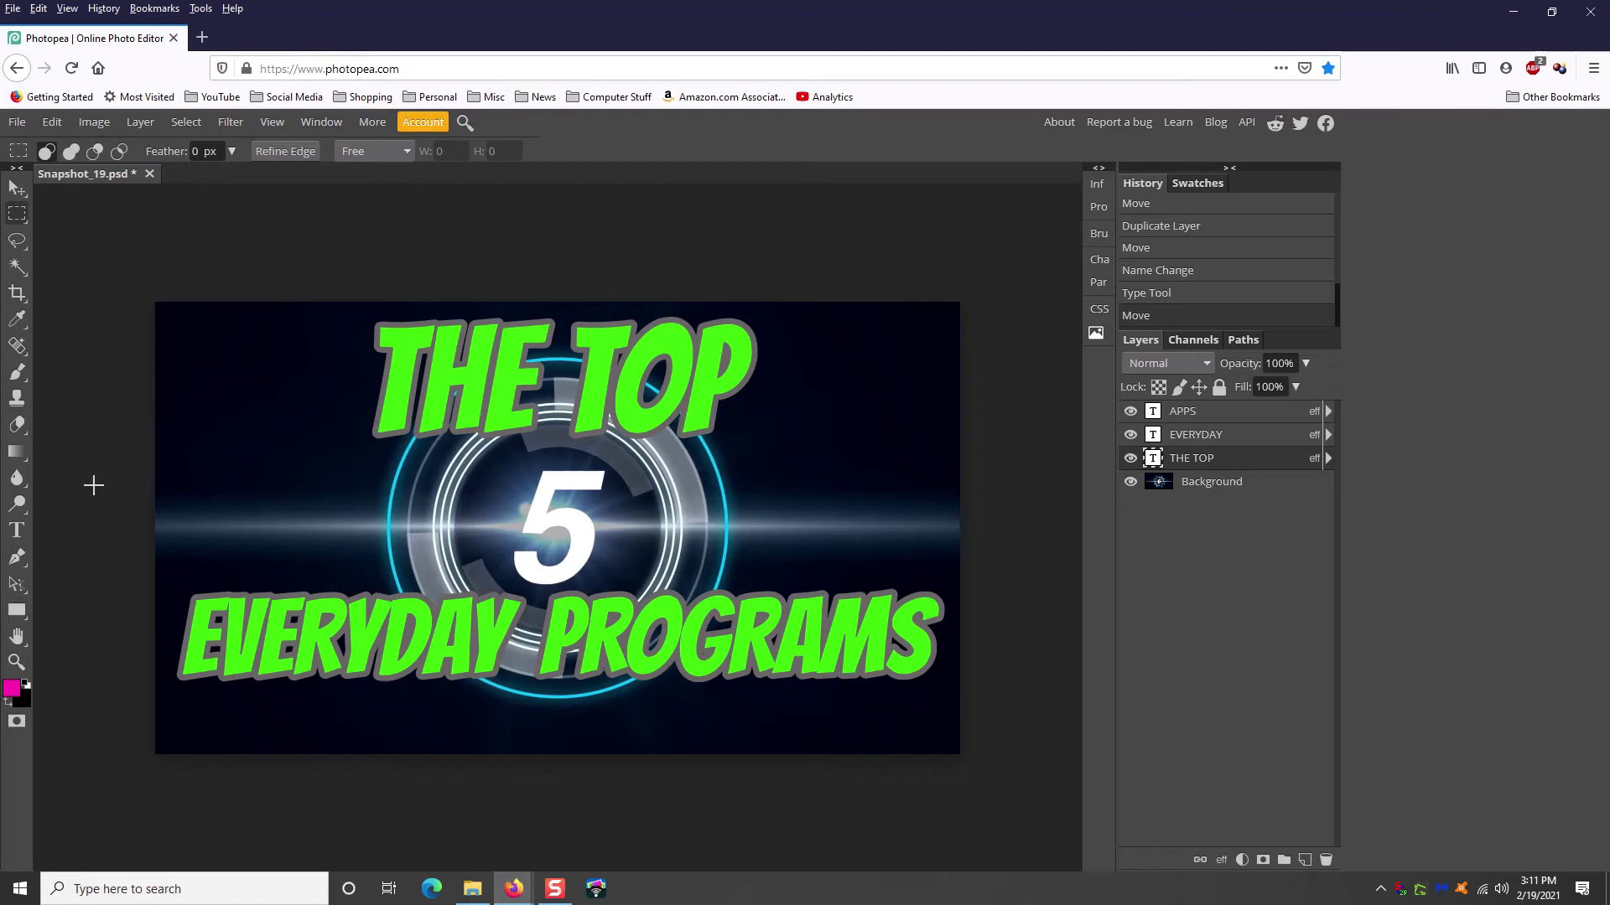
{"action": "left_click", "coordinate": [19, 530]}
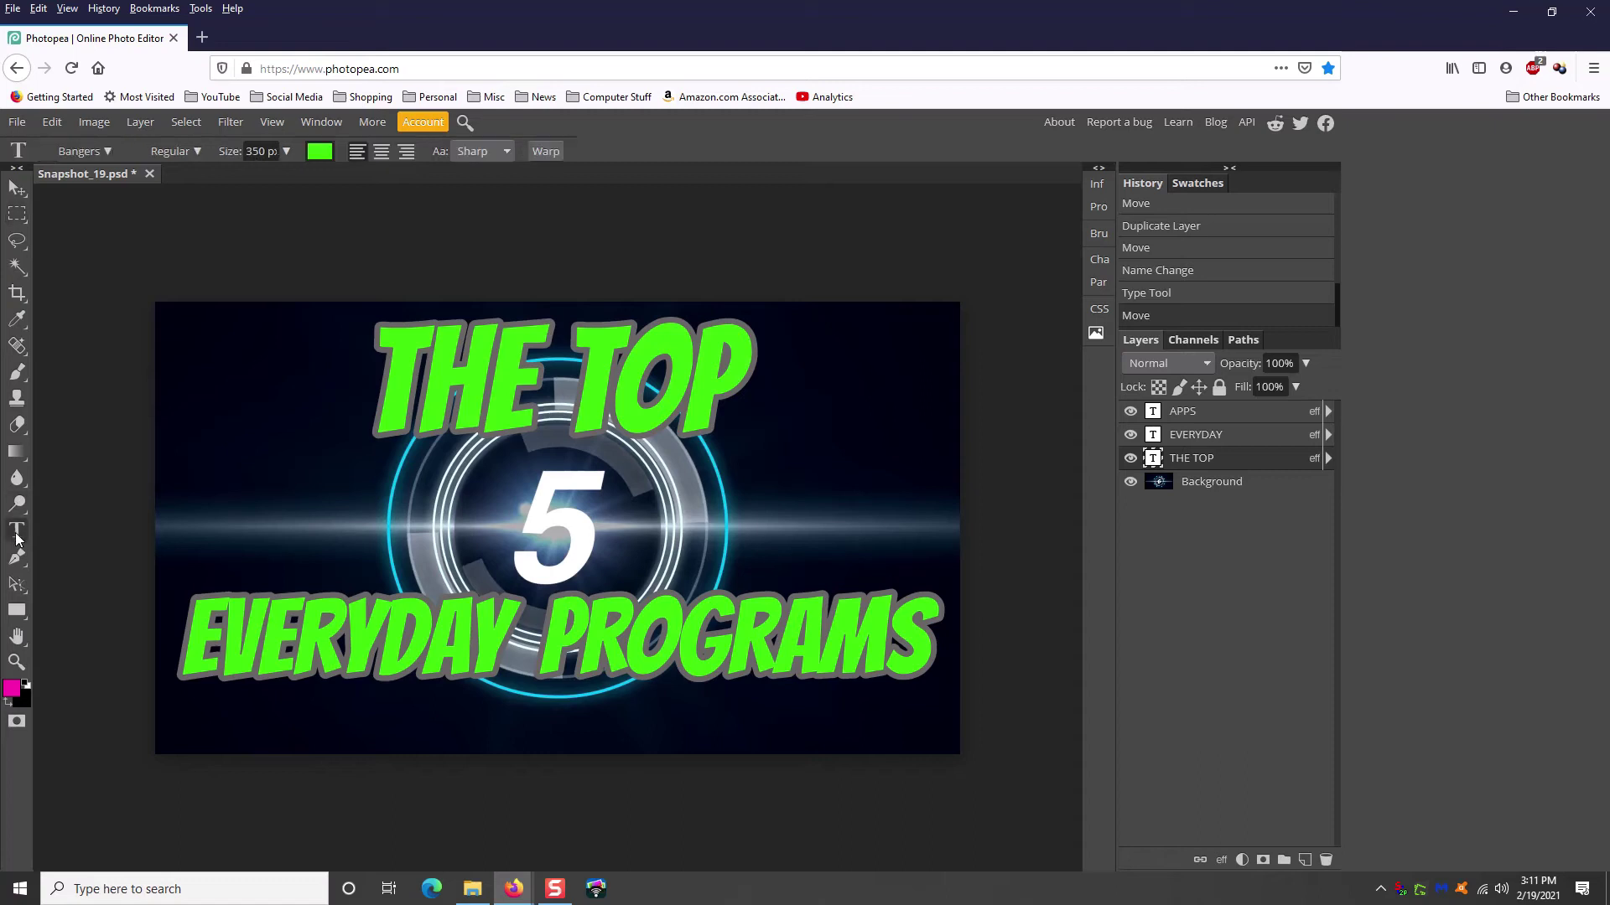
{"action": "left_click", "coordinate": [380, 383]}
{"action": "left_click_drag", "start_coordinate": [399, 381], "coordinate": [551, 379]}
{"action": "type", "text": "MY"}
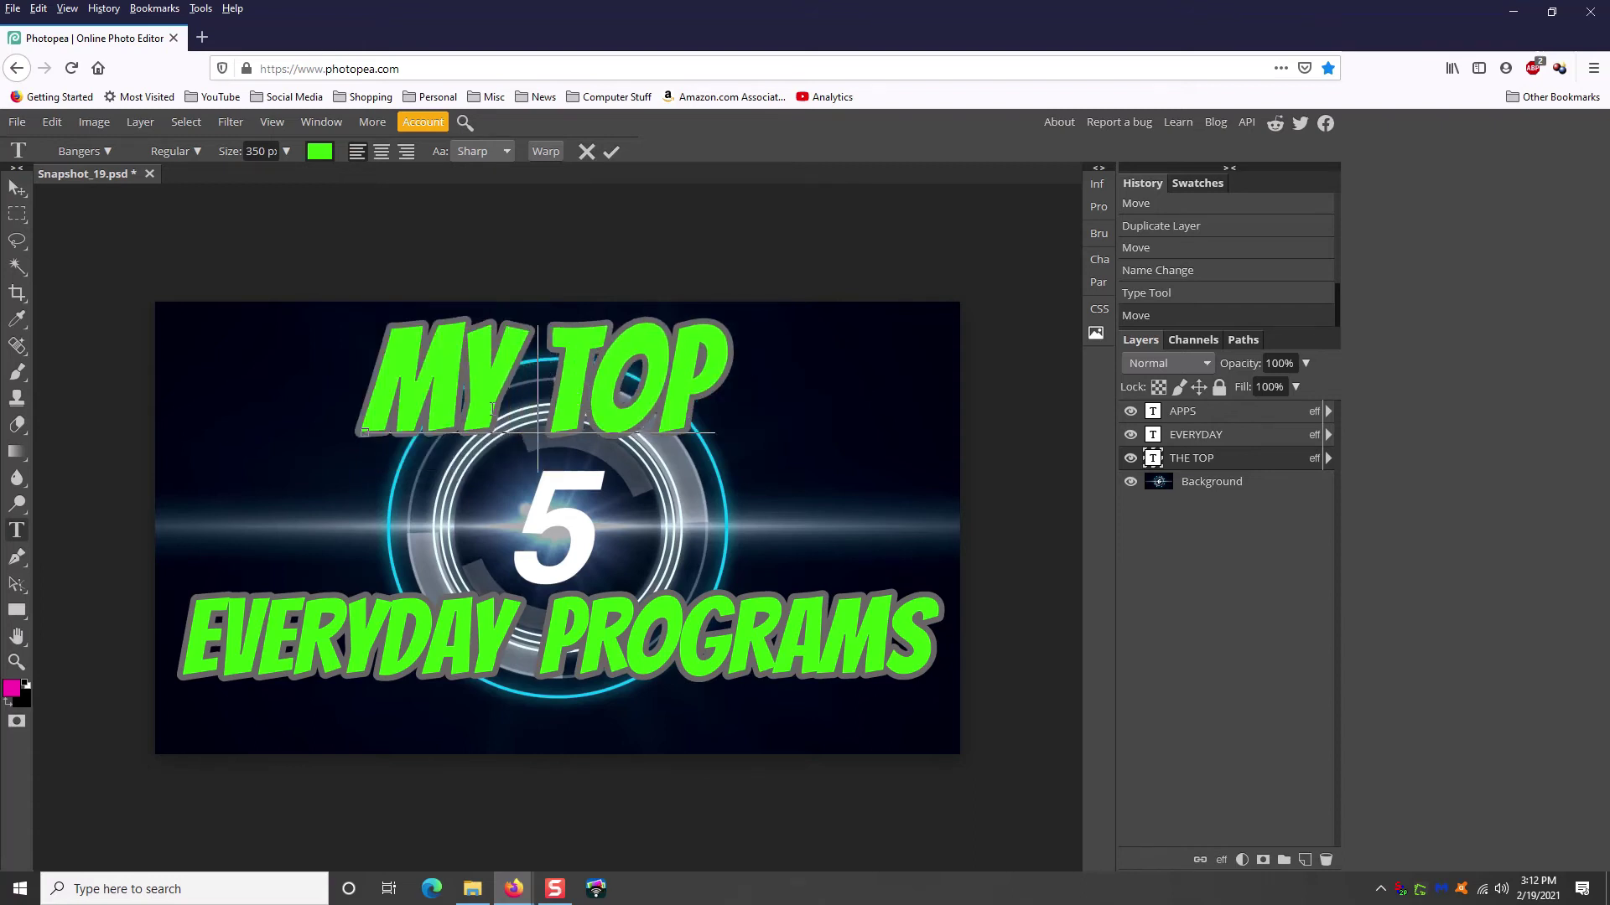
{"action": "left_click", "coordinate": [27, 194]}
{"action": "left_click_drag", "start_coordinate": [645, 396], "coordinate": [660, 411]}
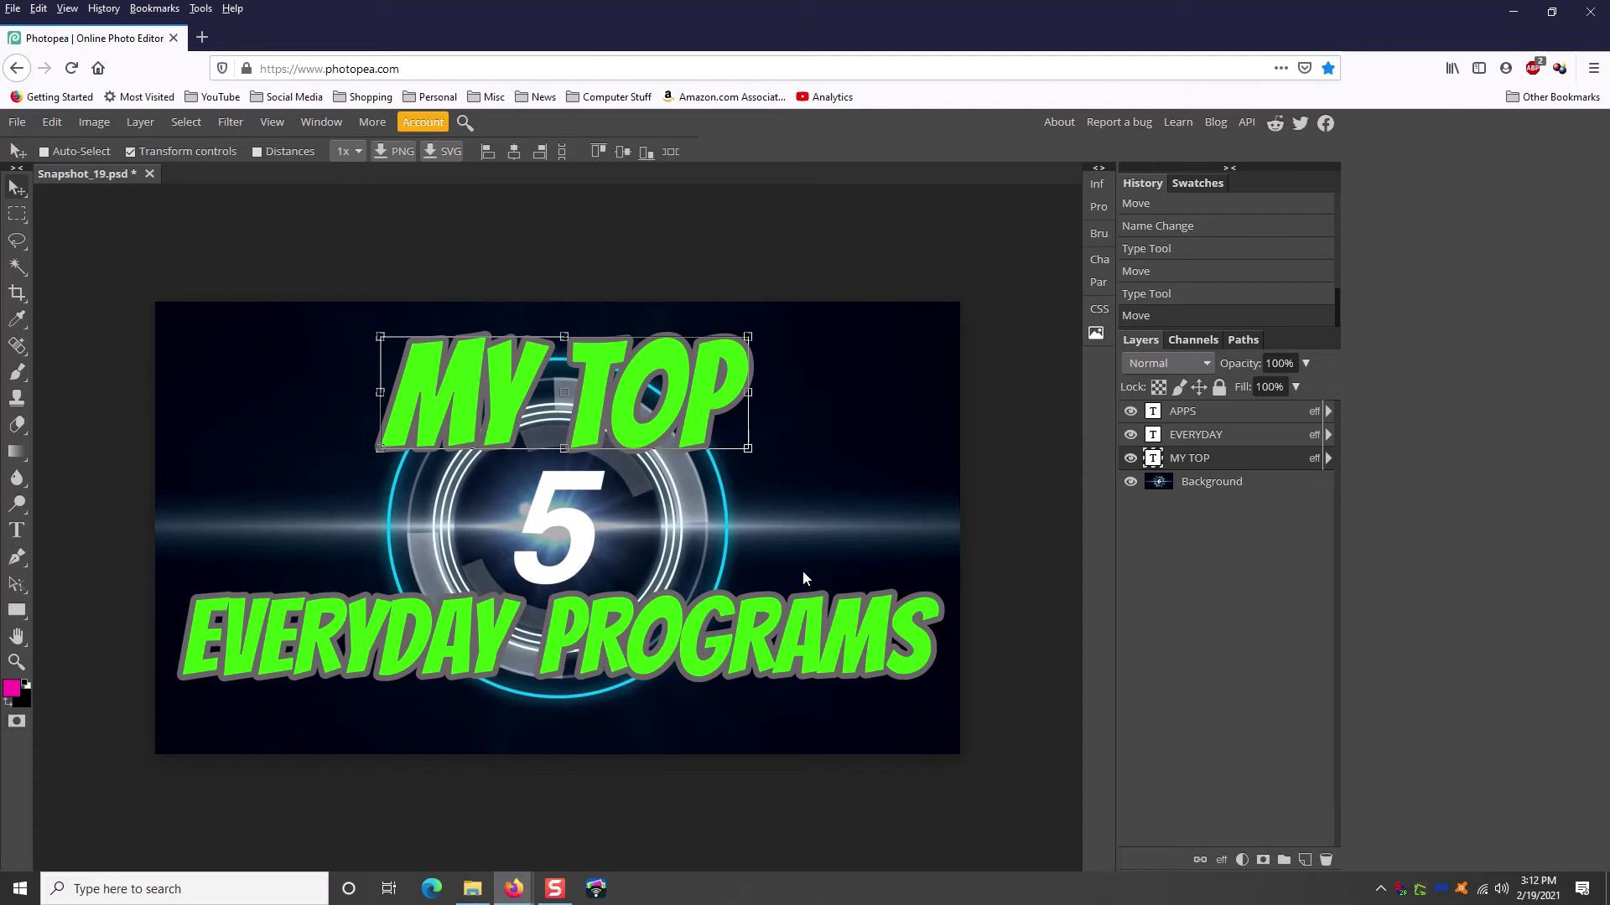
Move the "EVERYDAY" text down toward the lower edge of the image, farther below the number 5
{"action": "left_click", "coordinate": [1171, 436]}
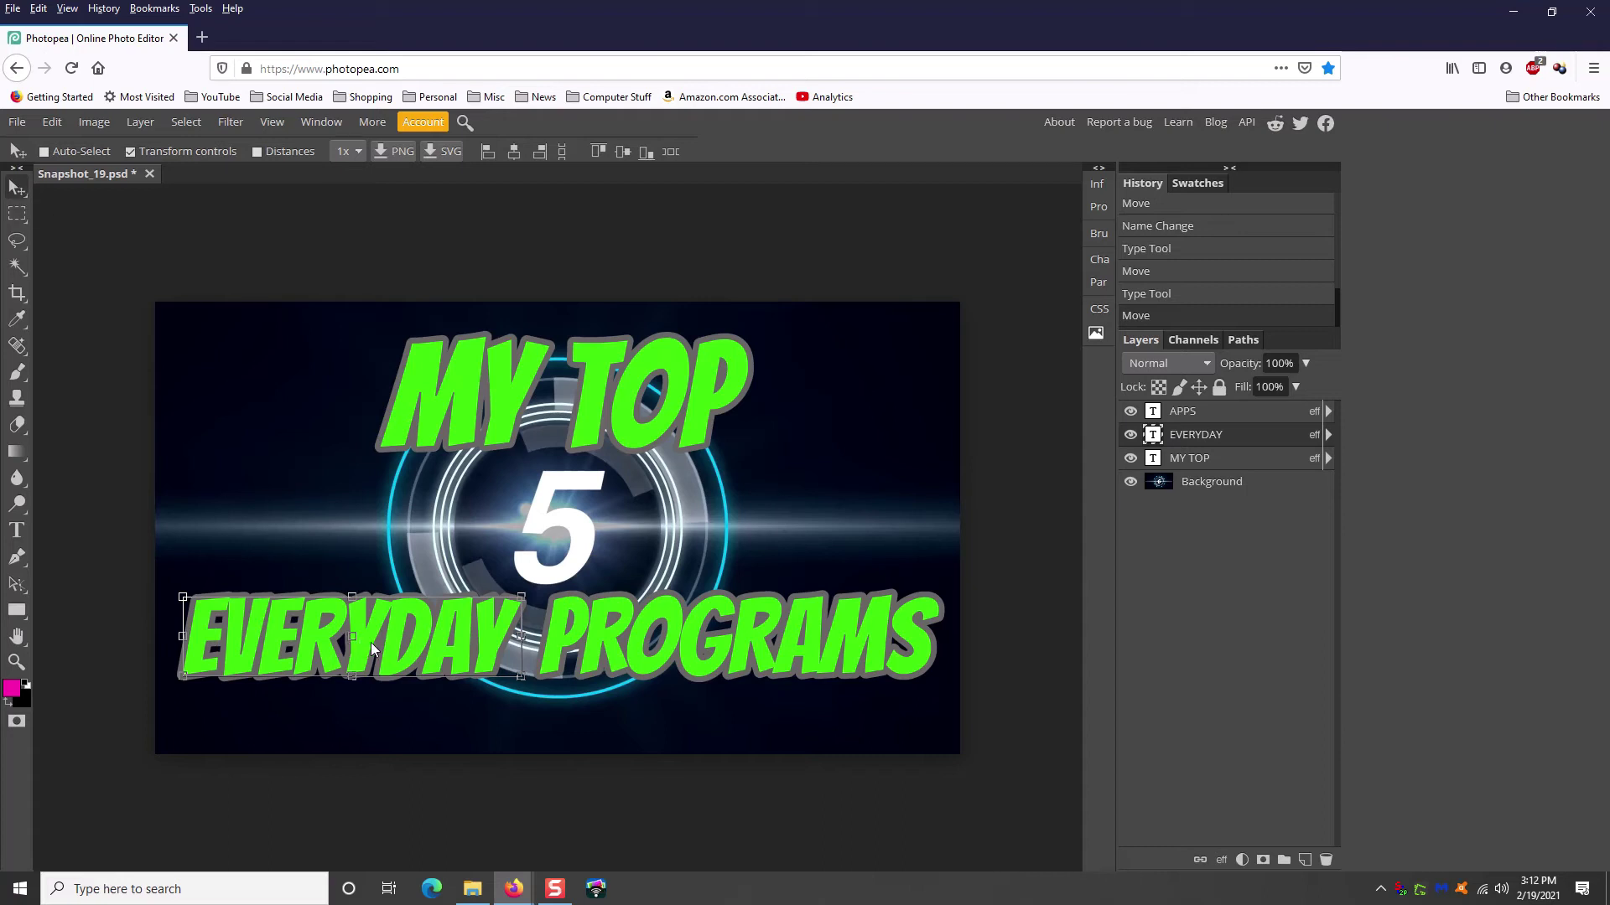
{"action": "left_click_drag", "start_coordinate": [389, 652], "coordinate": [387, 695]}
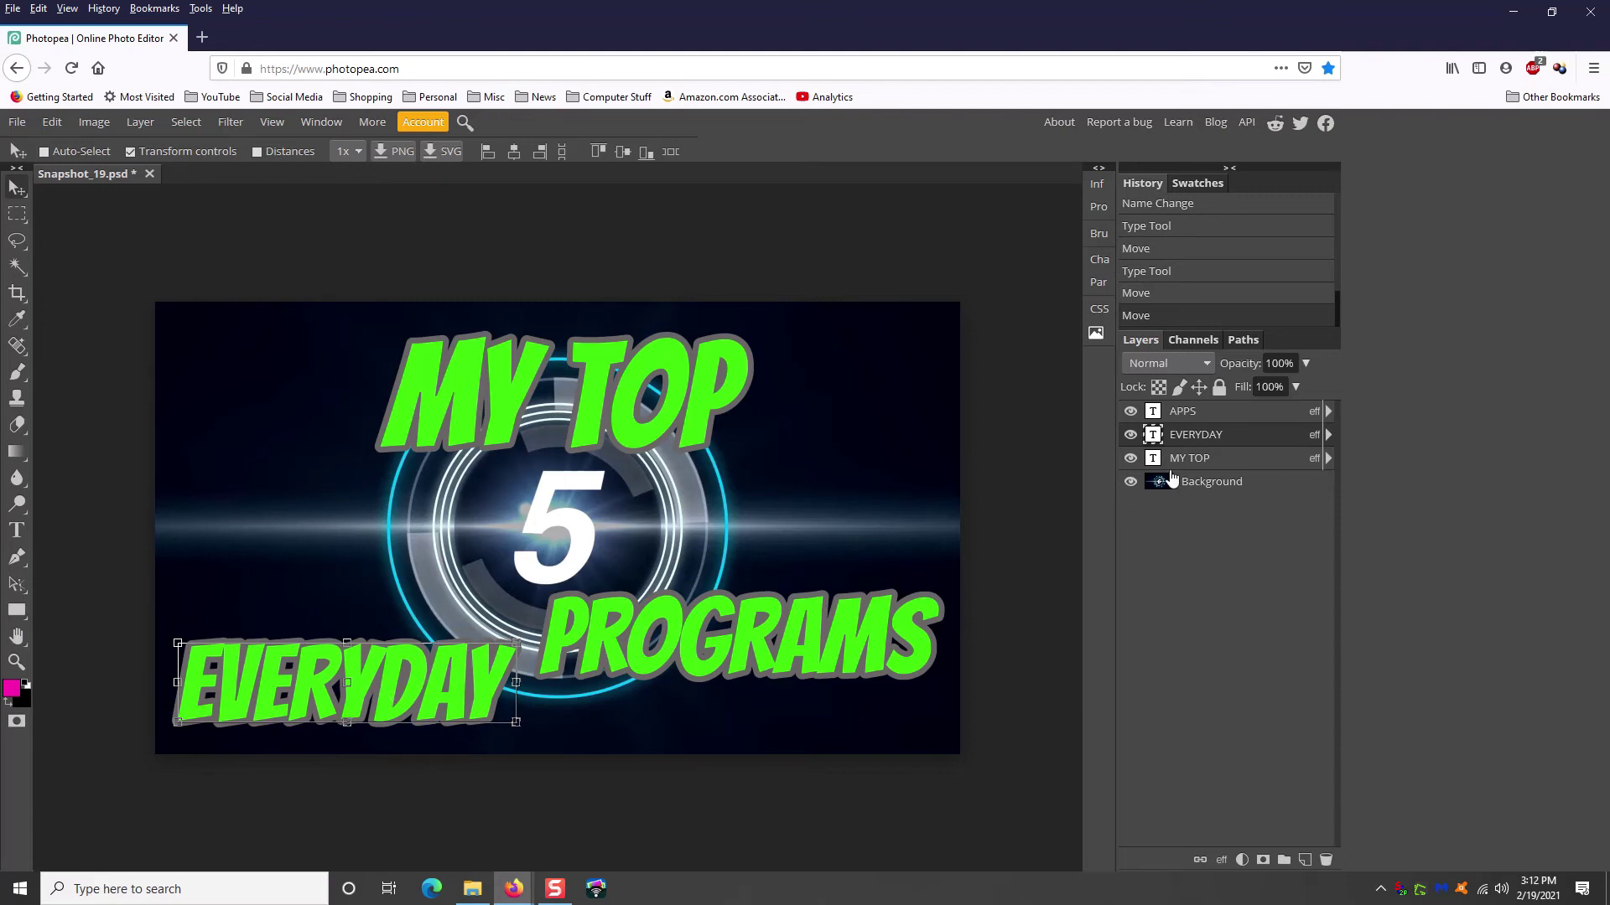
Rename the "APPS" layer "PROGRAMS" and move its text down, level with "EVERYDAY"
{"action": "left_click", "coordinate": [1187, 412]}
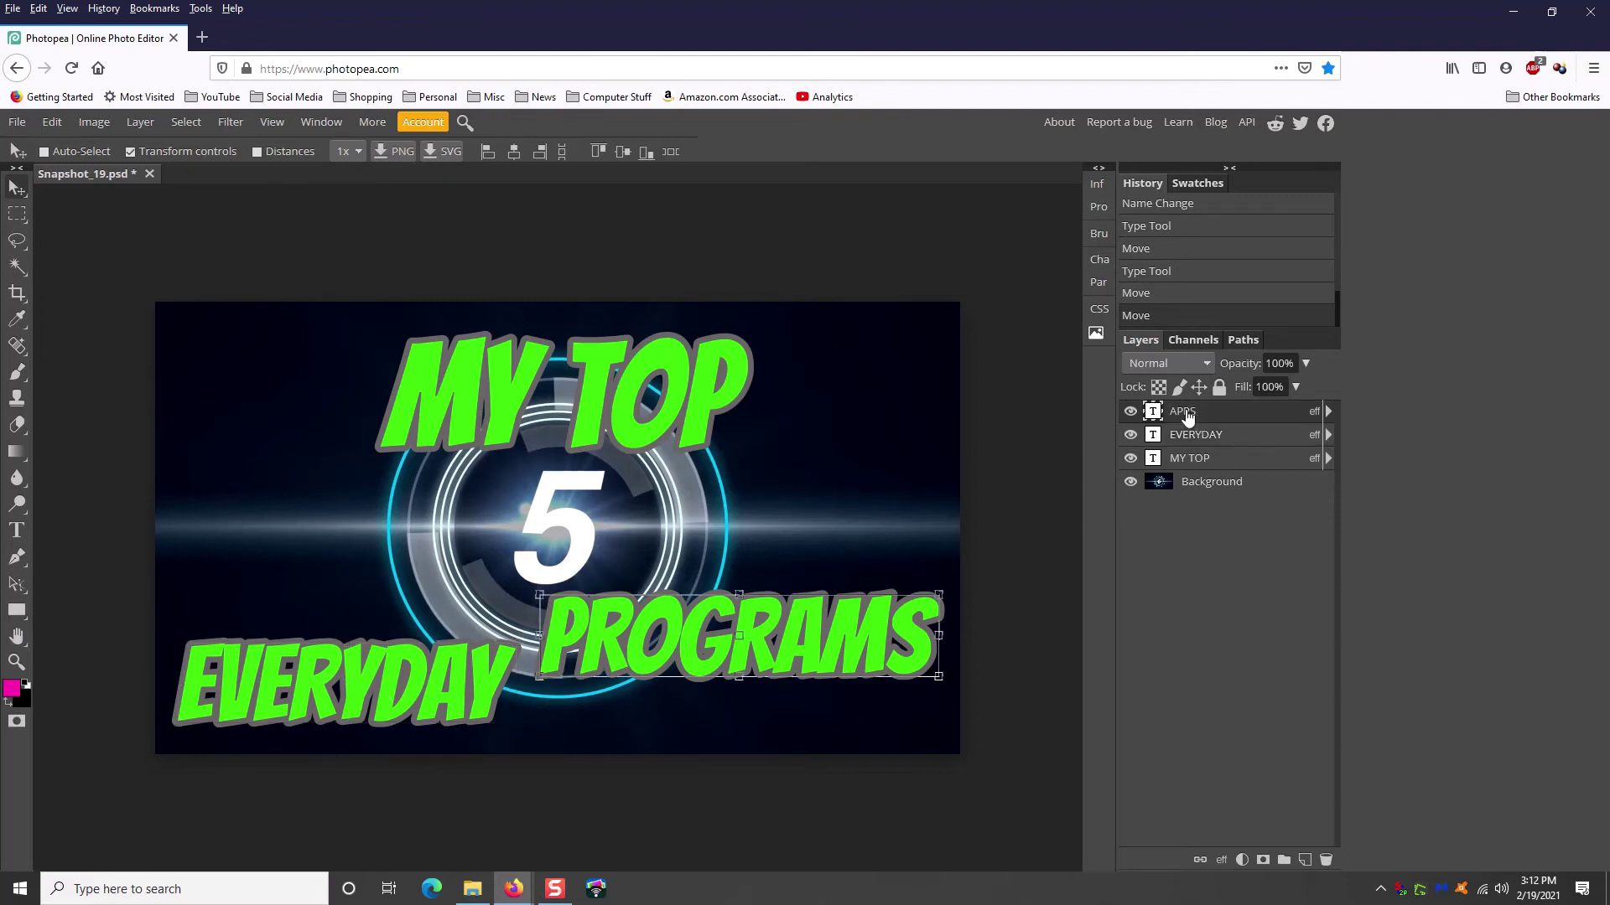
{"action": "double_click", "coordinate": [1189, 412]}
{"action": "type", "text": "PROGRAMS"}
{"action": "key", "text": "Return"}
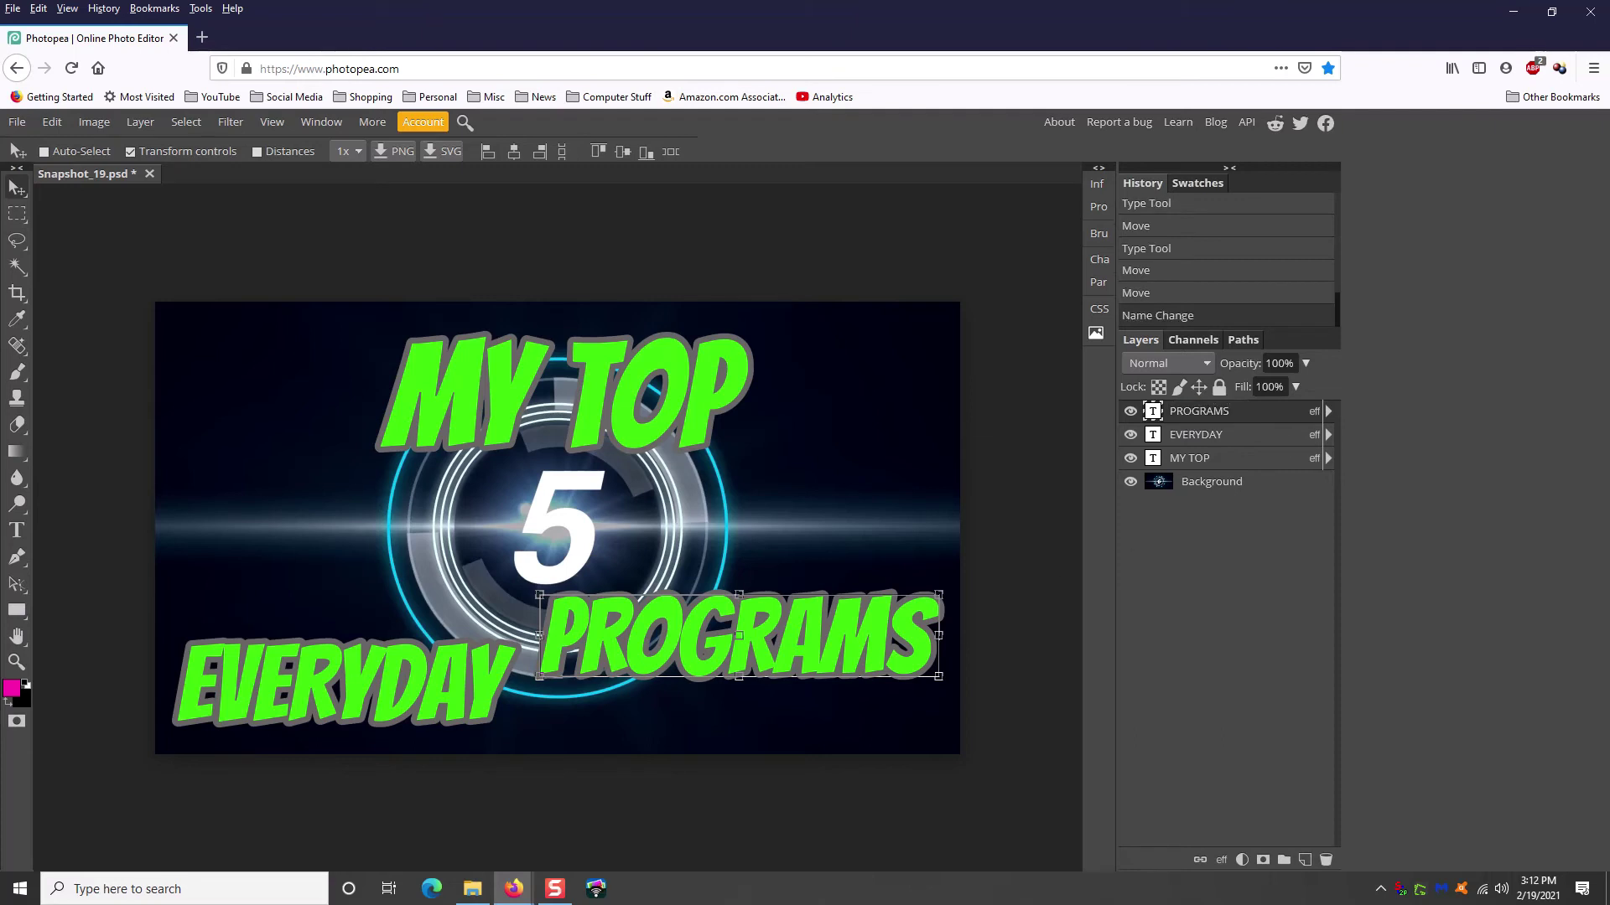
{"action": "left_click_drag", "start_coordinate": [806, 641], "coordinate": [803, 689]}
{"action": "left_click", "coordinate": [18, 215]}
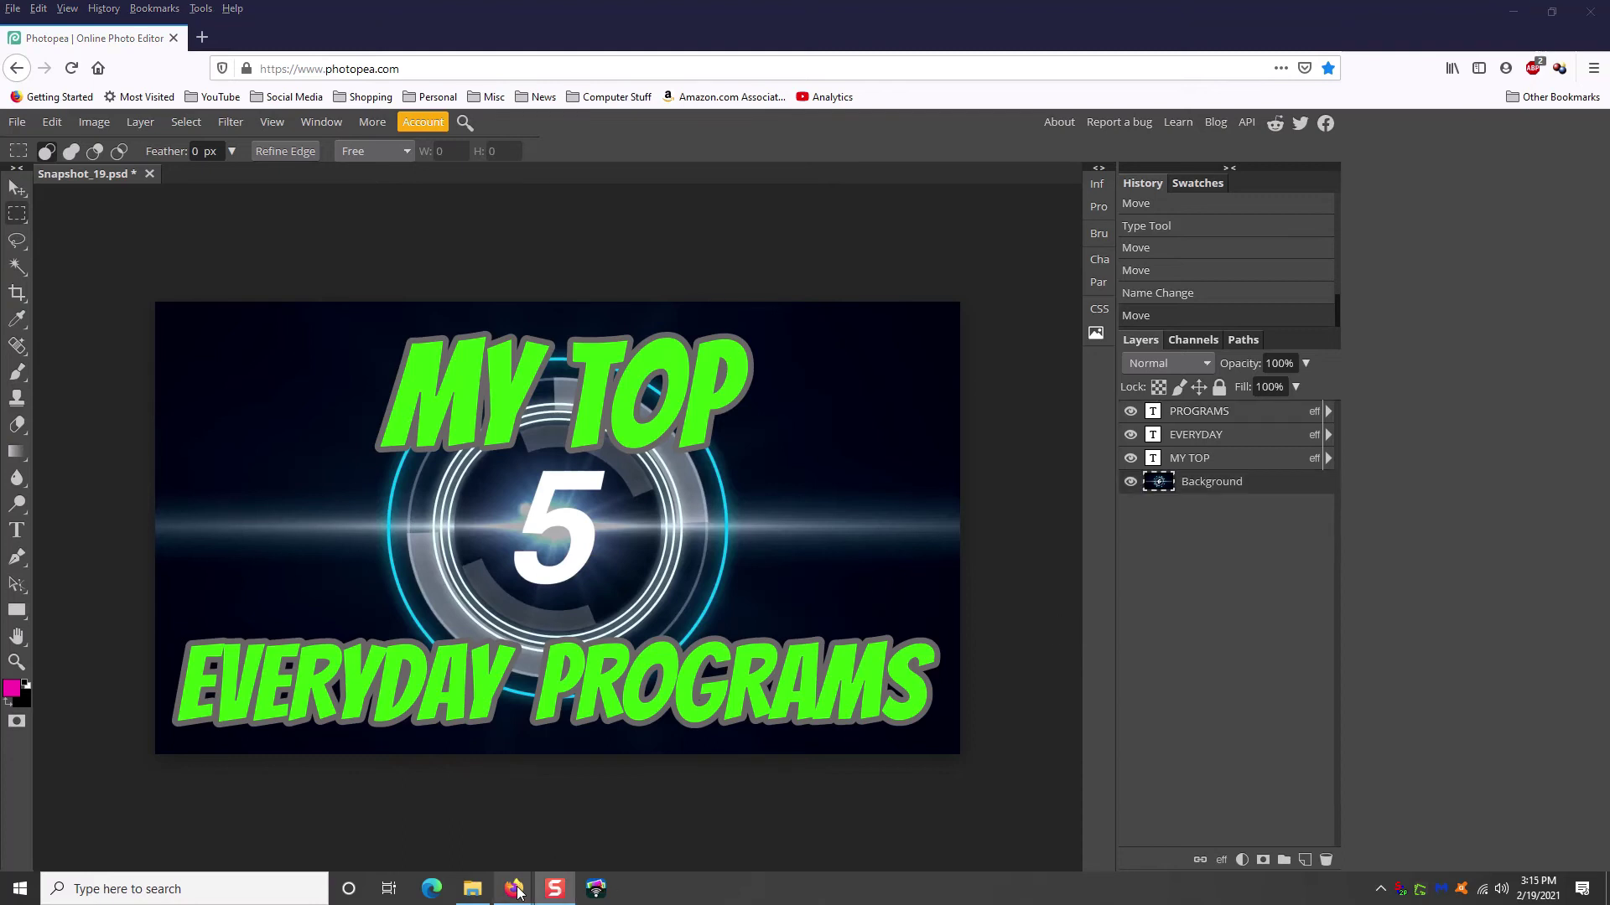
Open a new browser window at Google and search for "smiling girl transparent"
{"action": "right_click", "coordinate": [514, 889]}
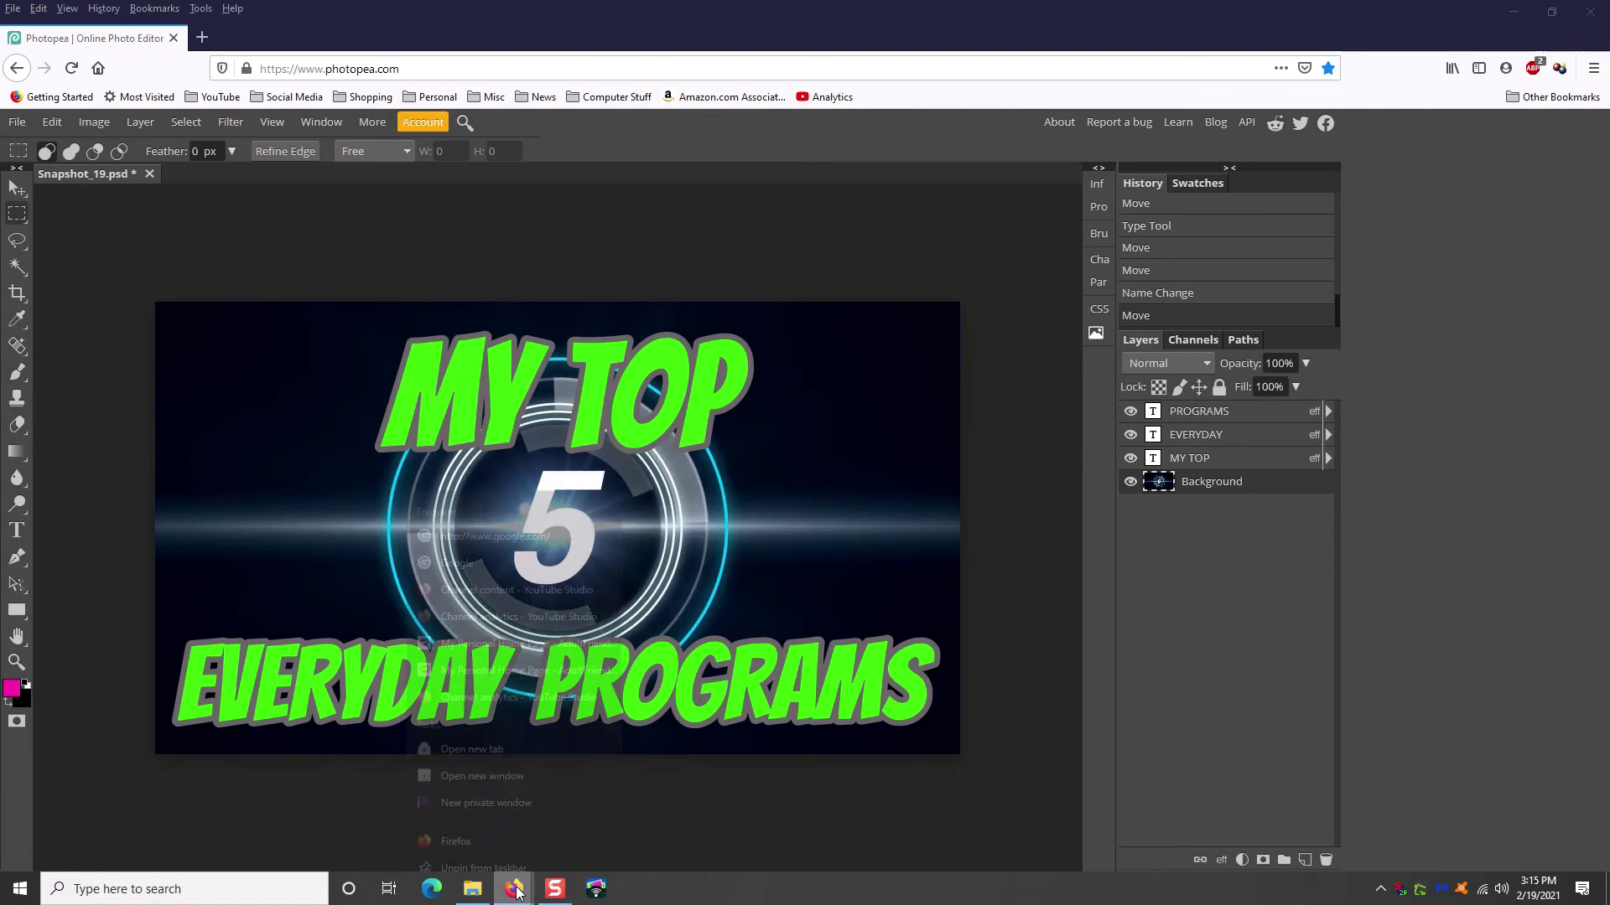
{"action": "left_click", "coordinate": [595, 665]}
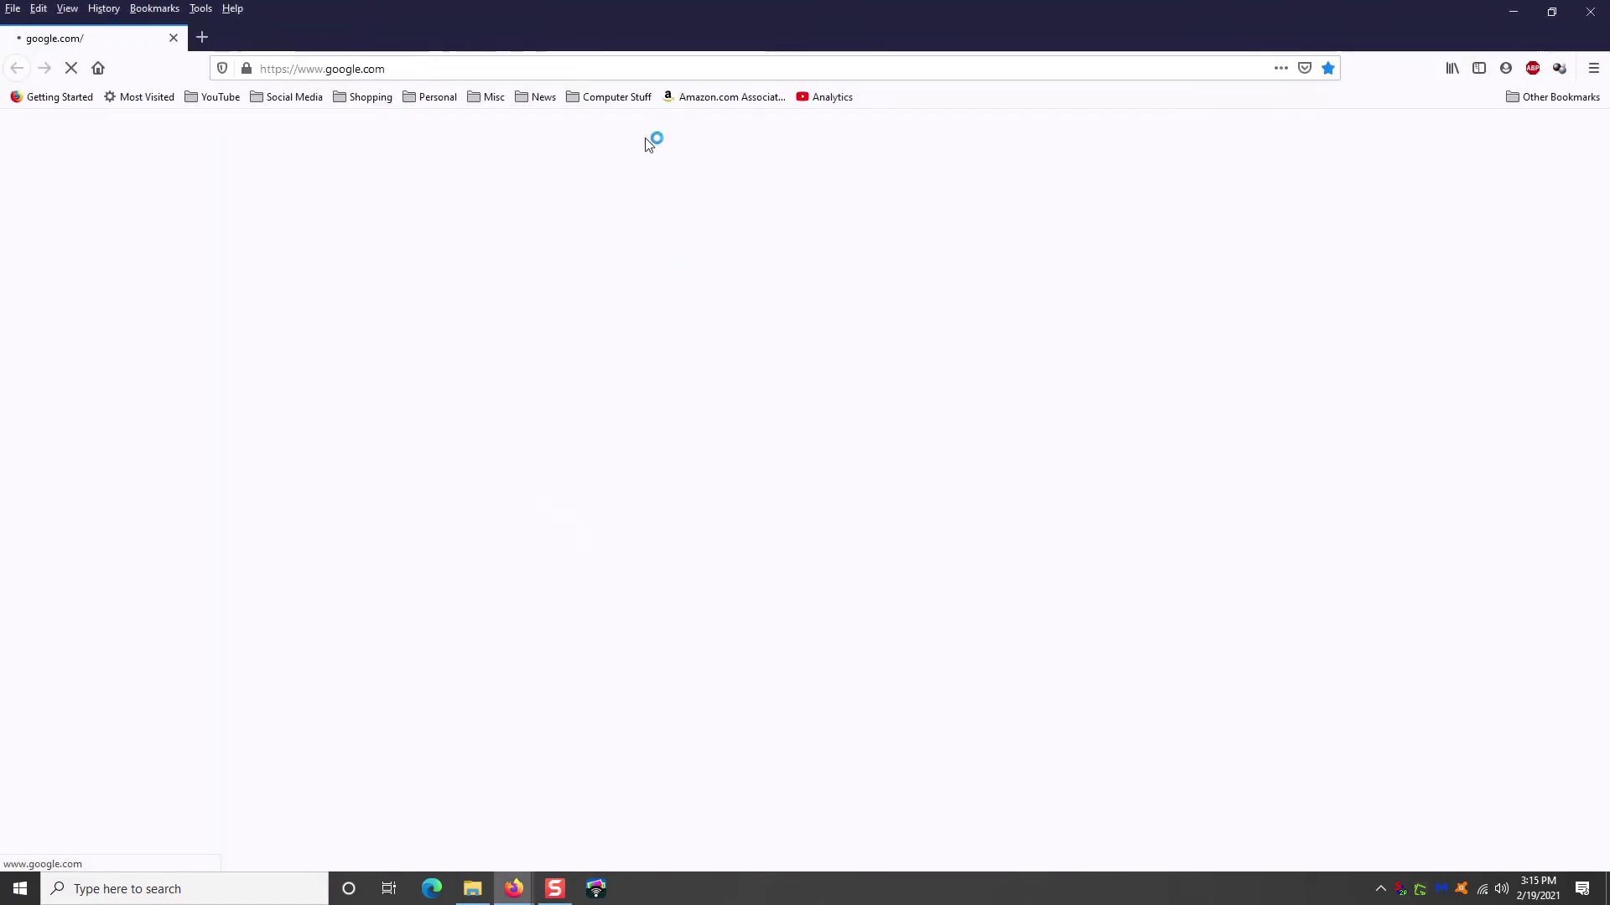
{"action": "left_click", "coordinate": [655, 74]}
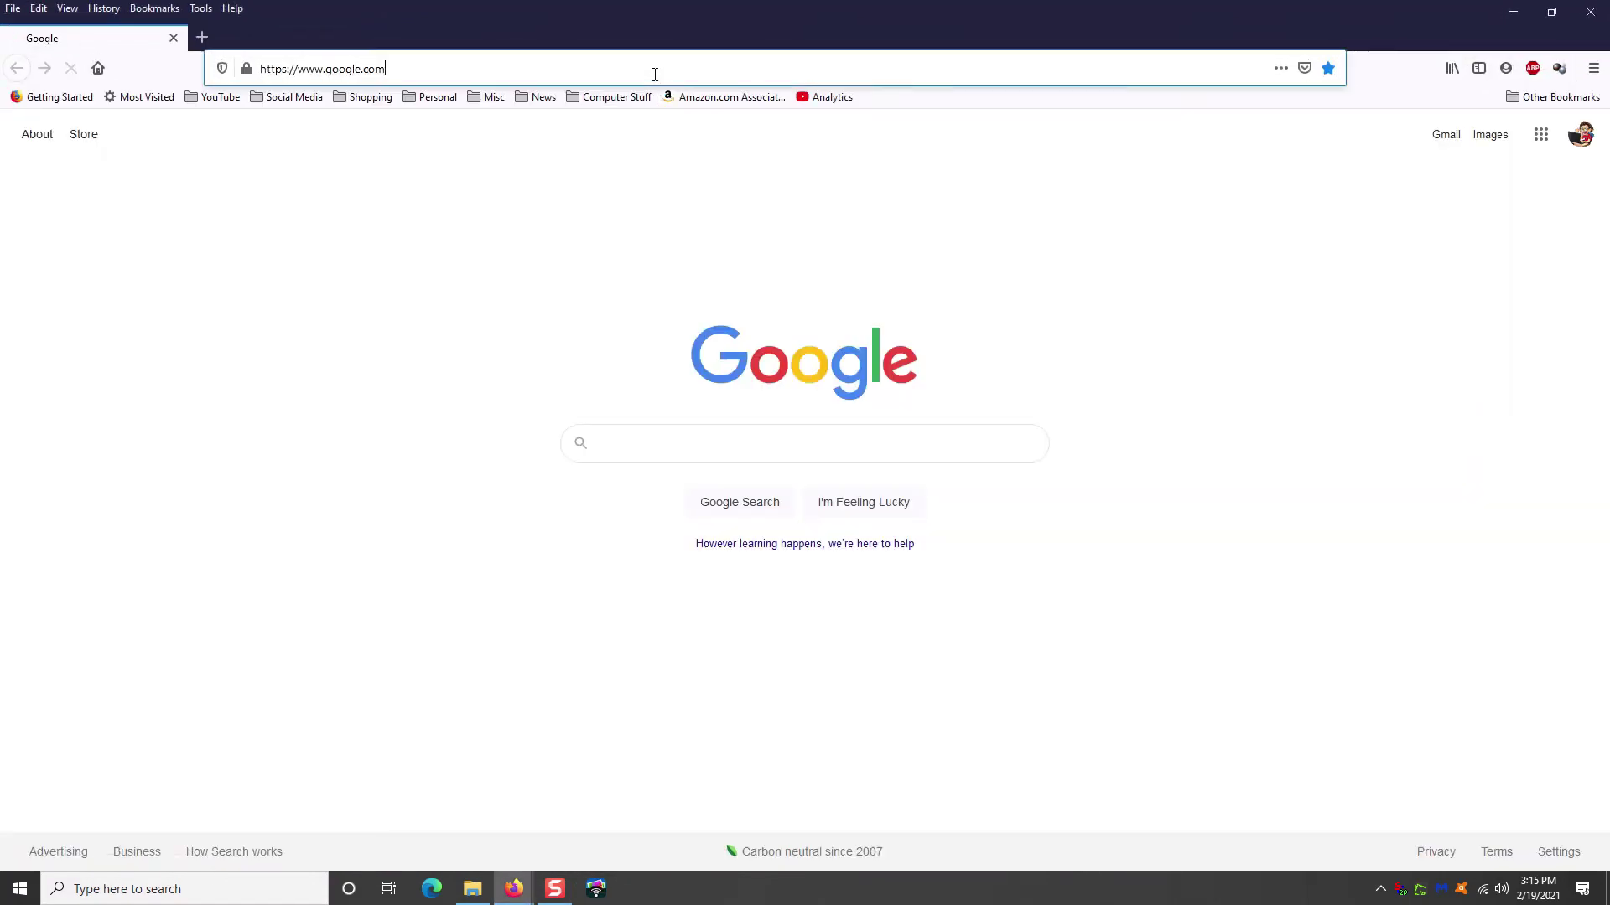
{"action": "key", "text": "ctrl+a"}
{"action": "type", "text": "smiling girl"}
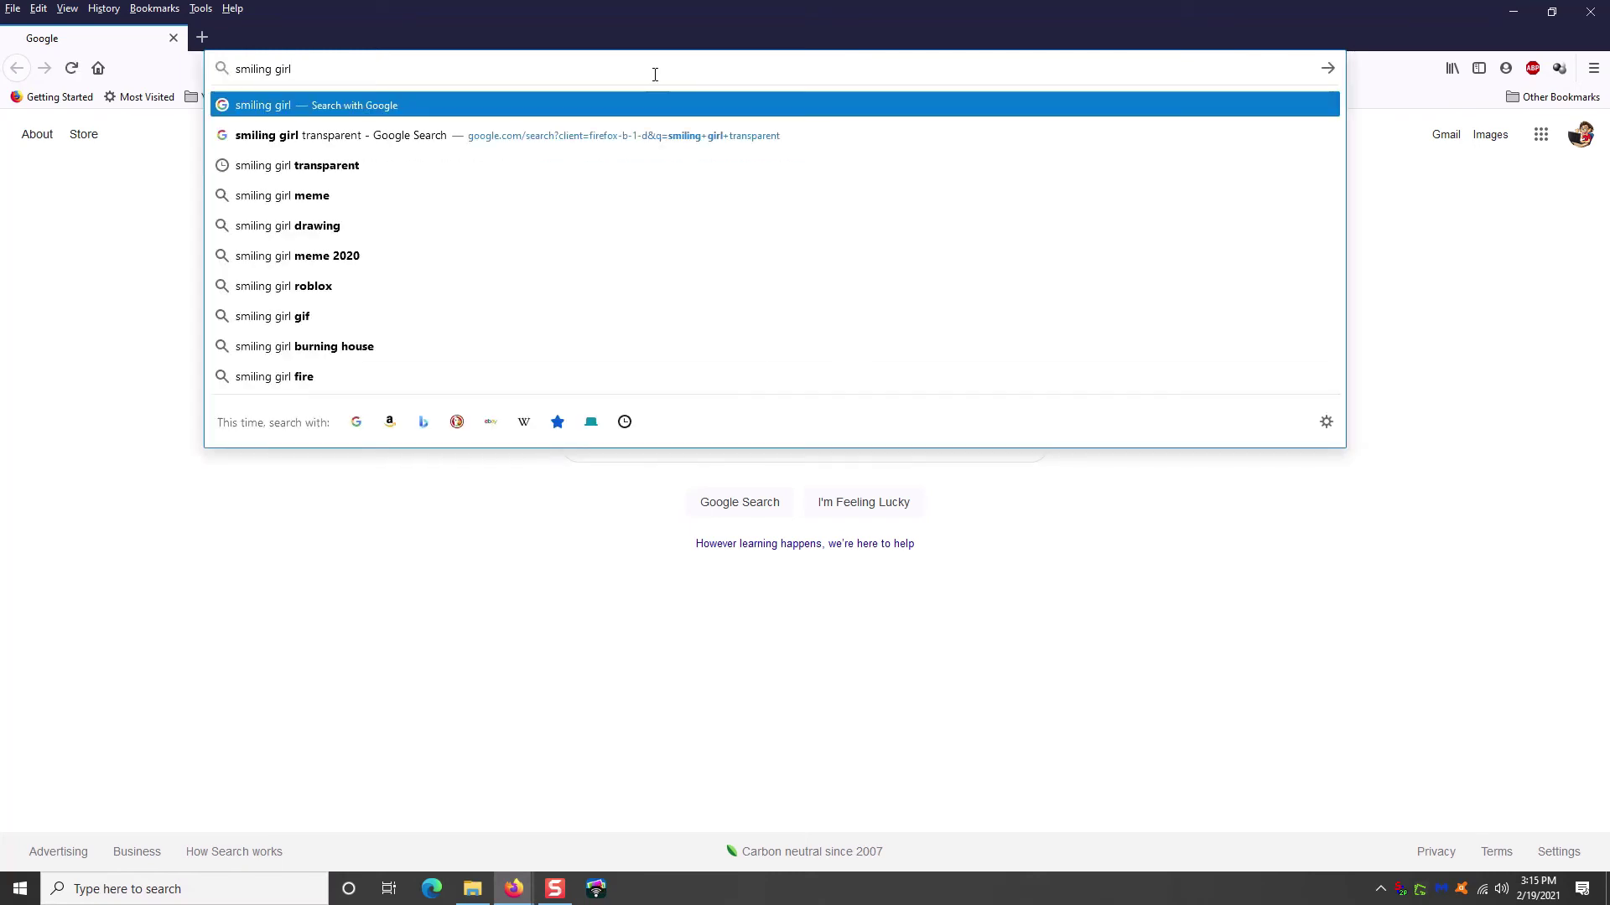
{"action": "type", "text": " tran"}
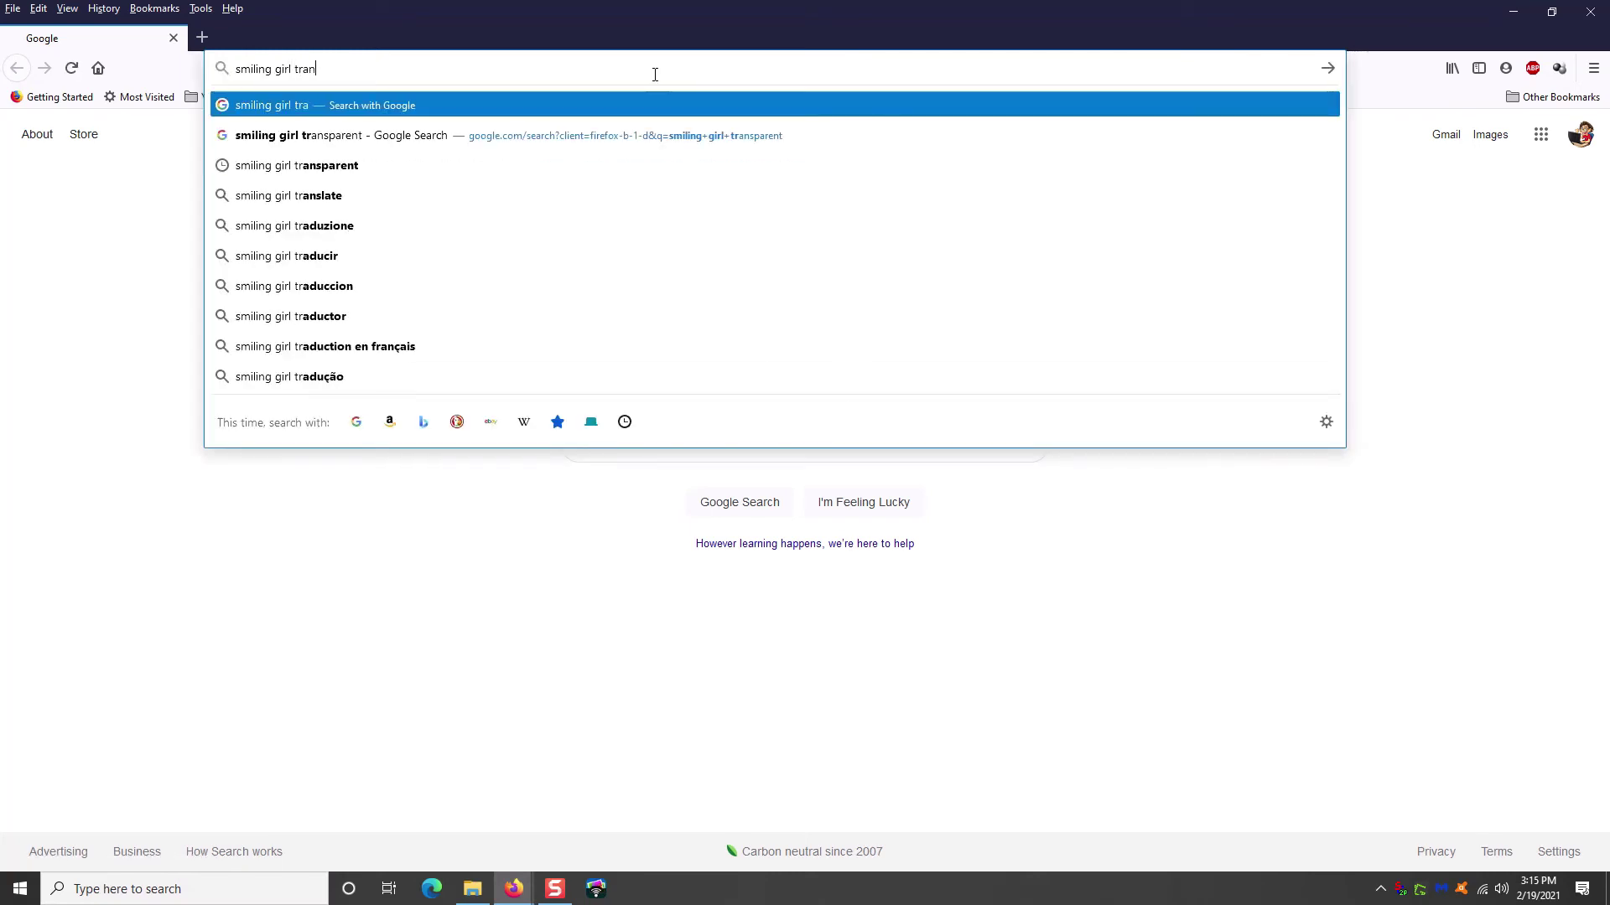
{"action": "type", "text": "sparent"}
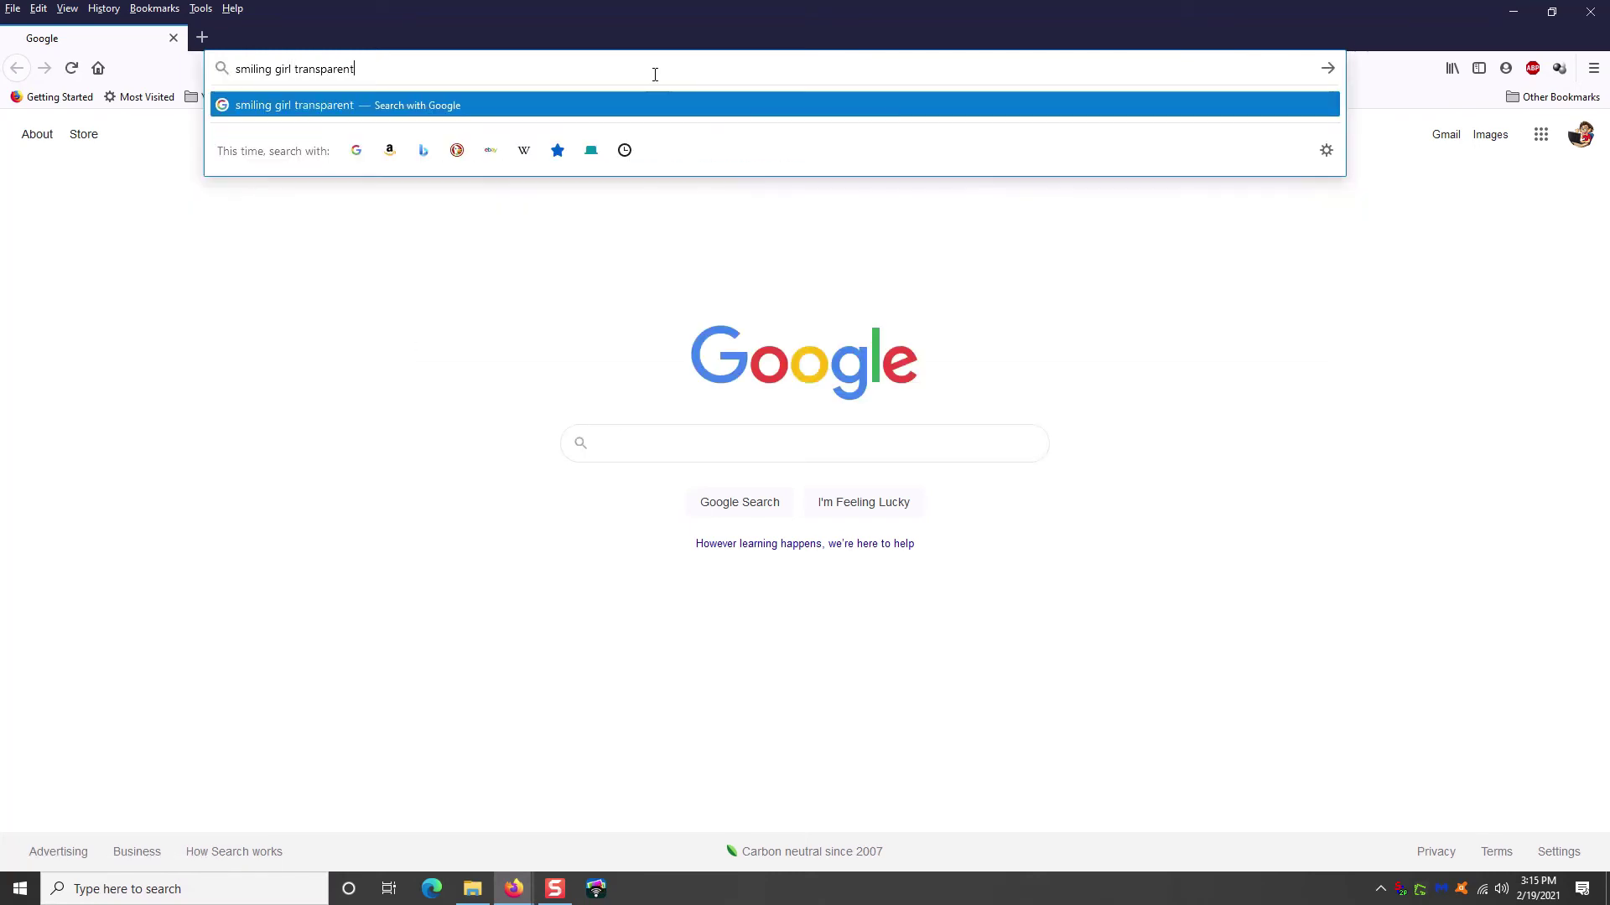
{"action": "key", "text": "Return"}
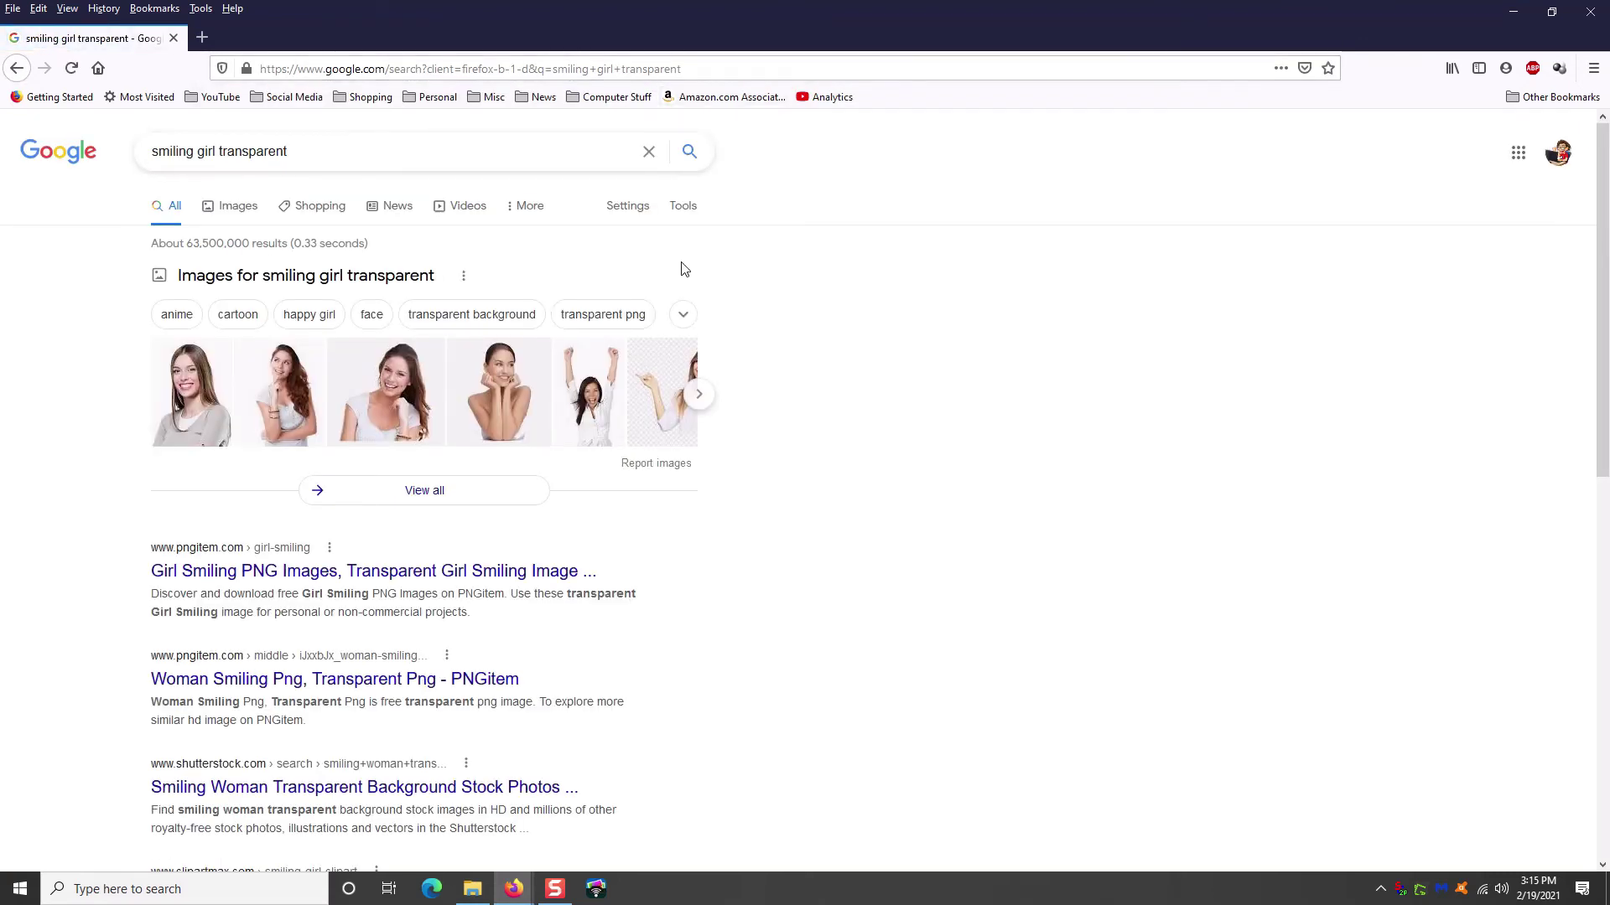
Show the image results for the search and limit them to the Large size
{"action": "left_click", "coordinate": [232, 207]}
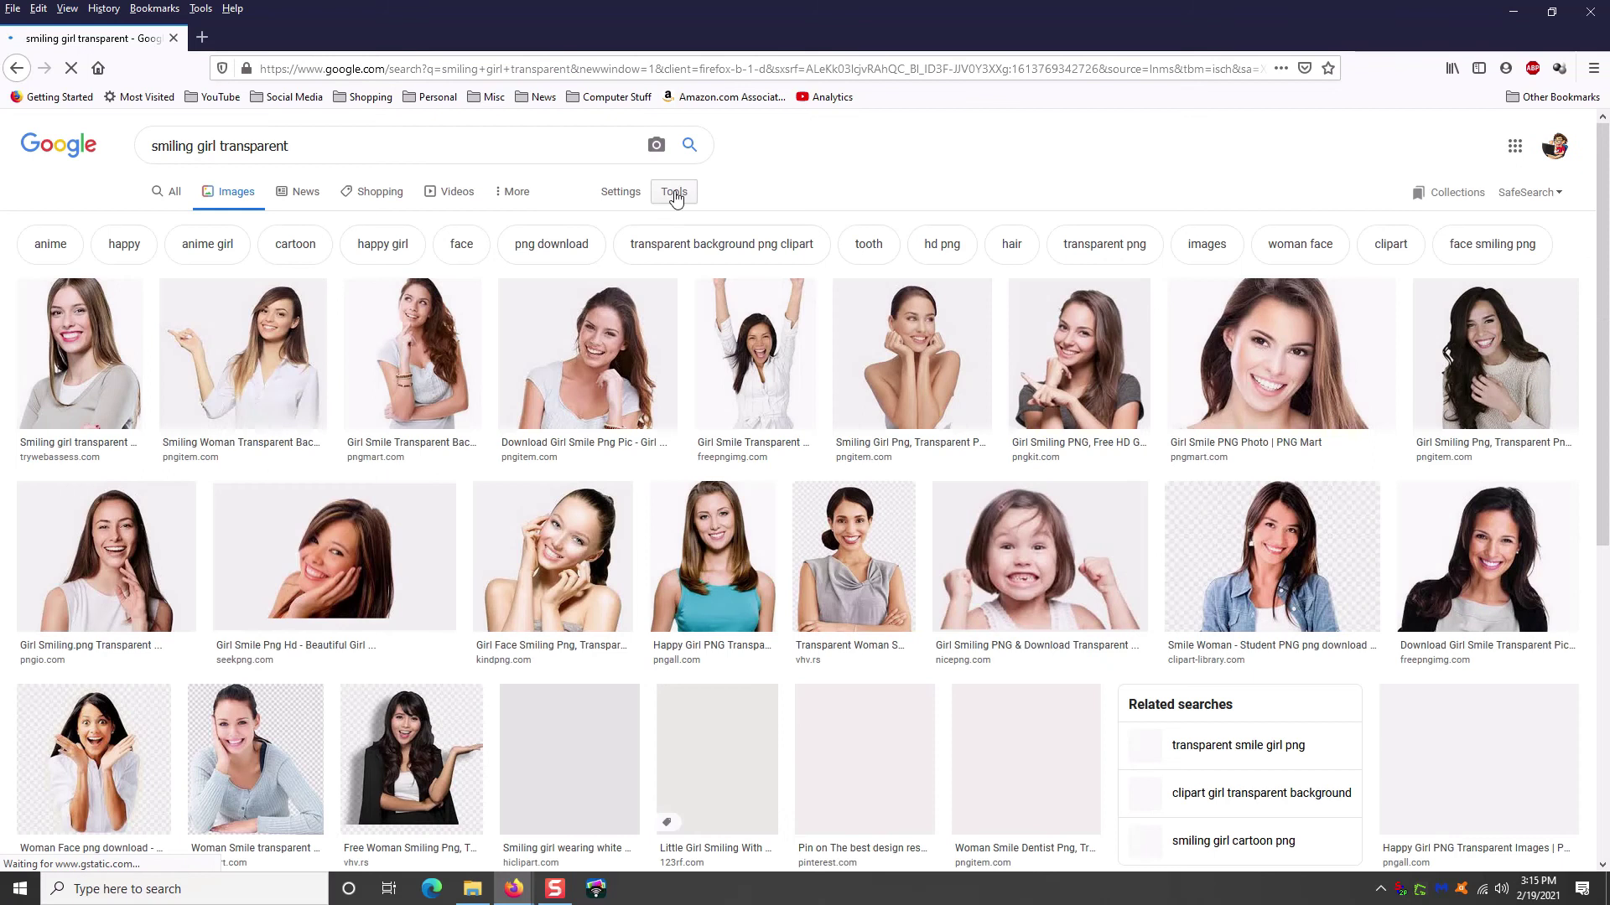
{"action": "left_click", "coordinate": [673, 191]}
{"action": "left_click", "coordinate": [153, 223]}
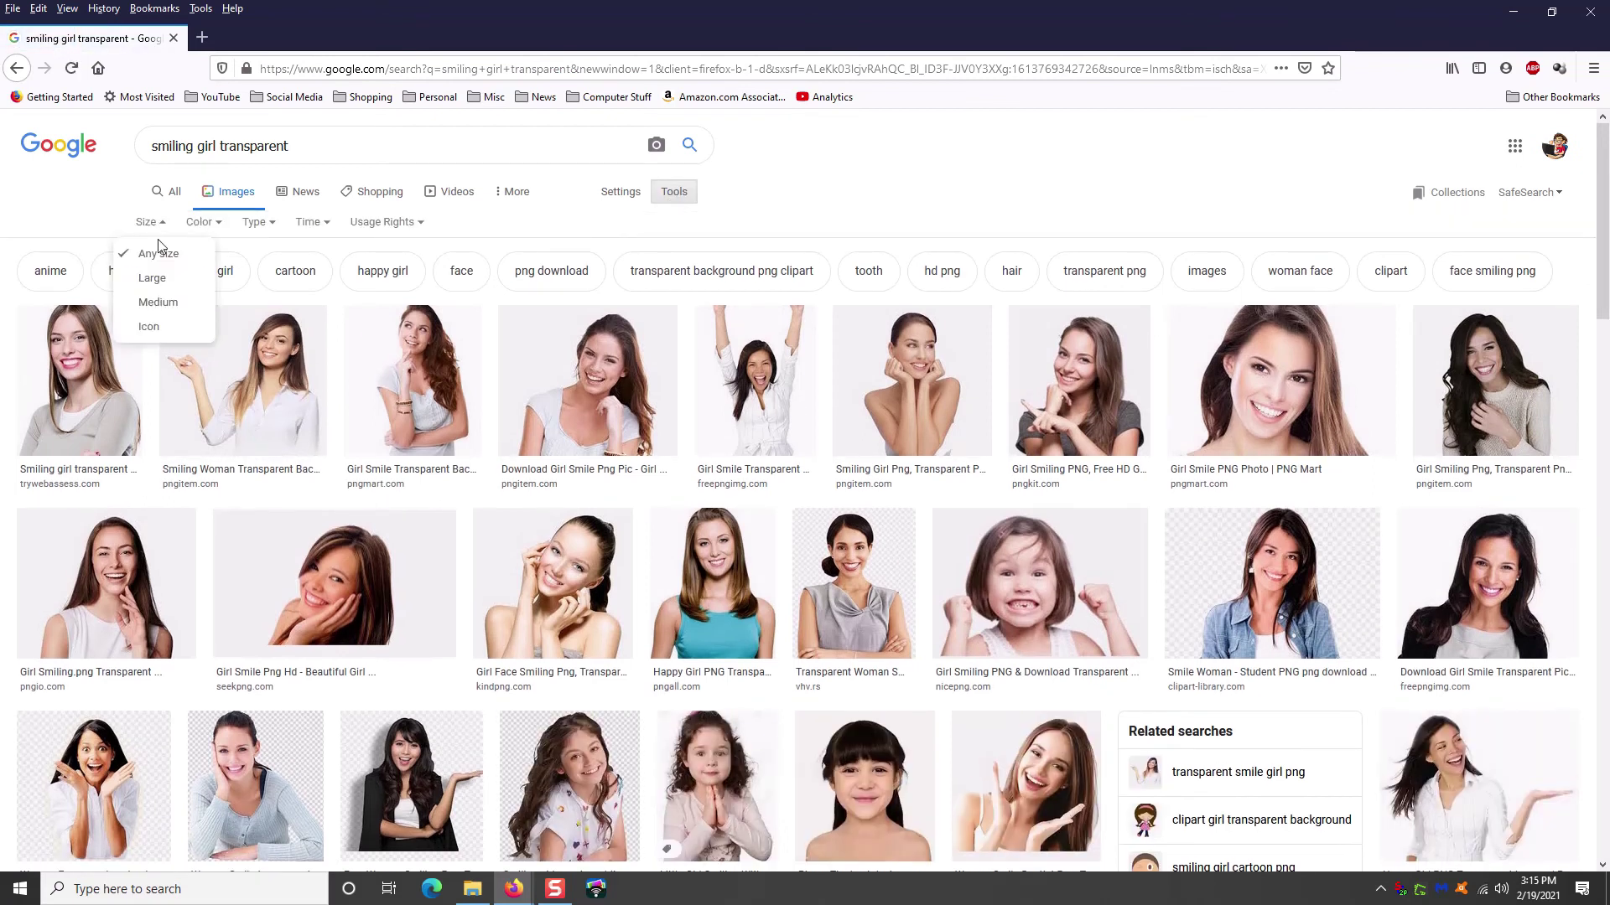
{"action": "left_click", "coordinate": [154, 281]}
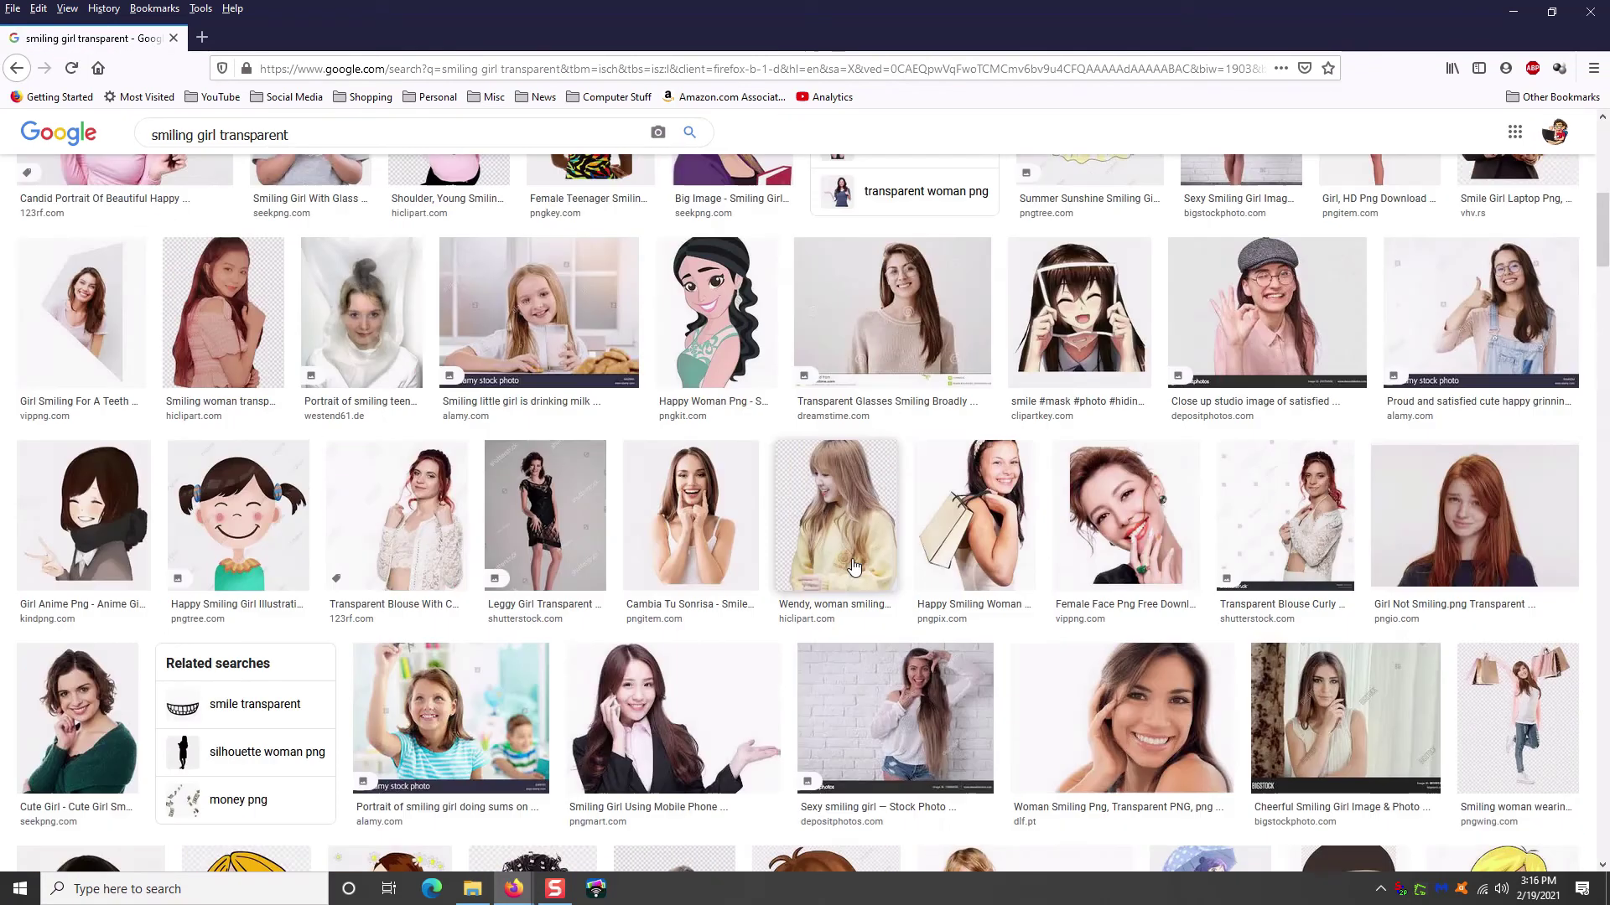
Open the "Download Girl Smile Transparent Pic" result of the dark-haired woman and go to its FreePNGImg page
{"action": "scroll", "coordinate": [853, 569], "scroll_direction": "up", "scroll_amount": 8}
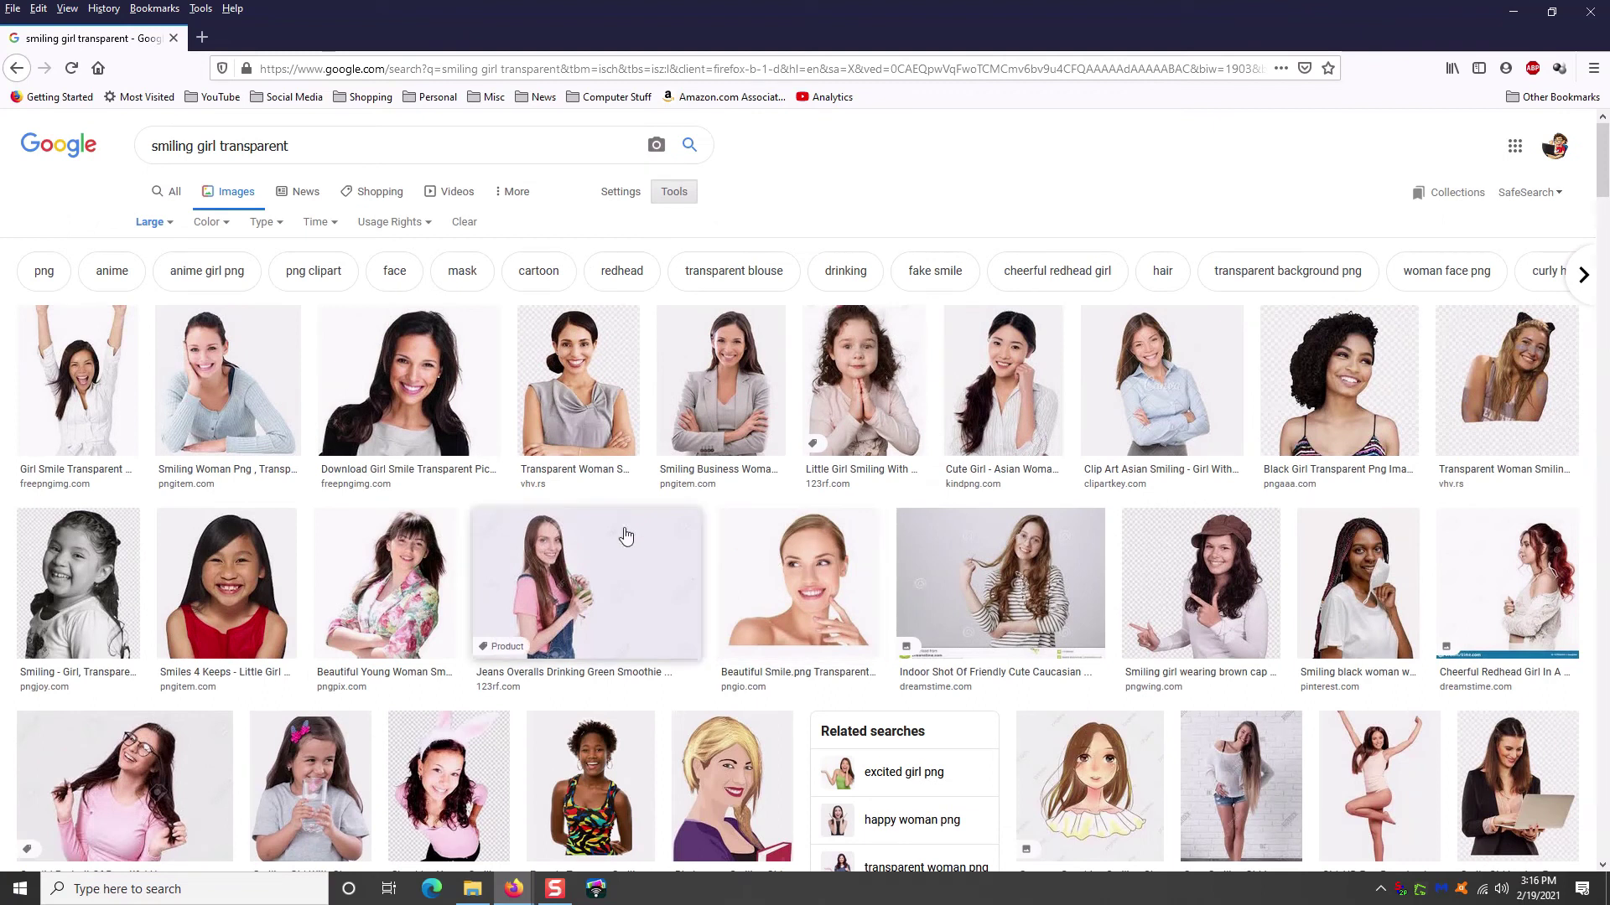
{"action": "middle_click", "coordinate": [437, 340]}
{"action": "left_click", "coordinate": [324, 44]}
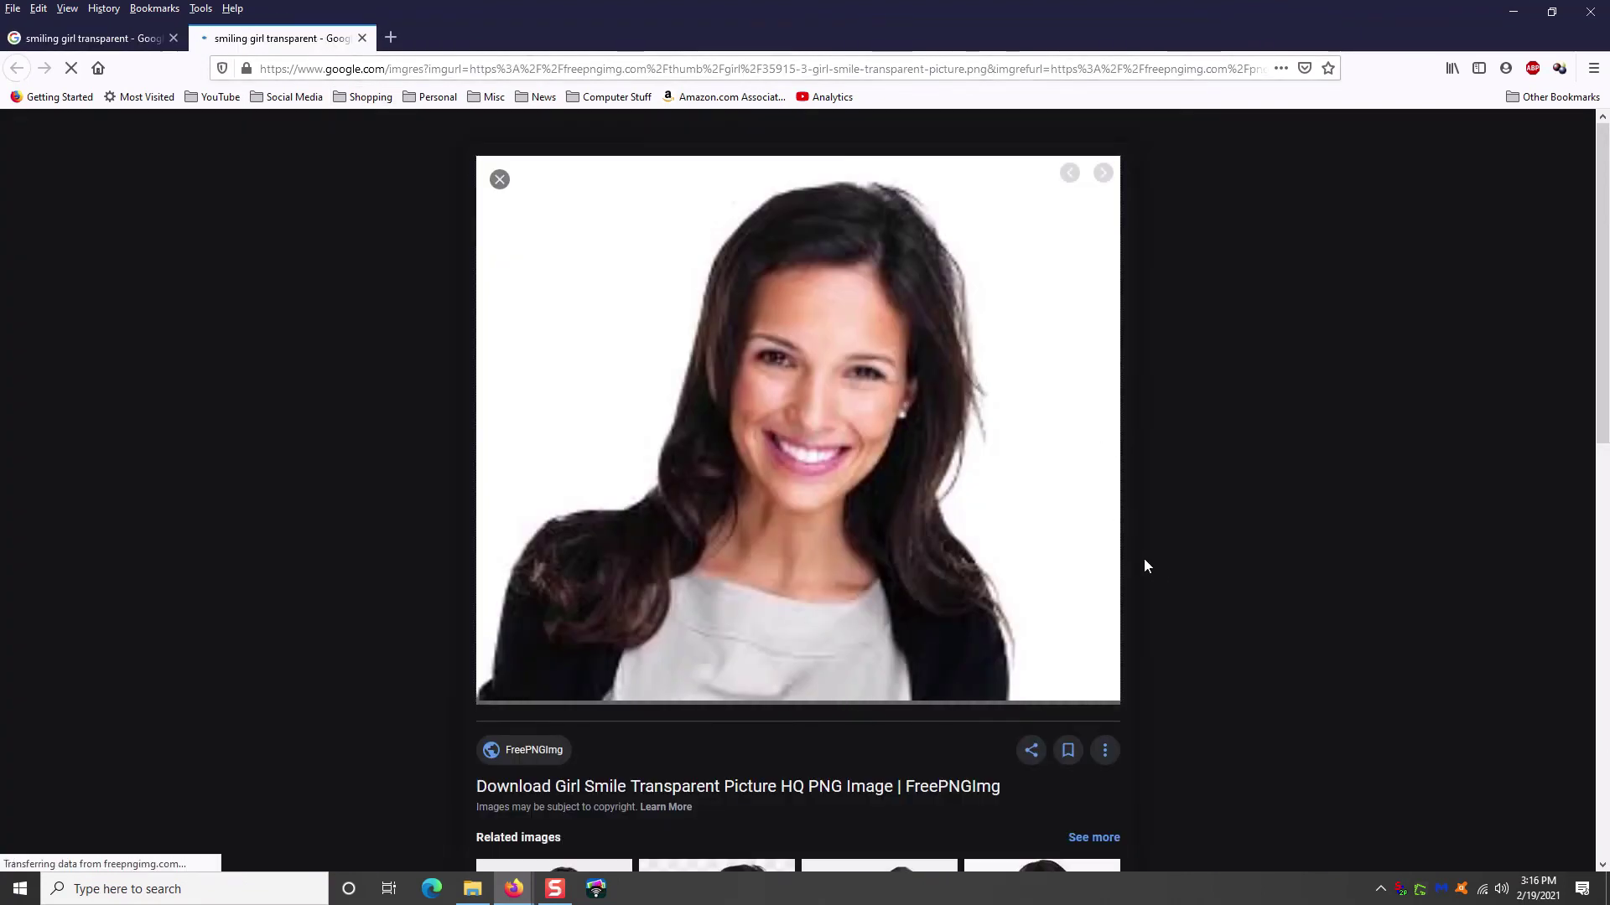
{"action": "left_click", "coordinate": [848, 788]}
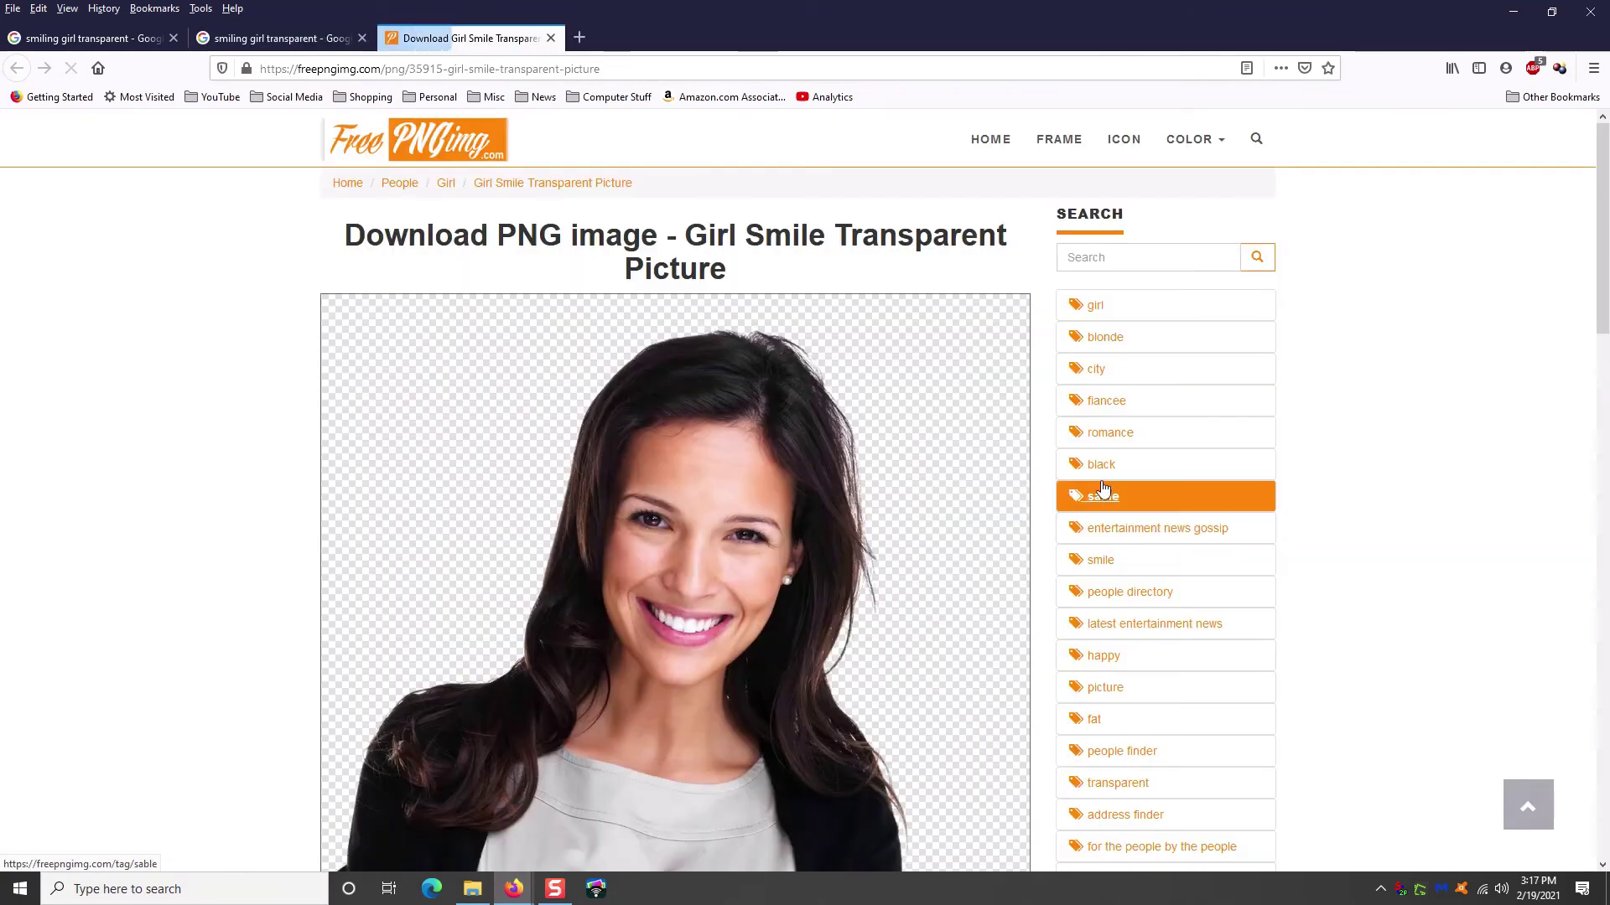
Accept the cookie notice on the FreePNGImg page and open the full-size PNG of the smiling woman
{"action": "scroll", "coordinate": [1409, 455], "scroll_direction": "down", "scroll_amount": 2}
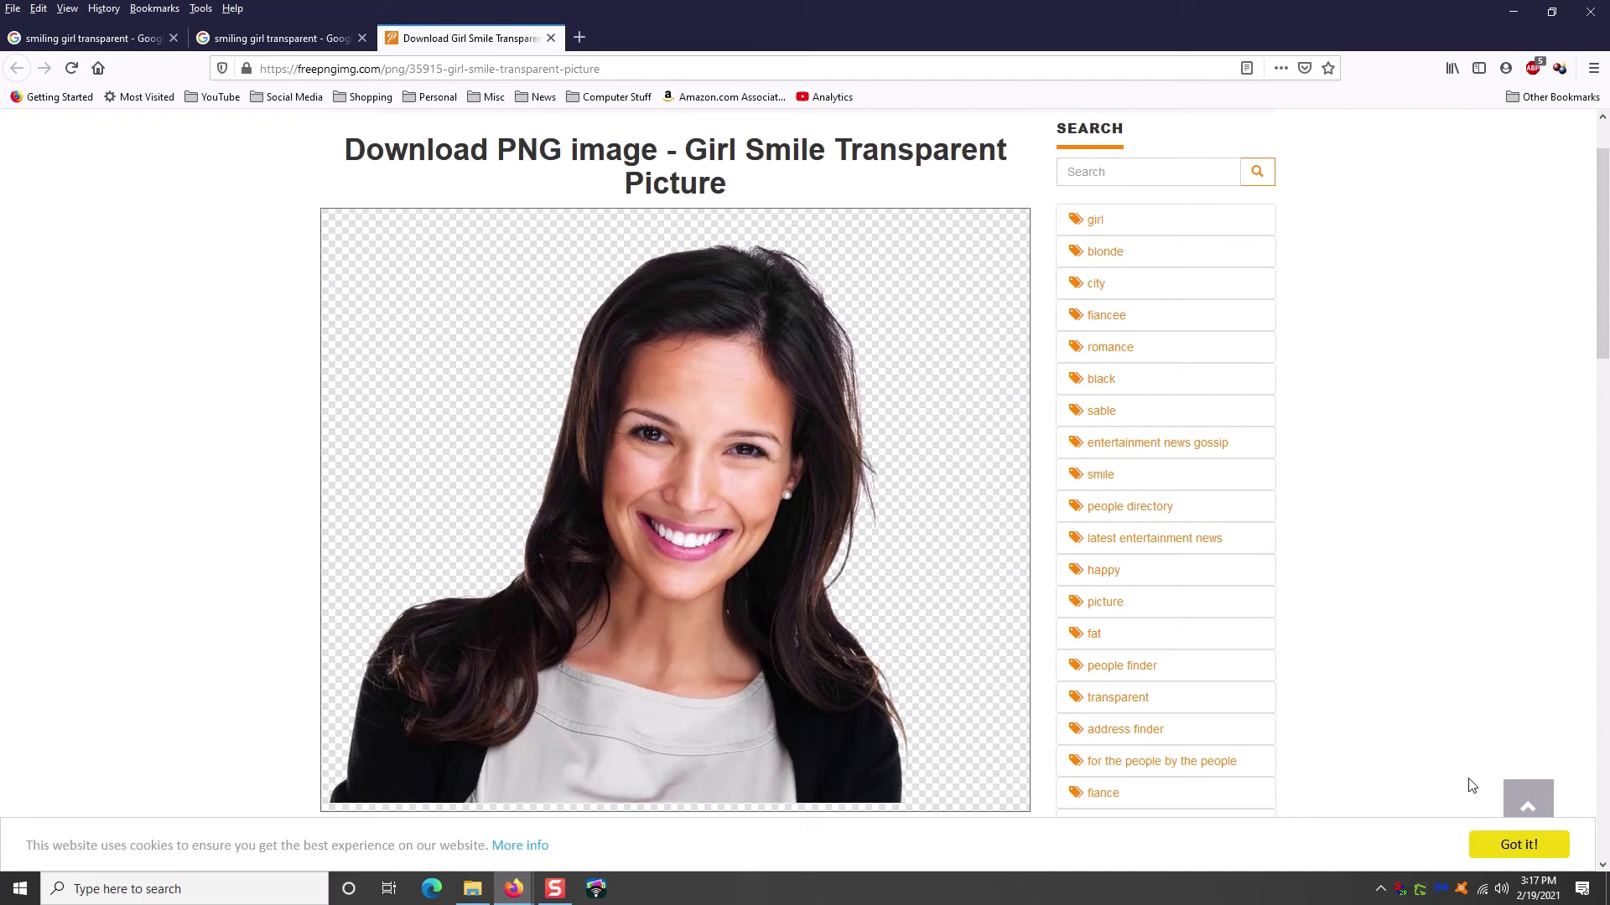
{"action": "left_click", "coordinate": [1518, 844]}
{"action": "scroll", "coordinate": [1304, 450], "scroll_direction": "down", "scroll_amount": 3}
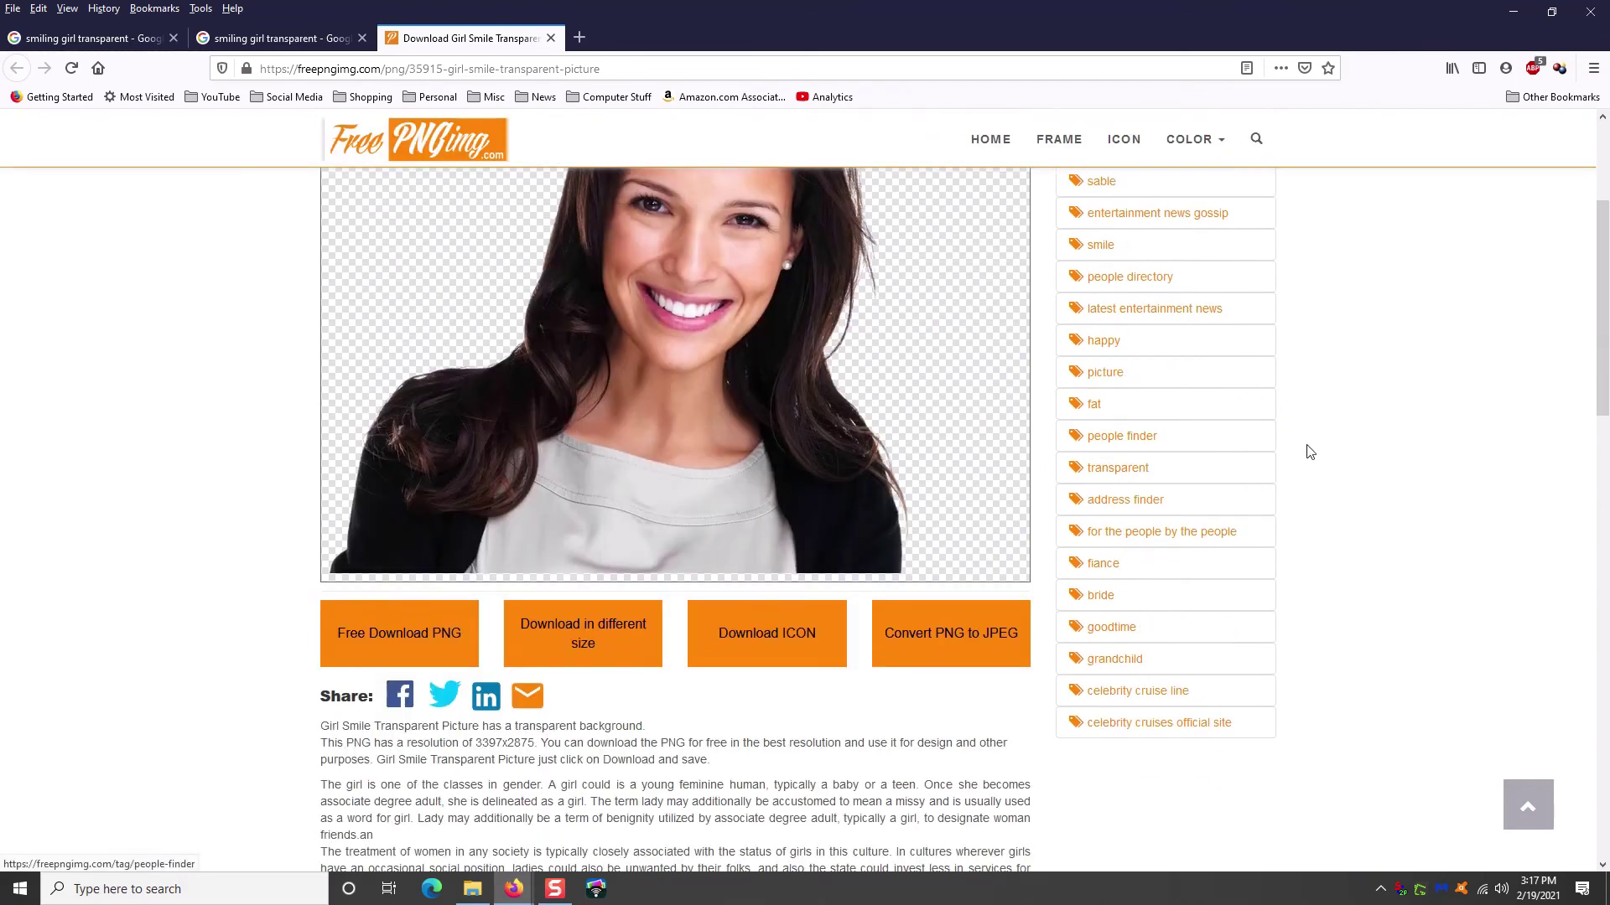
{"action": "scroll", "coordinate": [1311, 453], "scroll_direction": "up", "scroll_amount": 3}
{"action": "scroll", "coordinate": [718, 496], "scroll_direction": "down", "scroll_amount": 3}
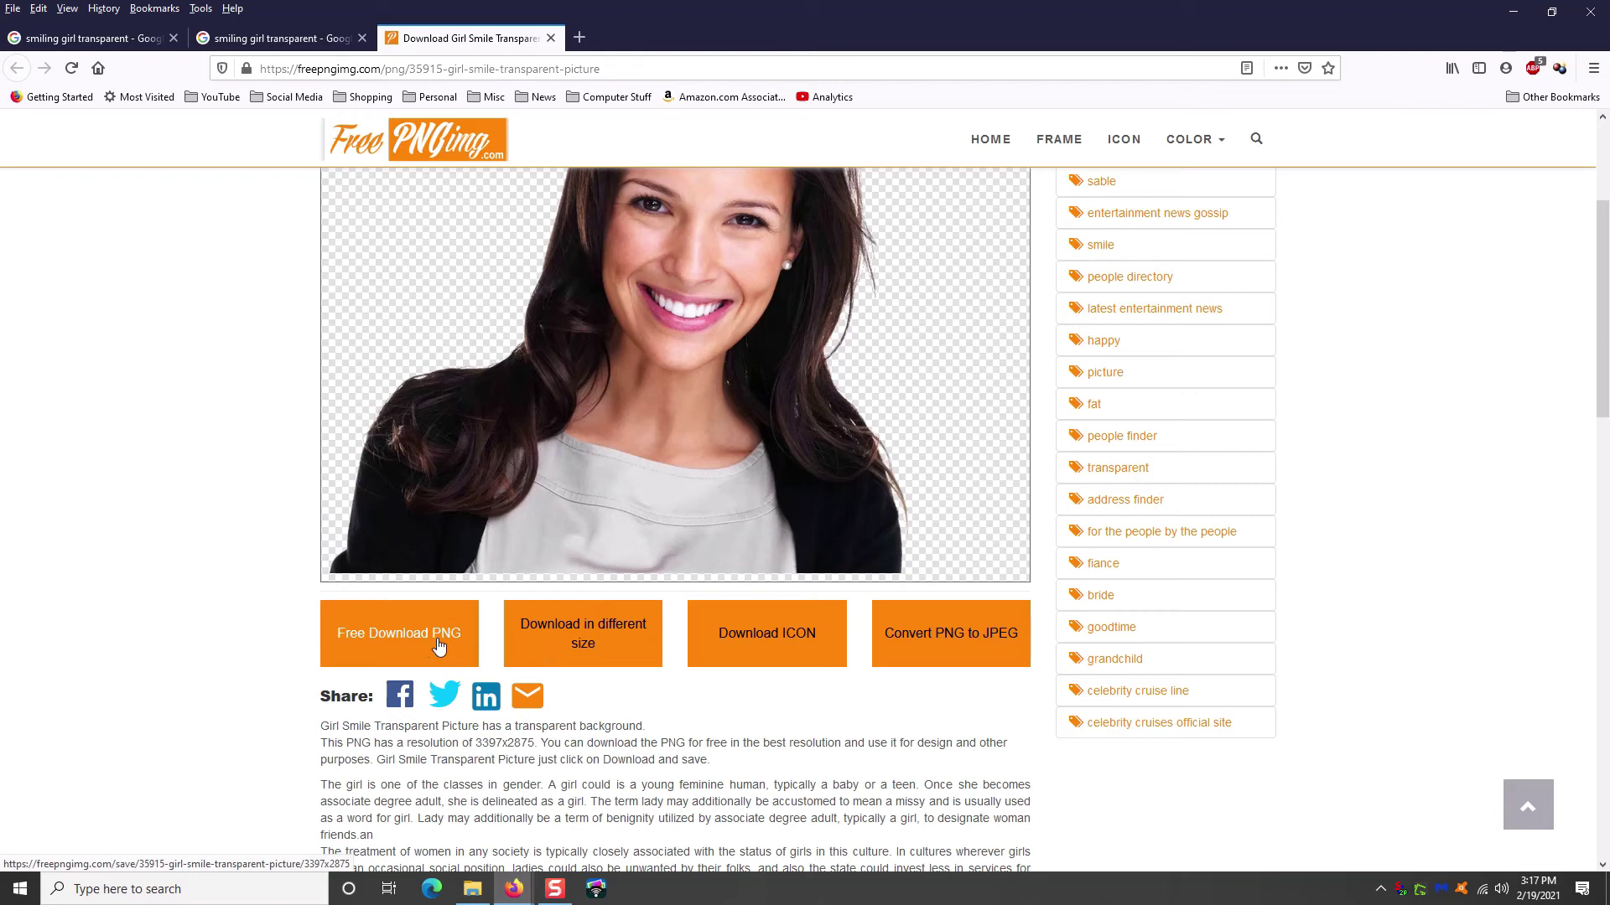
{"action": "left_click", "coordinate": [562, 635]}
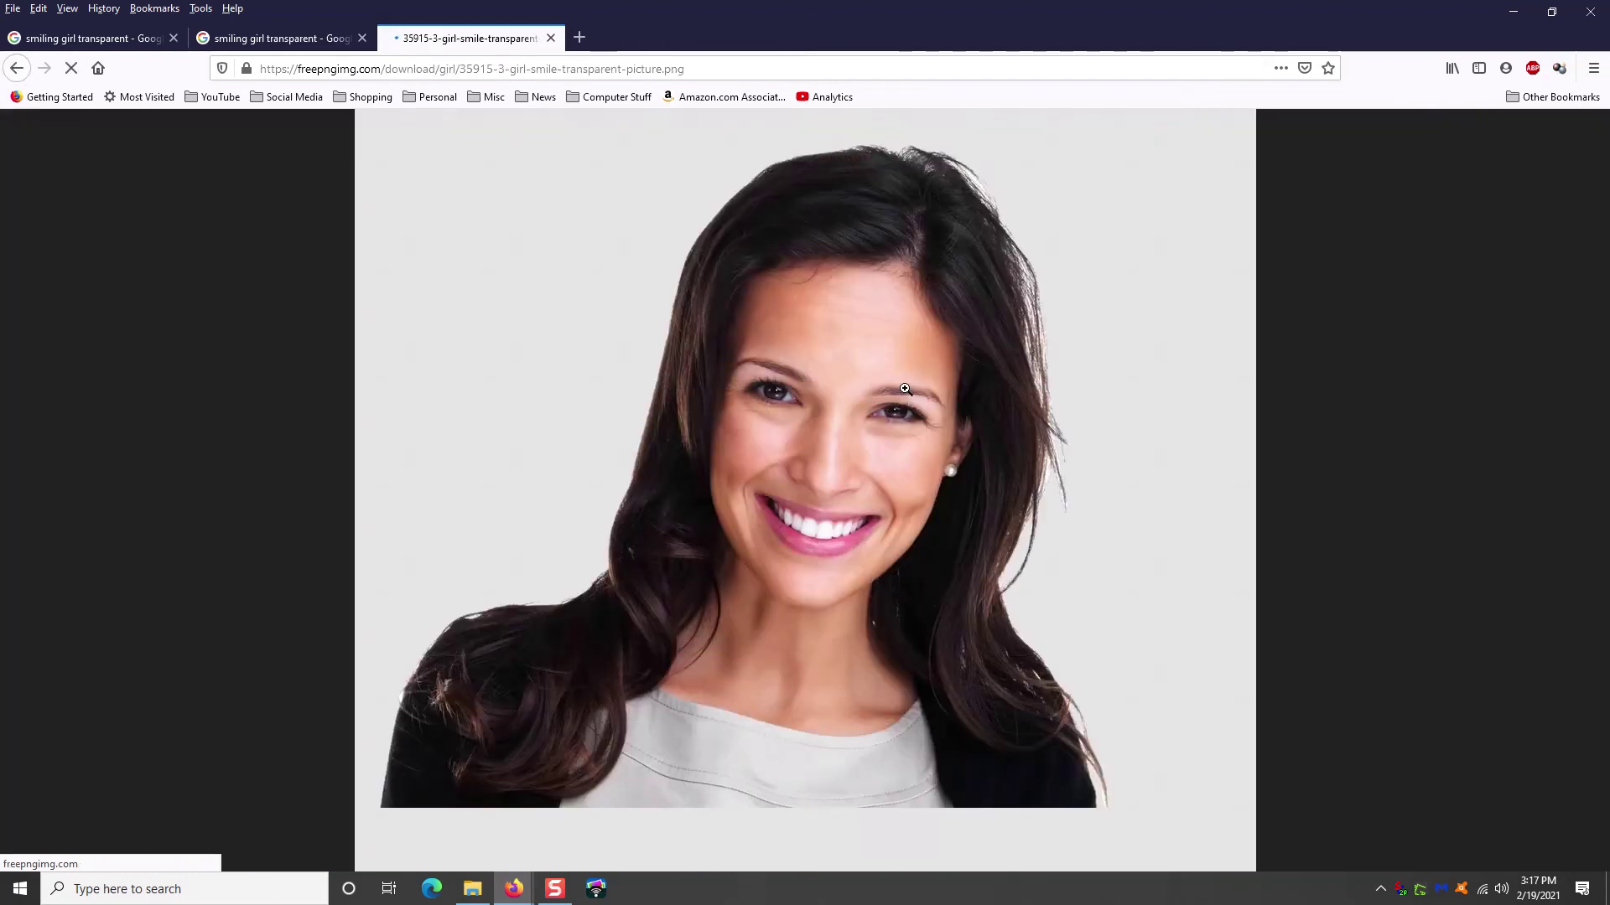
Save the full-size picture to the computer and close the picture and Google search pages
{"action": "right_click", "coordinate": [906, 369]}
{"action": "left_click", "coordinate": [945, 413]}
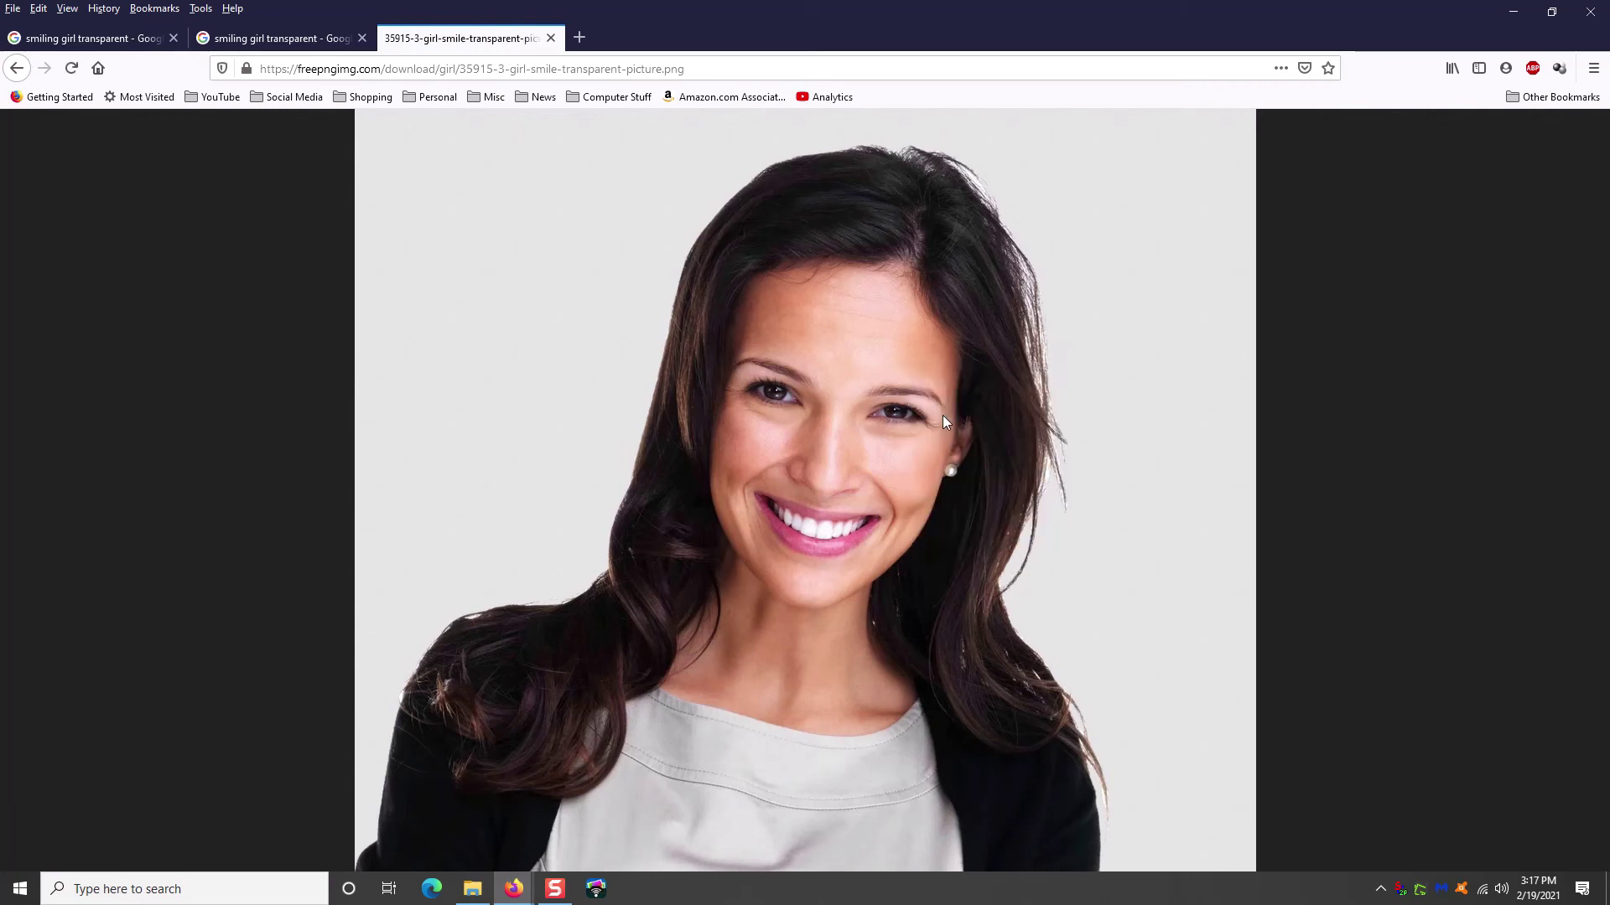
{"action": "left_click", "coordinate": [1071, 611]}
{"action": "left_click", "coordinate": [551, 38]}
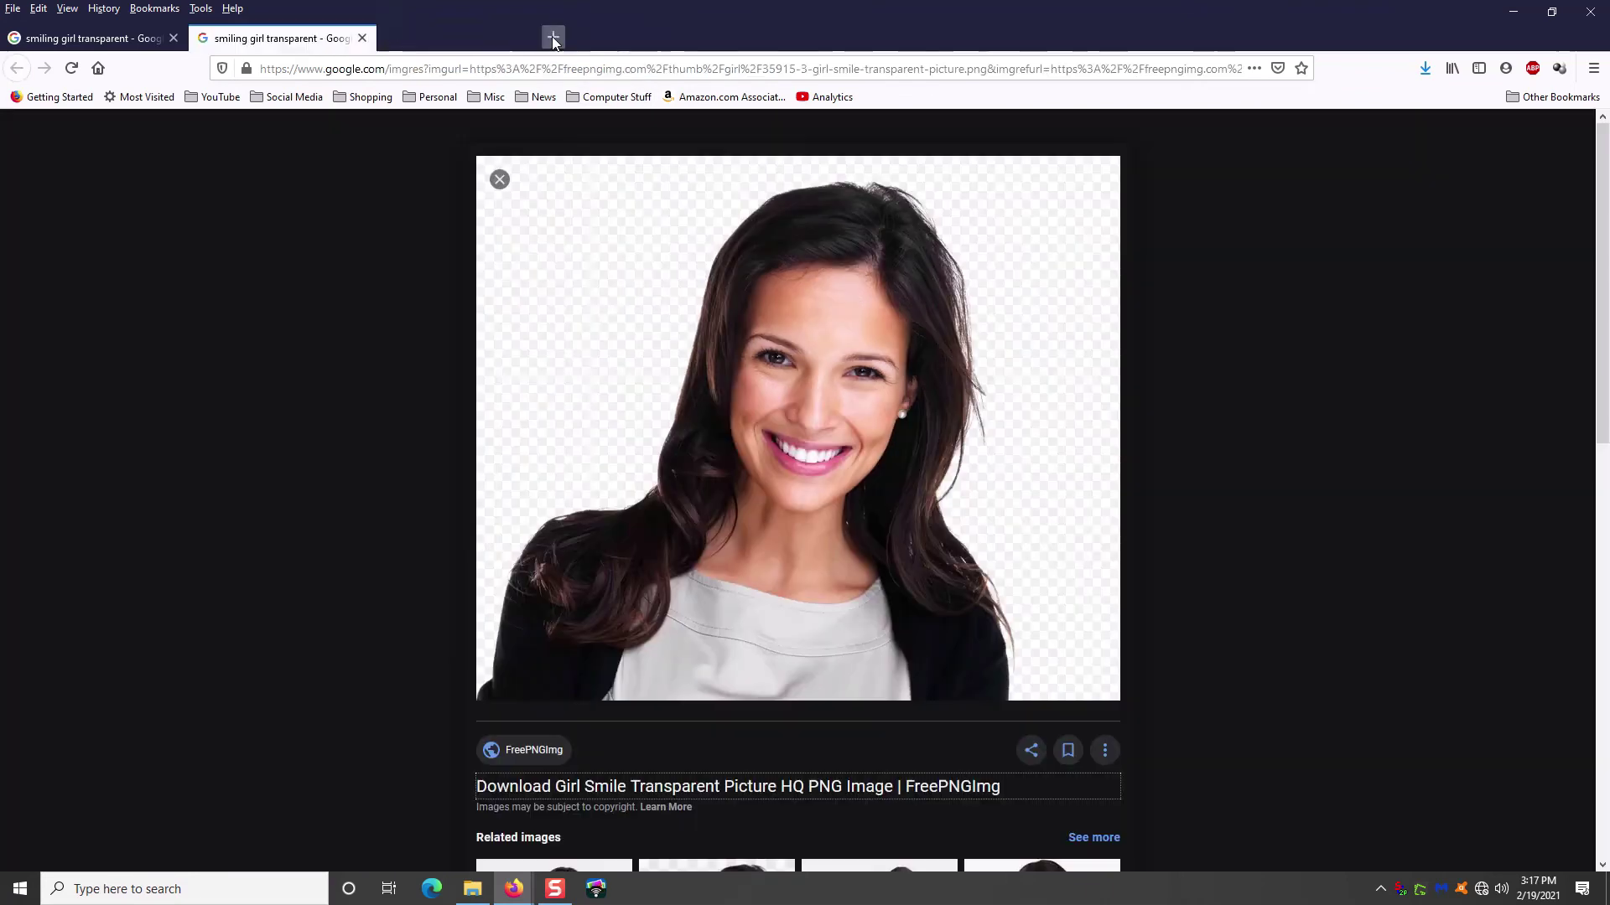
{"action": "left_click", "coordinate": [363, 37]}
{"action": "left_click", "coordinate": [173, 38]}
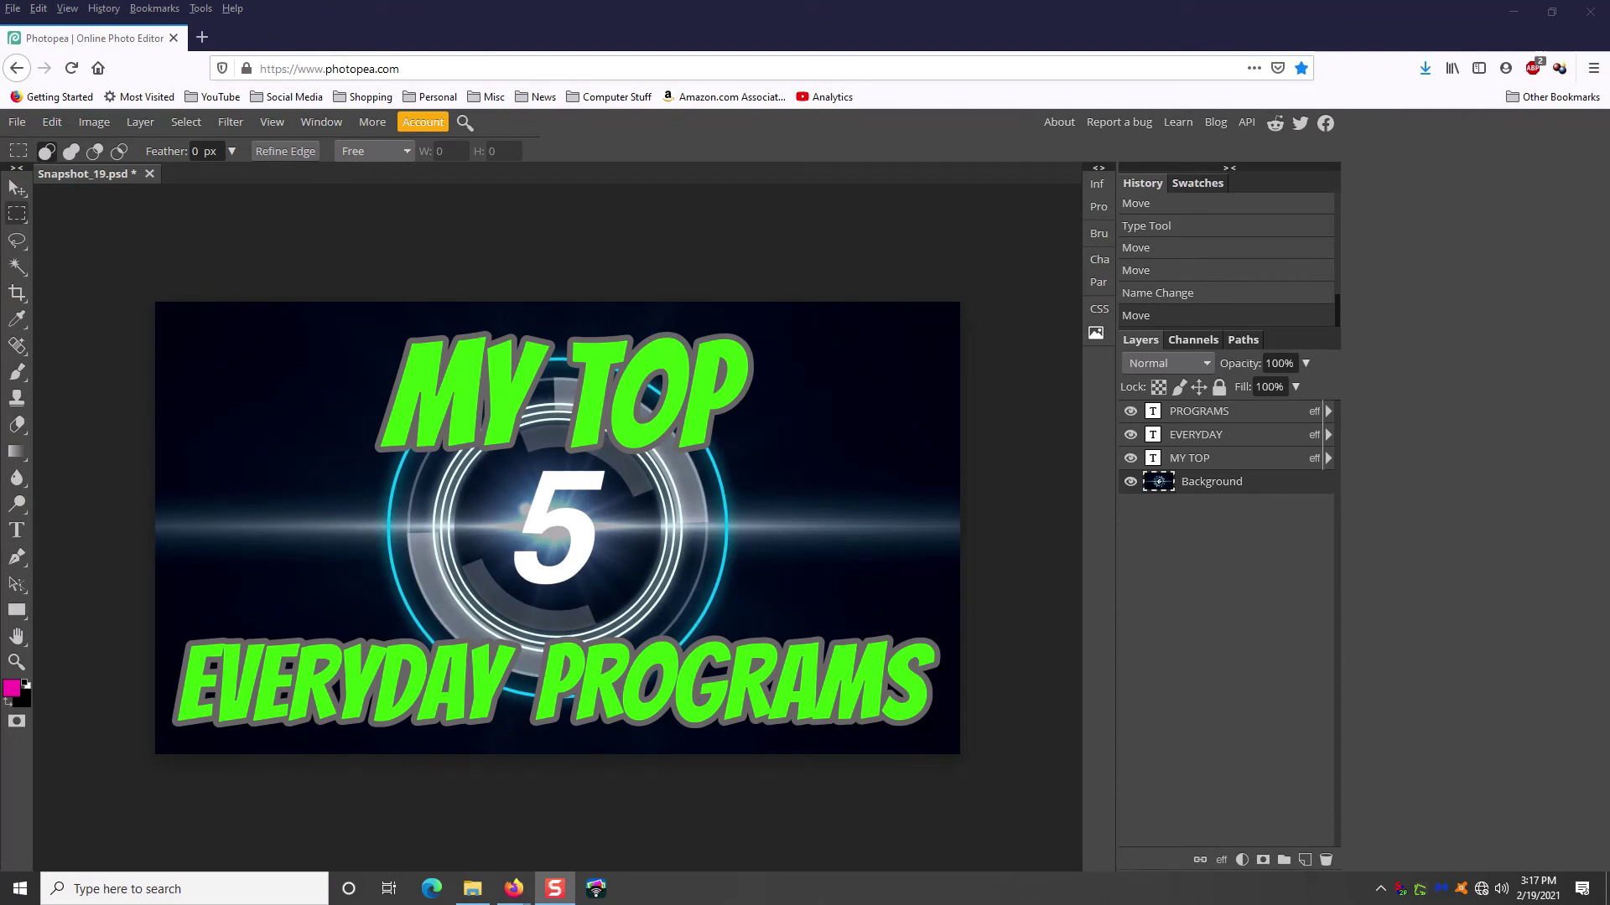
Open the downloaded girl-smile PNG in Photopea, select the whole picture and copy it merged
{"action": "left_click_drag", "start_coordinate": [1609, 223], "coordinate": [229, 176]}
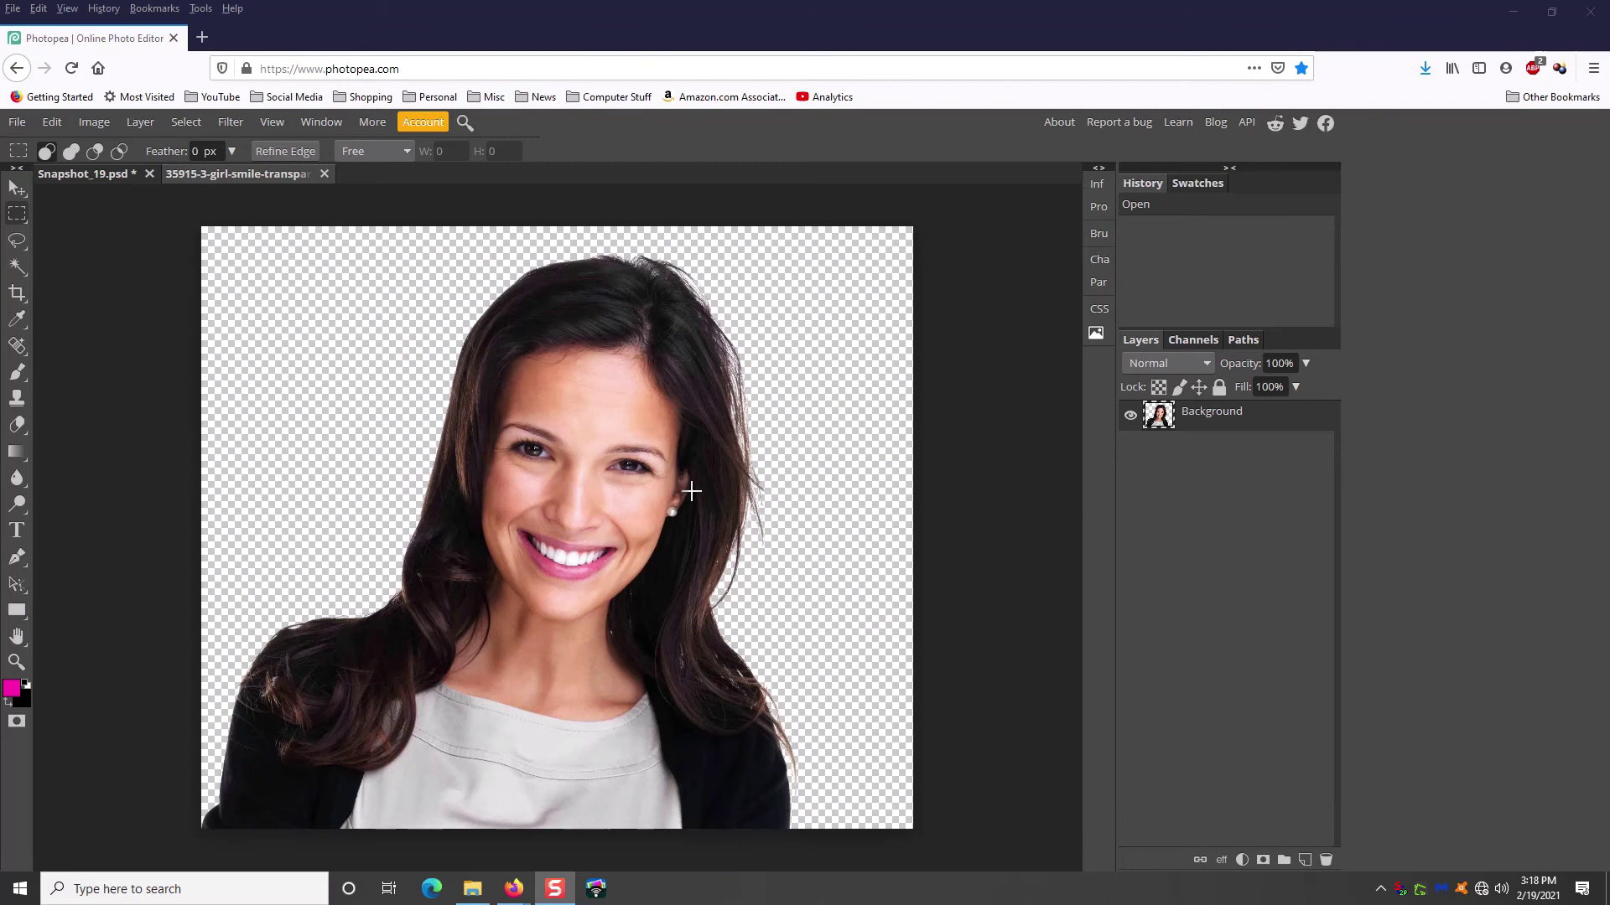
{"action": "key", "text": "ctrl+a"}
{"action": "left_click", "coordinate": [59, 122]}
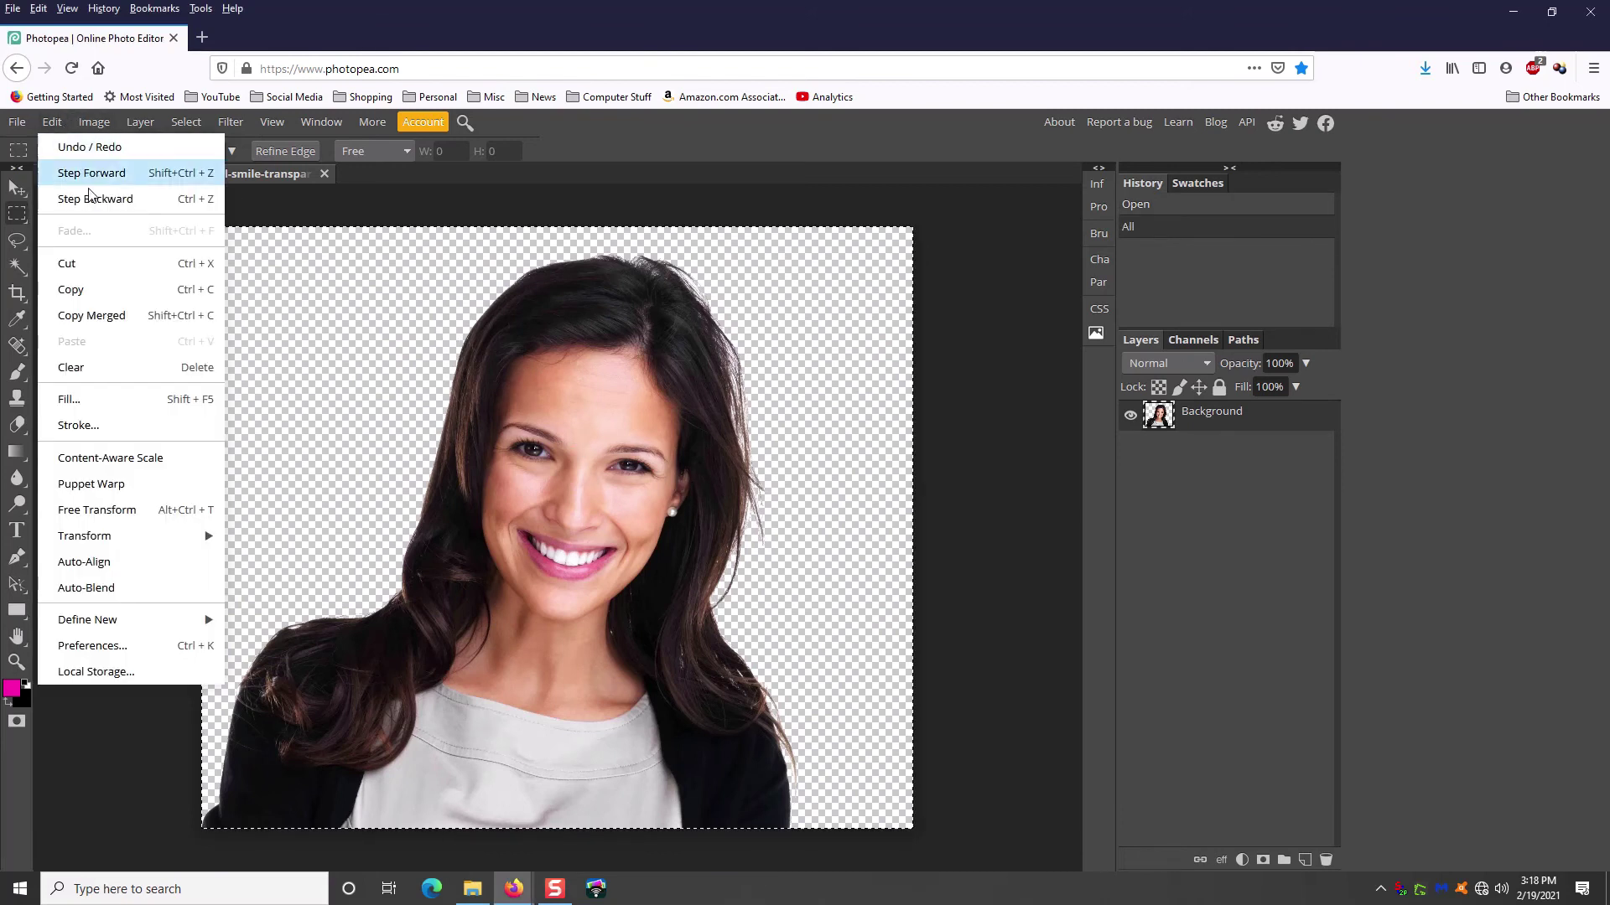
{"action": "left_click", "coordinate": [106, 316]}
Paste the copied picture into Snapshot_19.psd just above the Background layer and move it left
{"action": "left_click", "coordinate": [98, 172]}
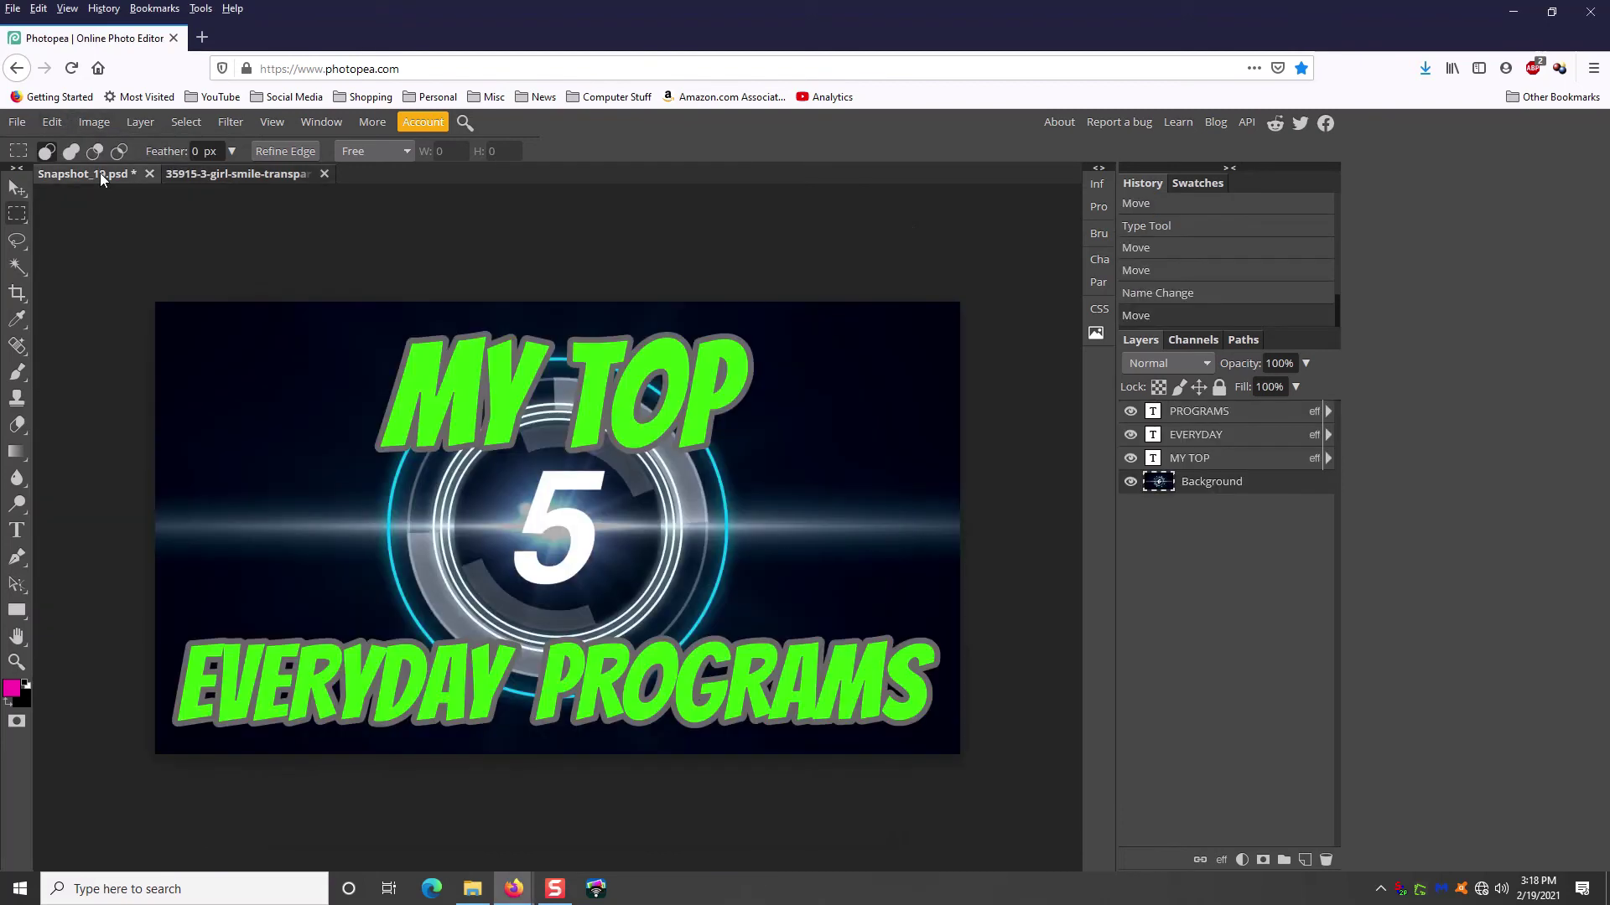
{"action": "left_click", "coordinate": [53, 122]}
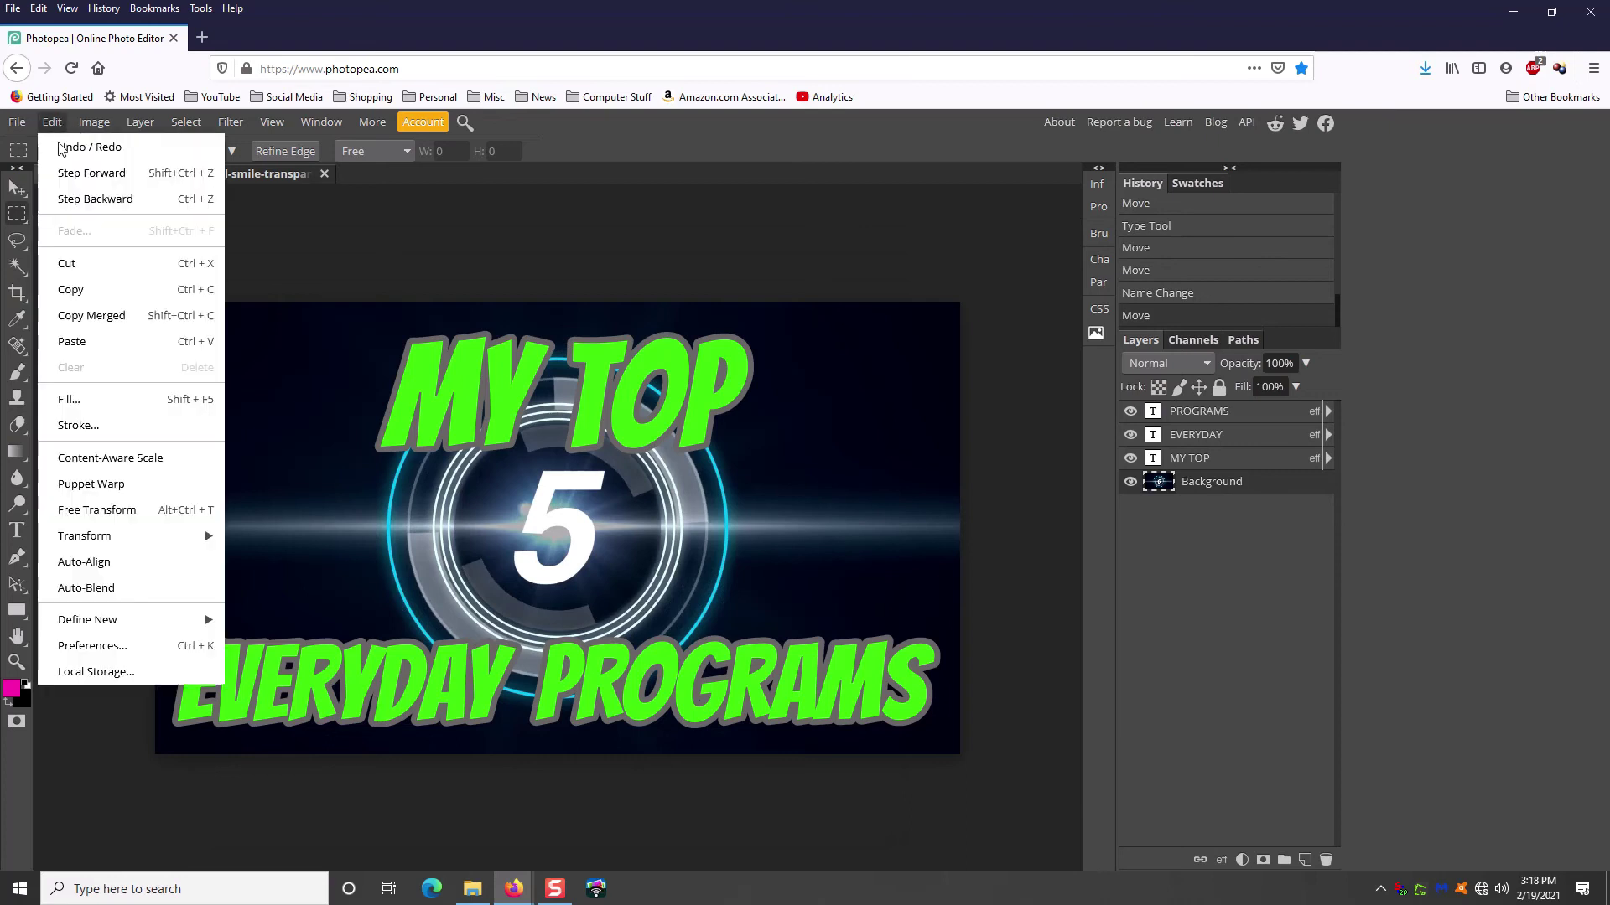
{"action": "left_click", "coordinate": [99, 341]}
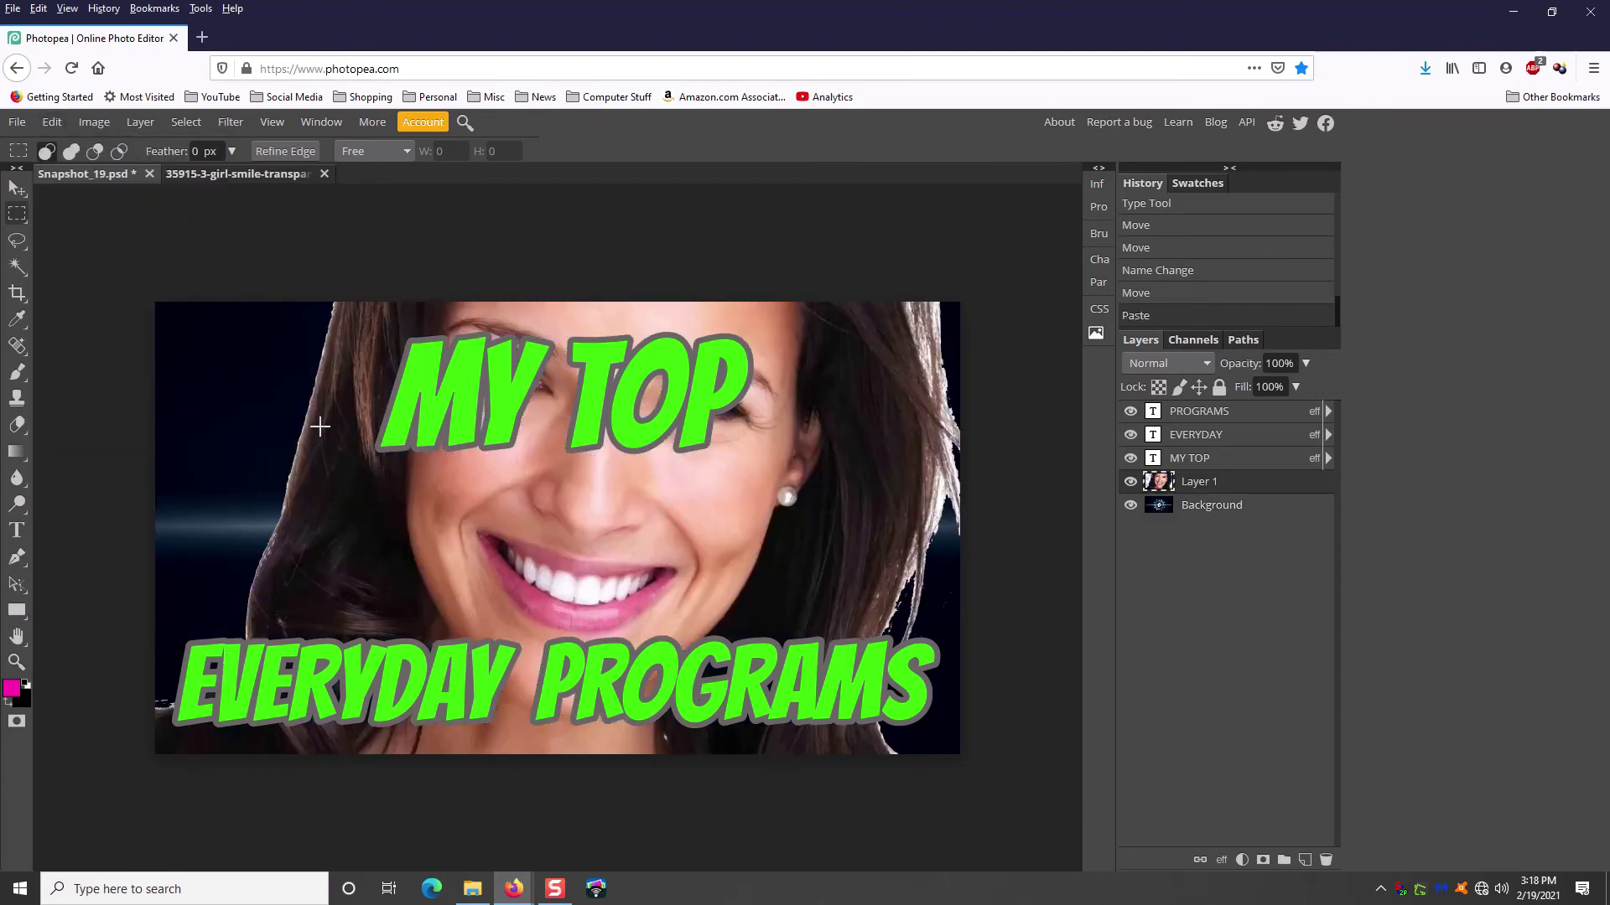
{"action": "left_click", "coordinate": [17, 188]}
{"action": "left_click_drag", "start_coordinate": [587, 478], "coordinate": [319, 541]}
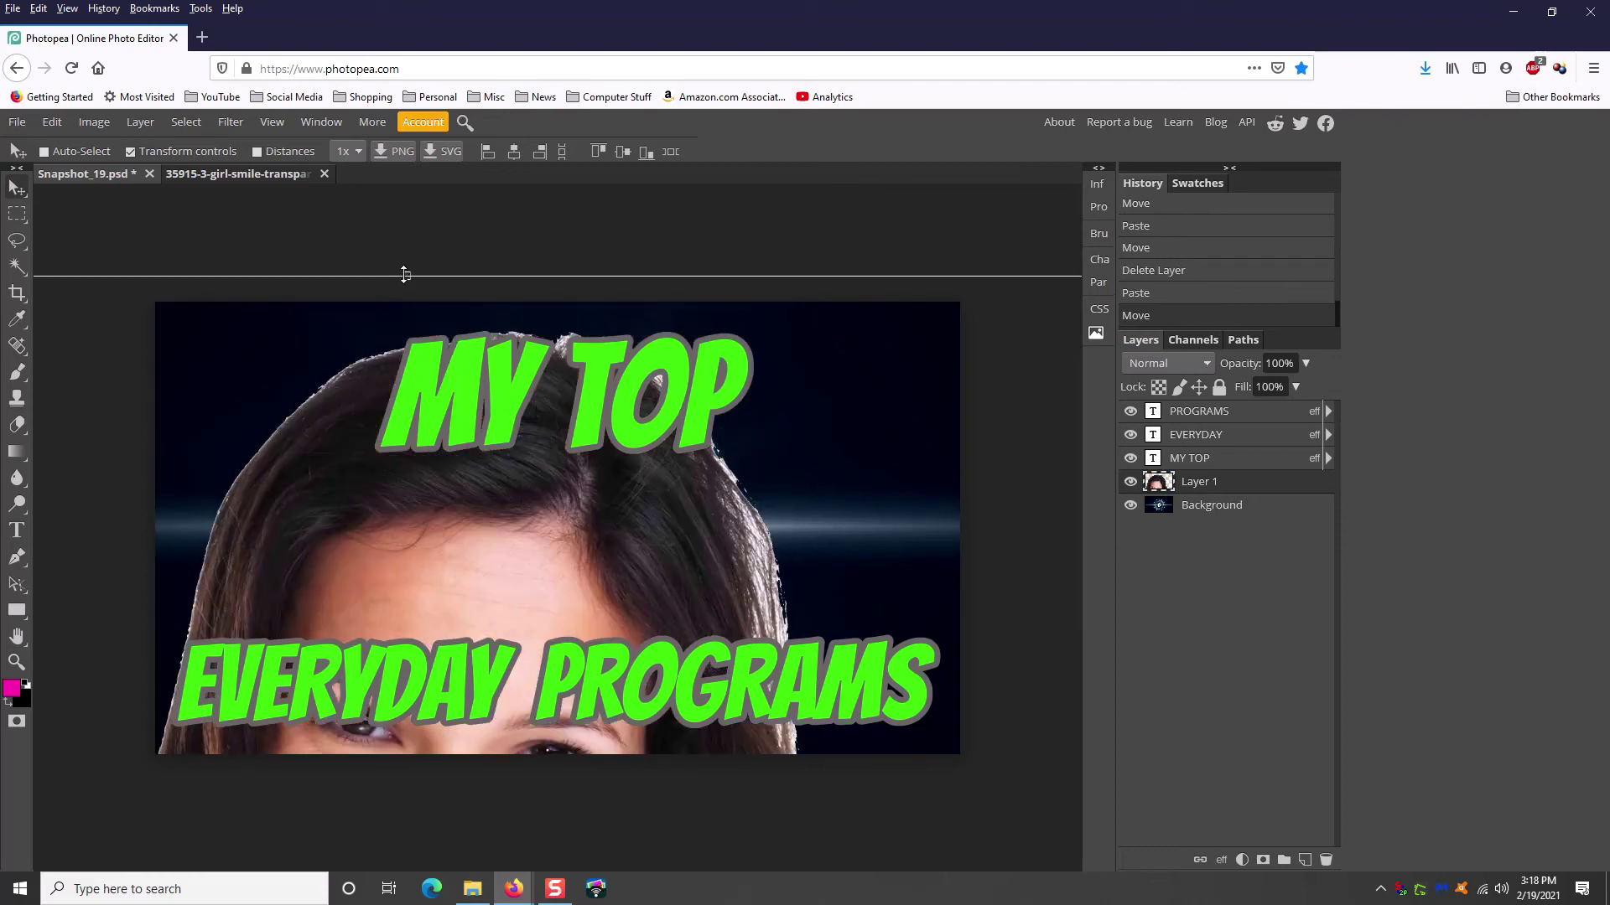
Scale the pasted woman down to about 55% width and 54% height, and place her at the image's right side behind the titles
{"action": "left_click_drag", "start_coordinate": [407, 275], "coordinate": [385, 545]}
{"action": "left_click_drag", "start_coordinate": [471, 481], "coordinate": [428, 449]}
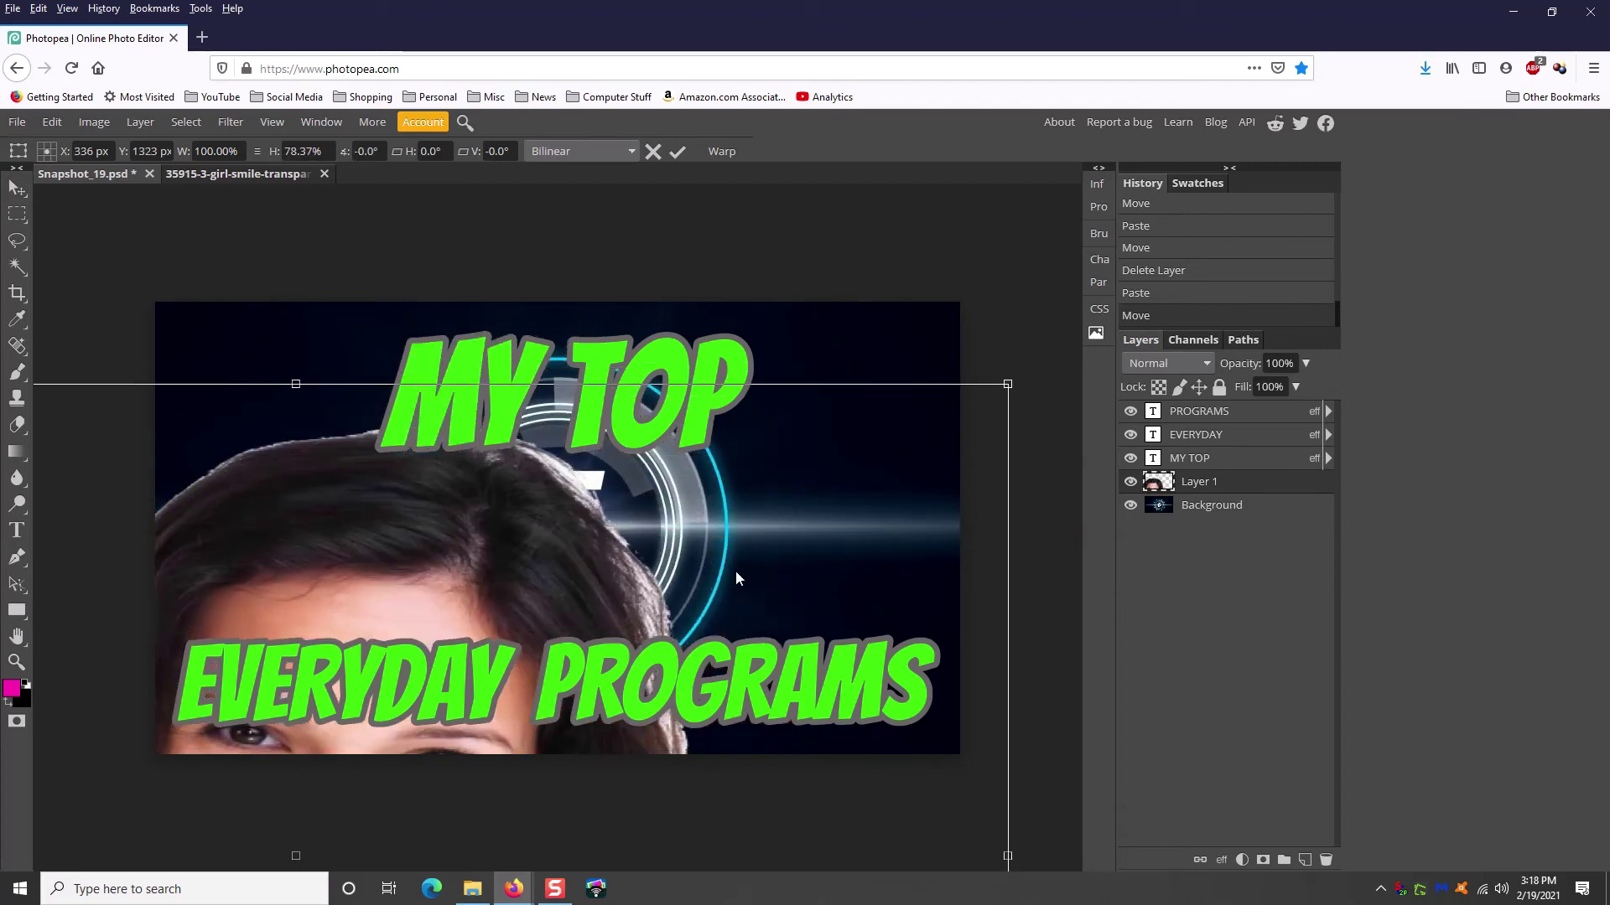
{"action": "left_click_drag", "start_coordinate": [991, 383], "coordinate": [851, 436]}
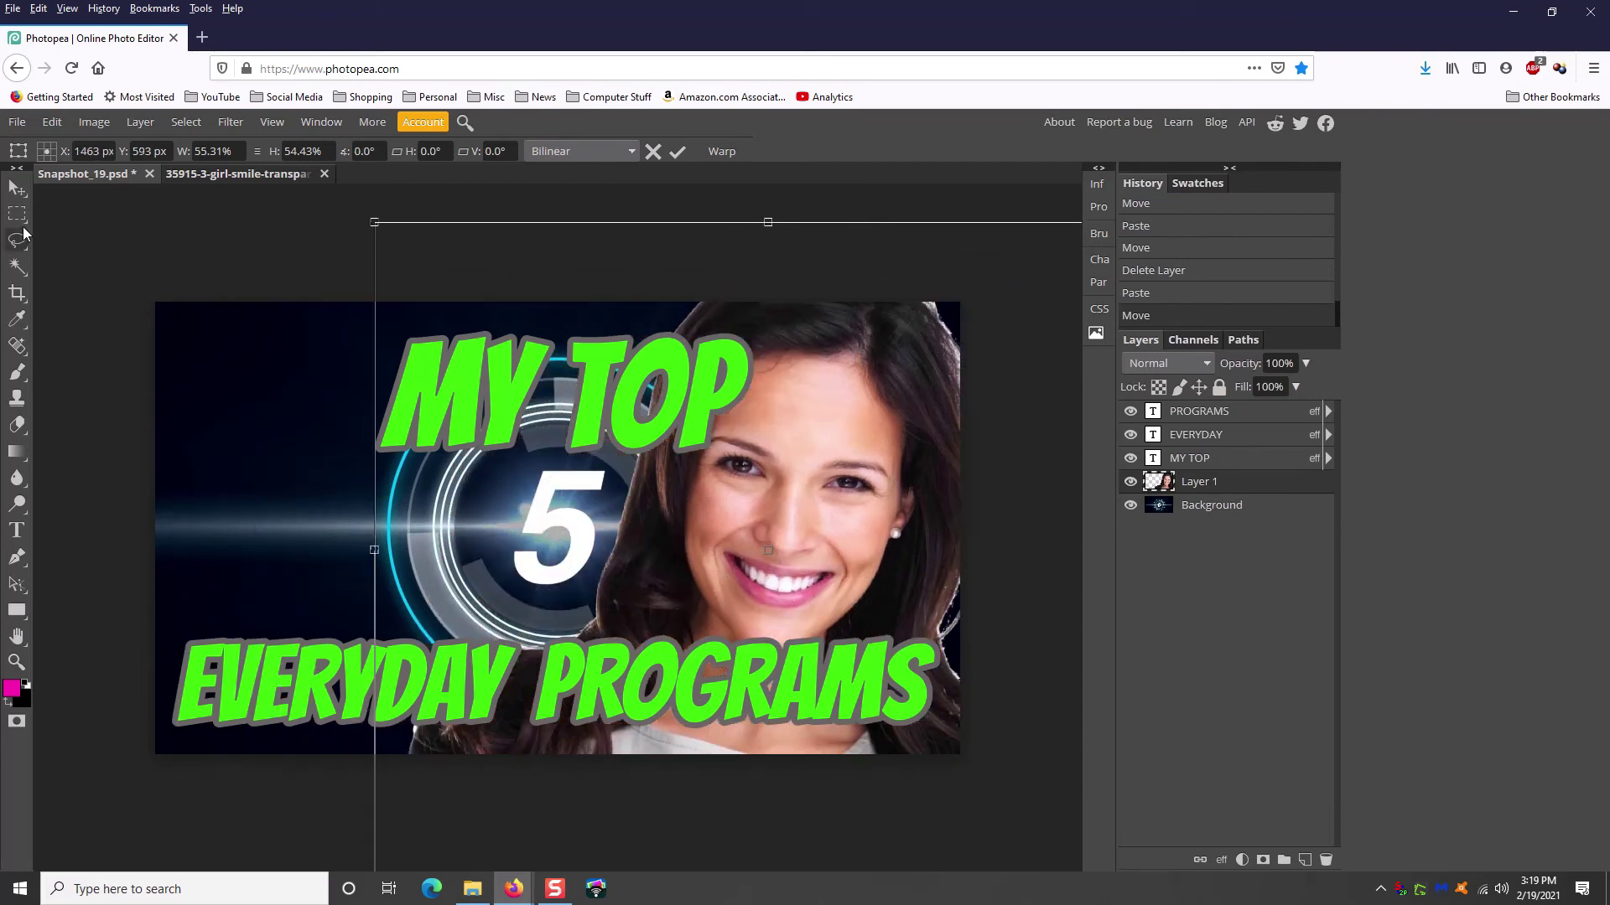
{"action": "key", "text": "Return"}
Apply the woman picture's resize and clear the selection
{"action": "right_click", "coordinate": [399, 340]}
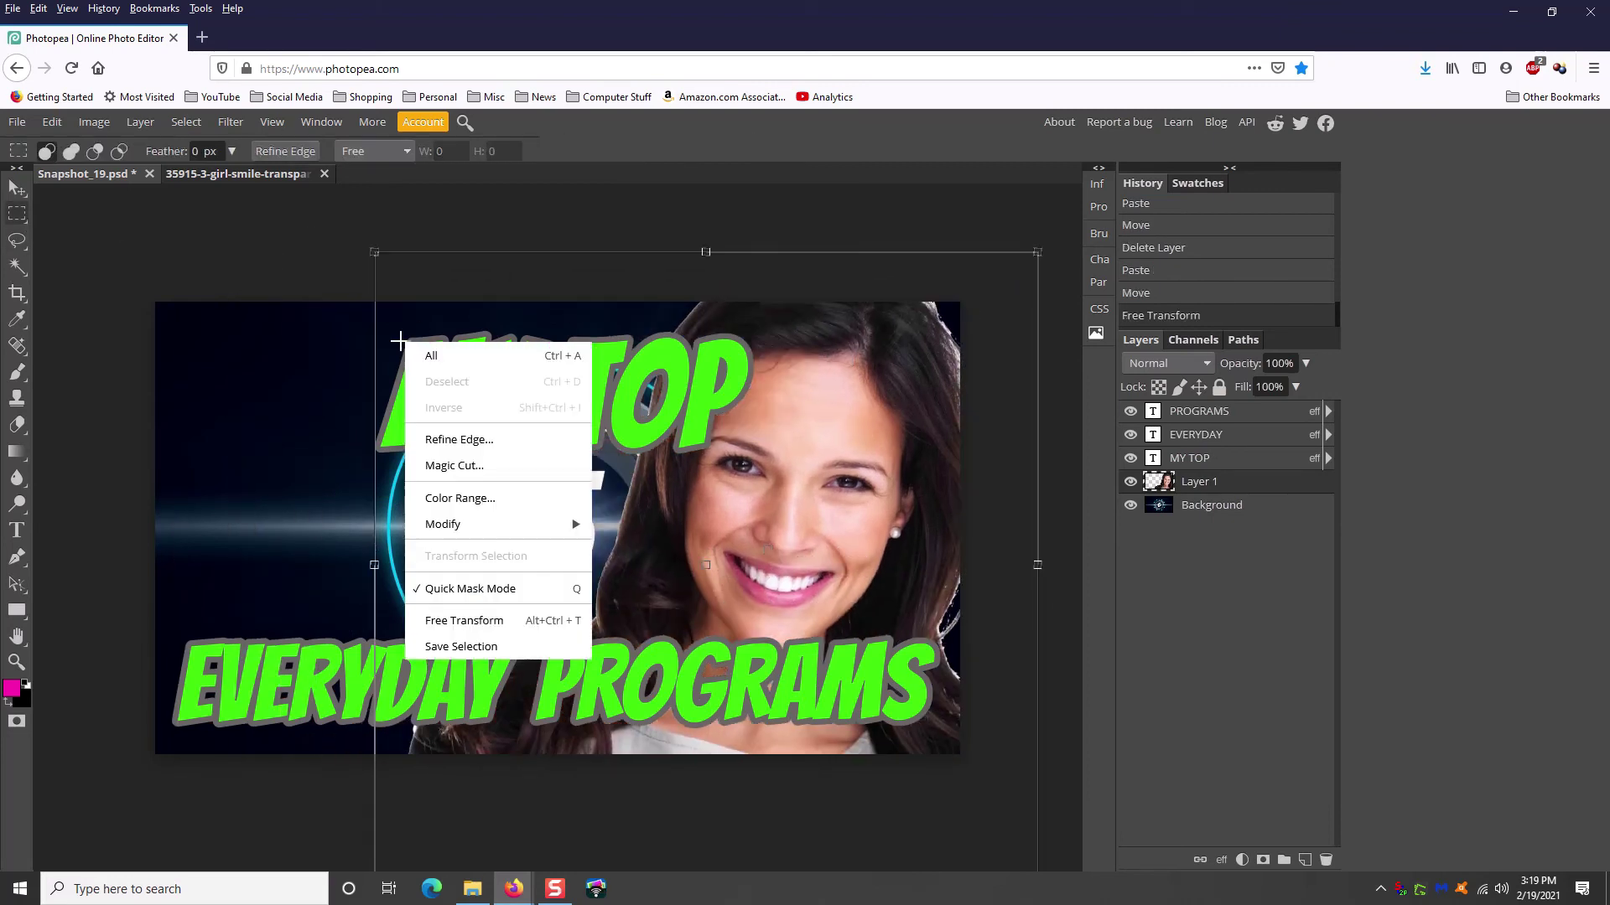
{"action": "left_click", "coordinate": [41, 238]}
{"action": "right_click", "coordinate": [210, 351]}
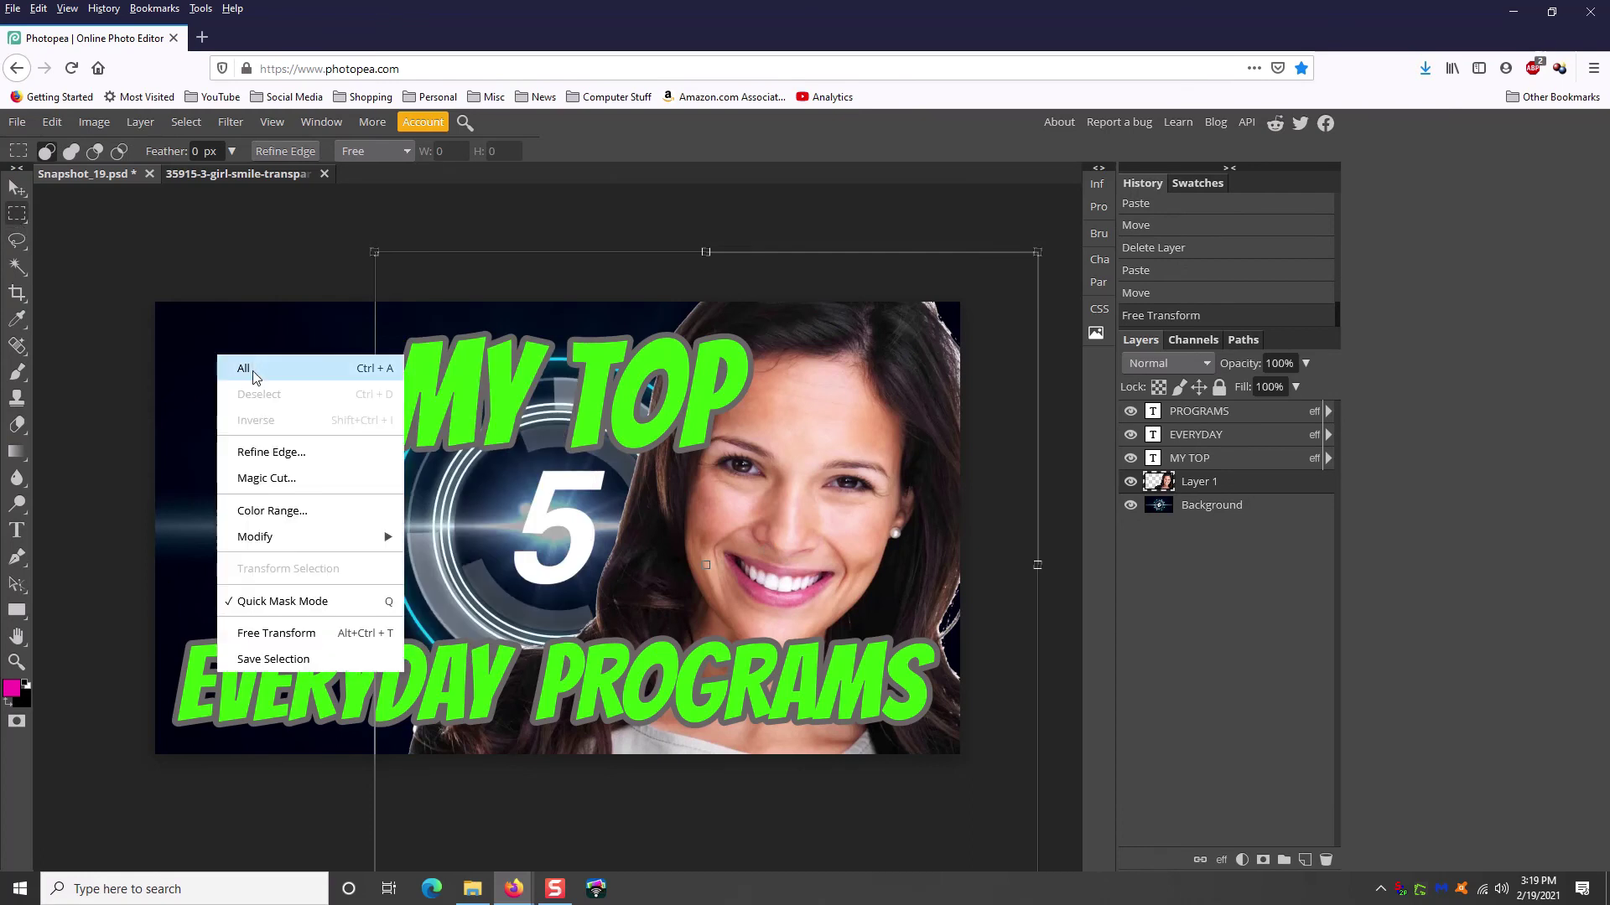
{"action": "left_click", "coordinate": [293, 331]}
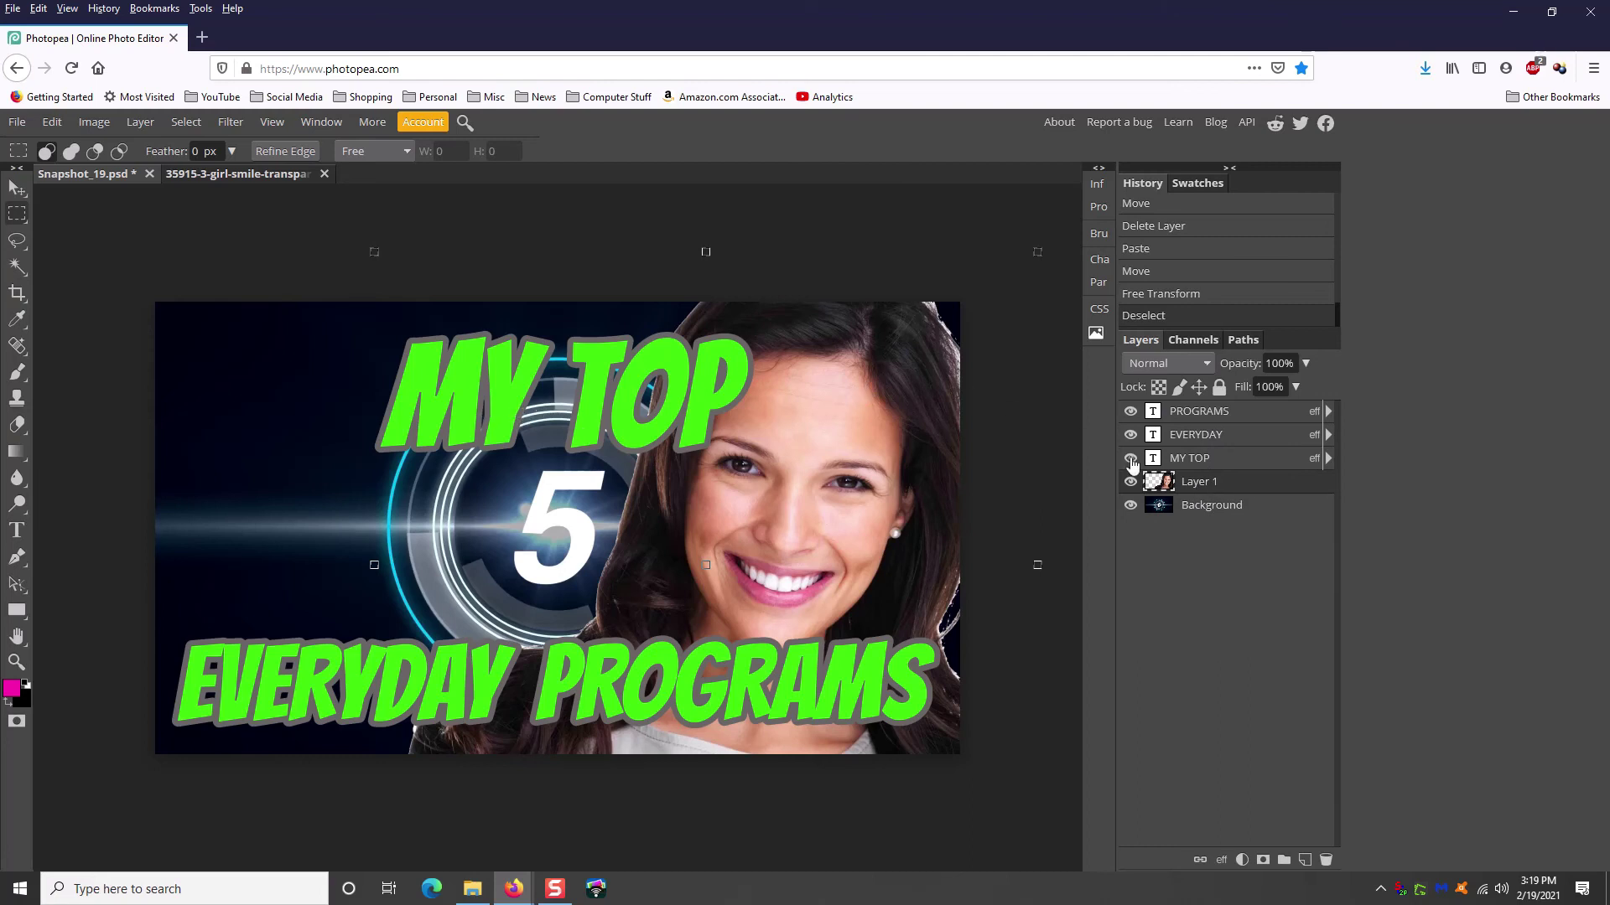
Move the MY TOP title to the upper-left corner of the image, clear of the woman's face
{"action": "left_click", "coordinate": [1169, 464]}
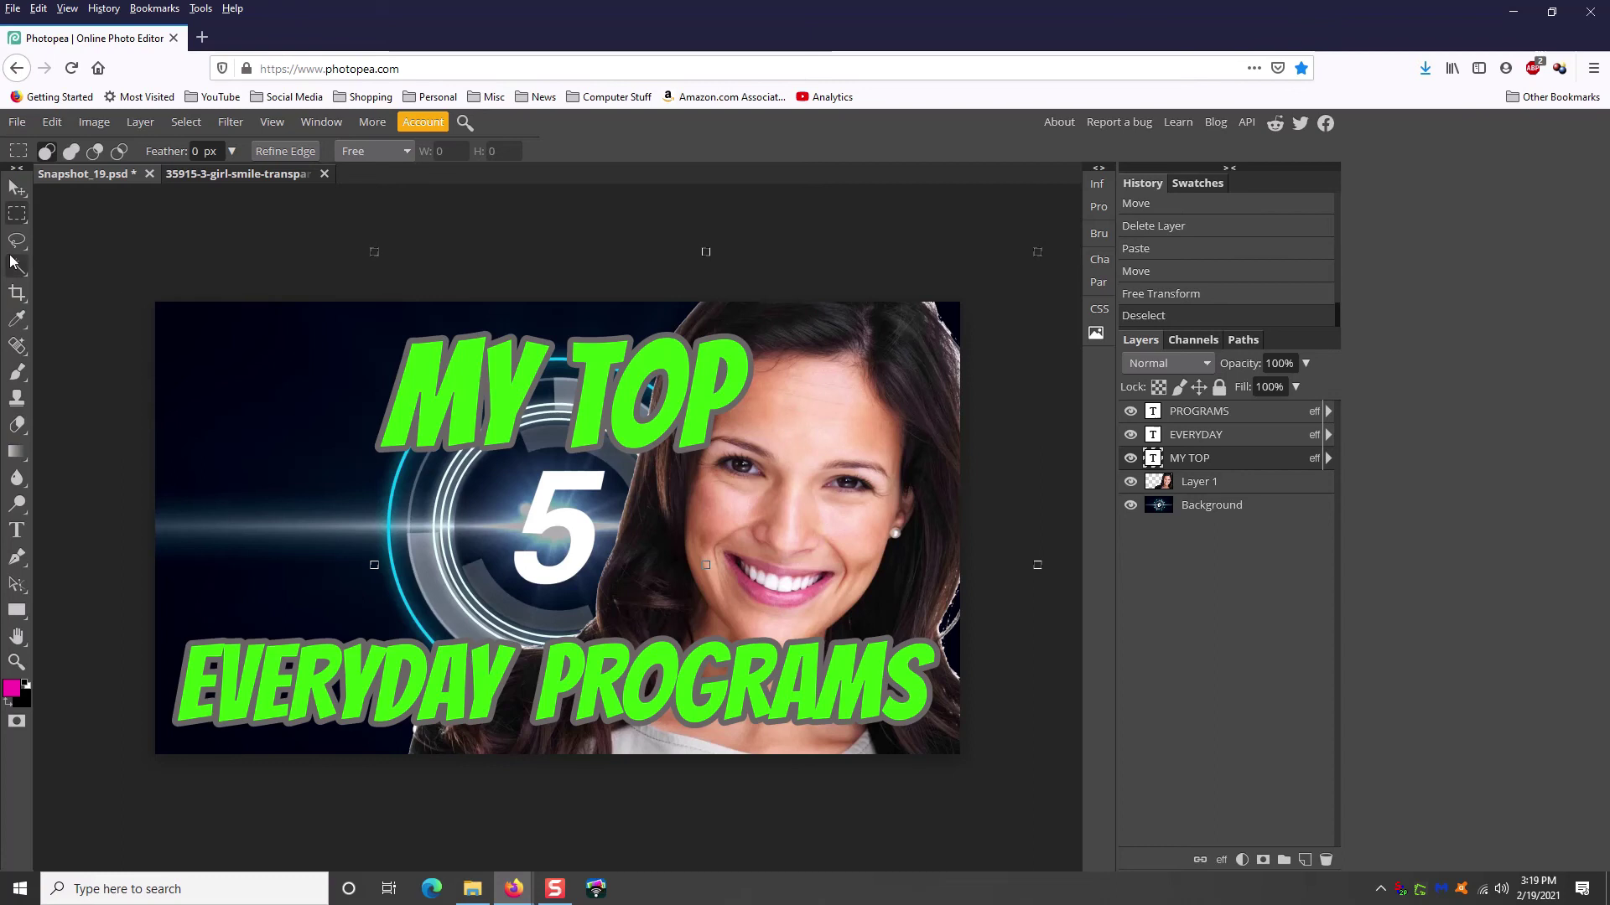
{"action": "left_click", "coordinate": [16, 186]}
{"action": "left_click_drag", "start_coordinate": [597, 397], "coordinate": [410, 389]}
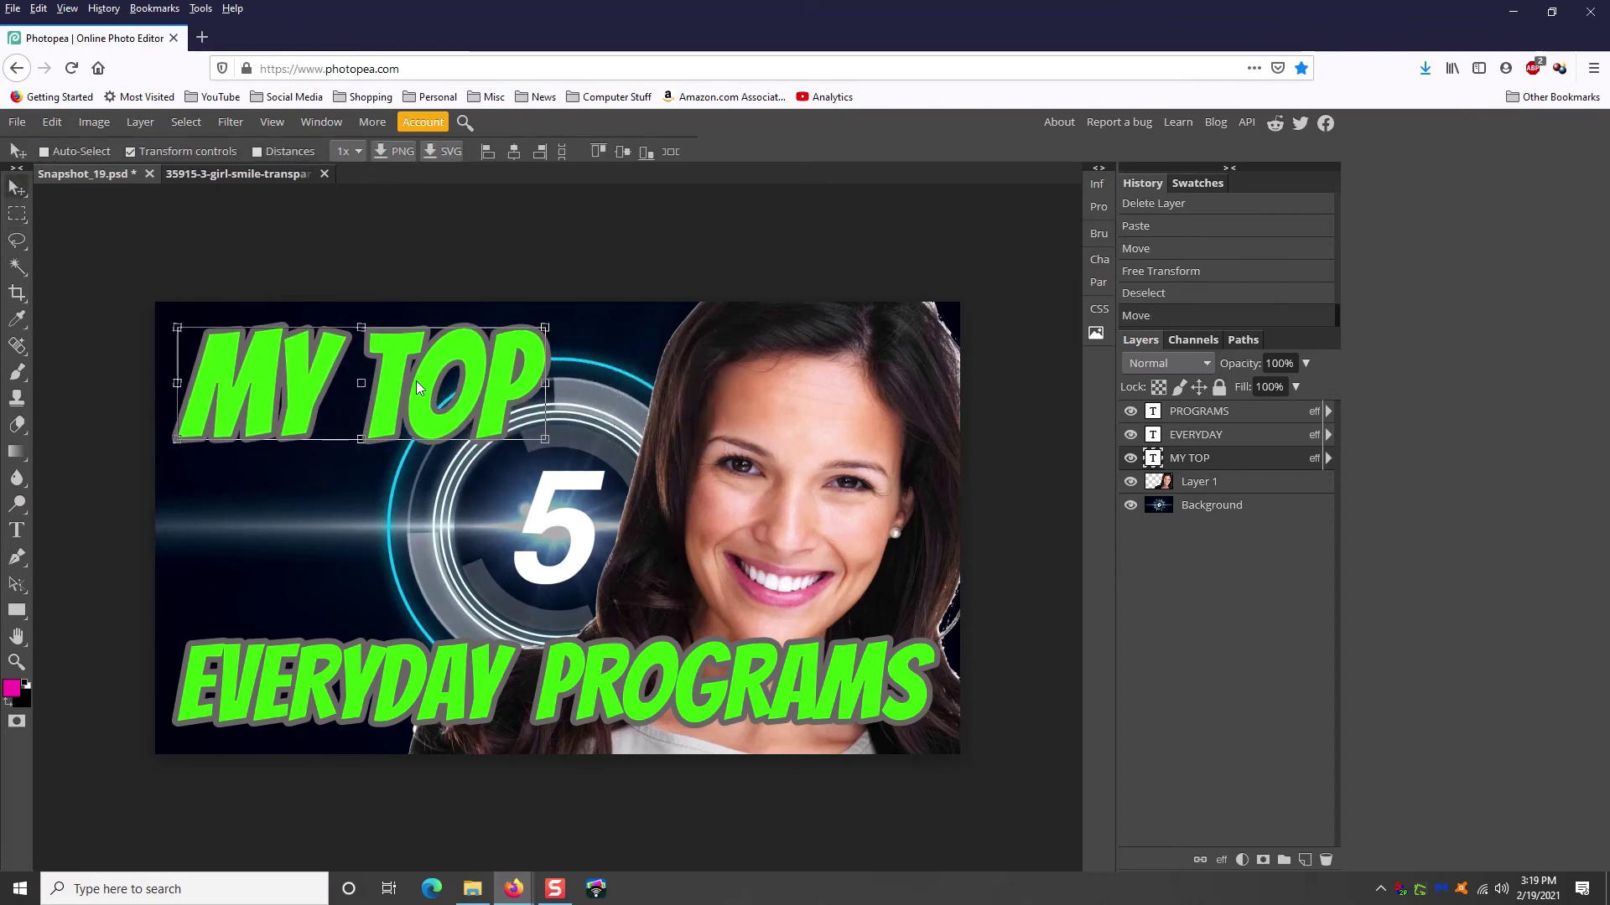
{"action": "key", "text": "m"}
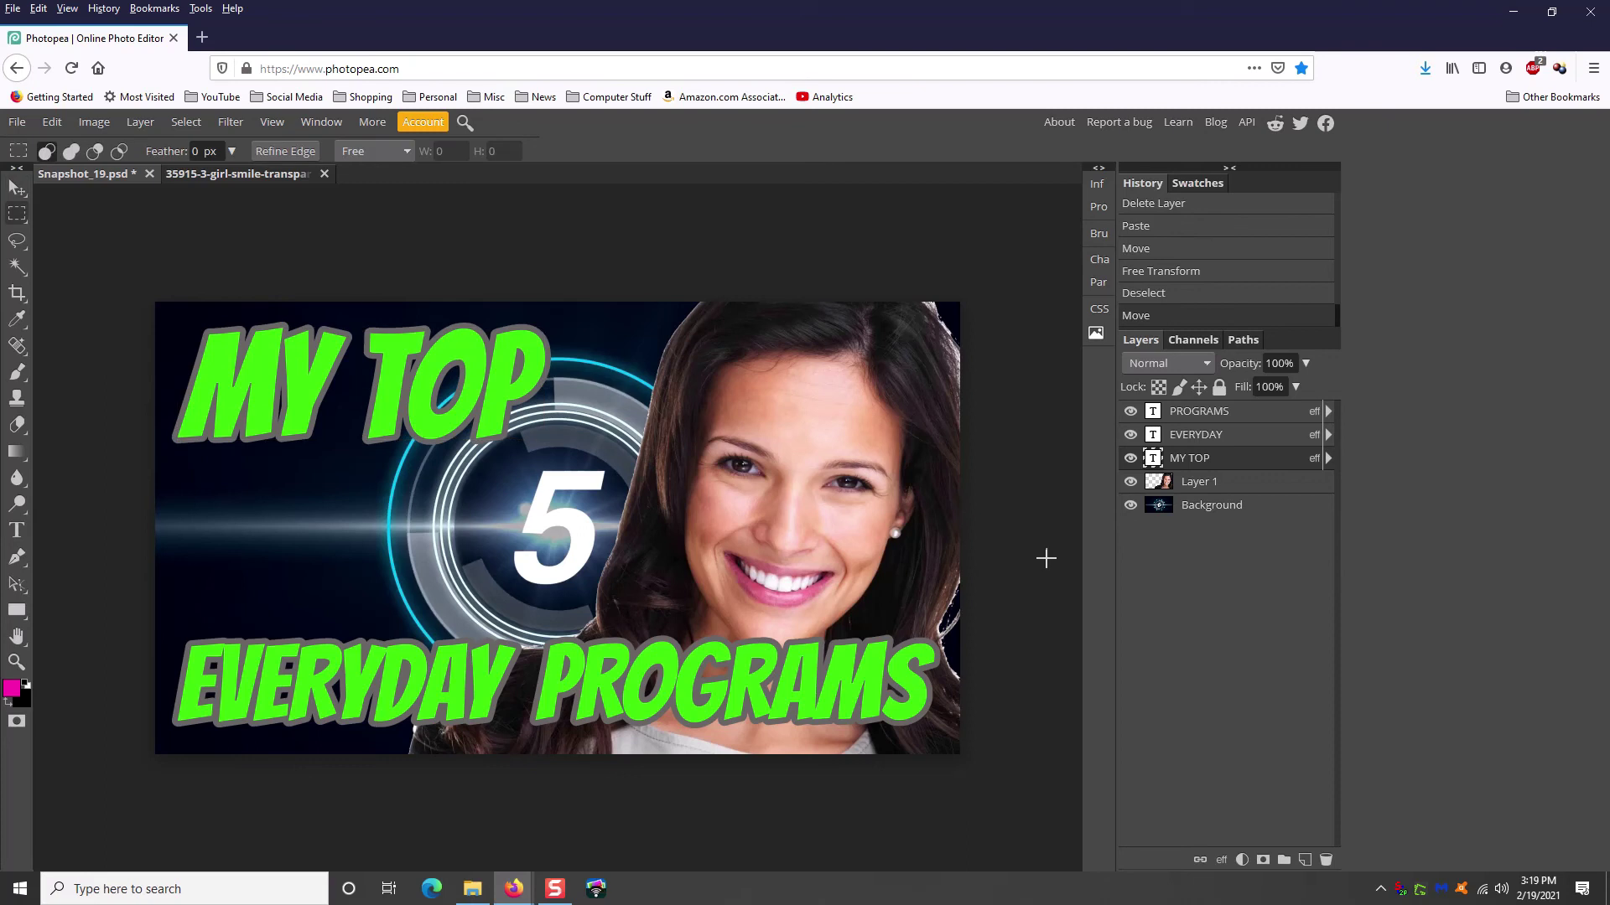
Shift the woman picture slightly right and up behind the titles, and rename its layer woman
{"action": "left_click", "coordinate": [1178, 488]}
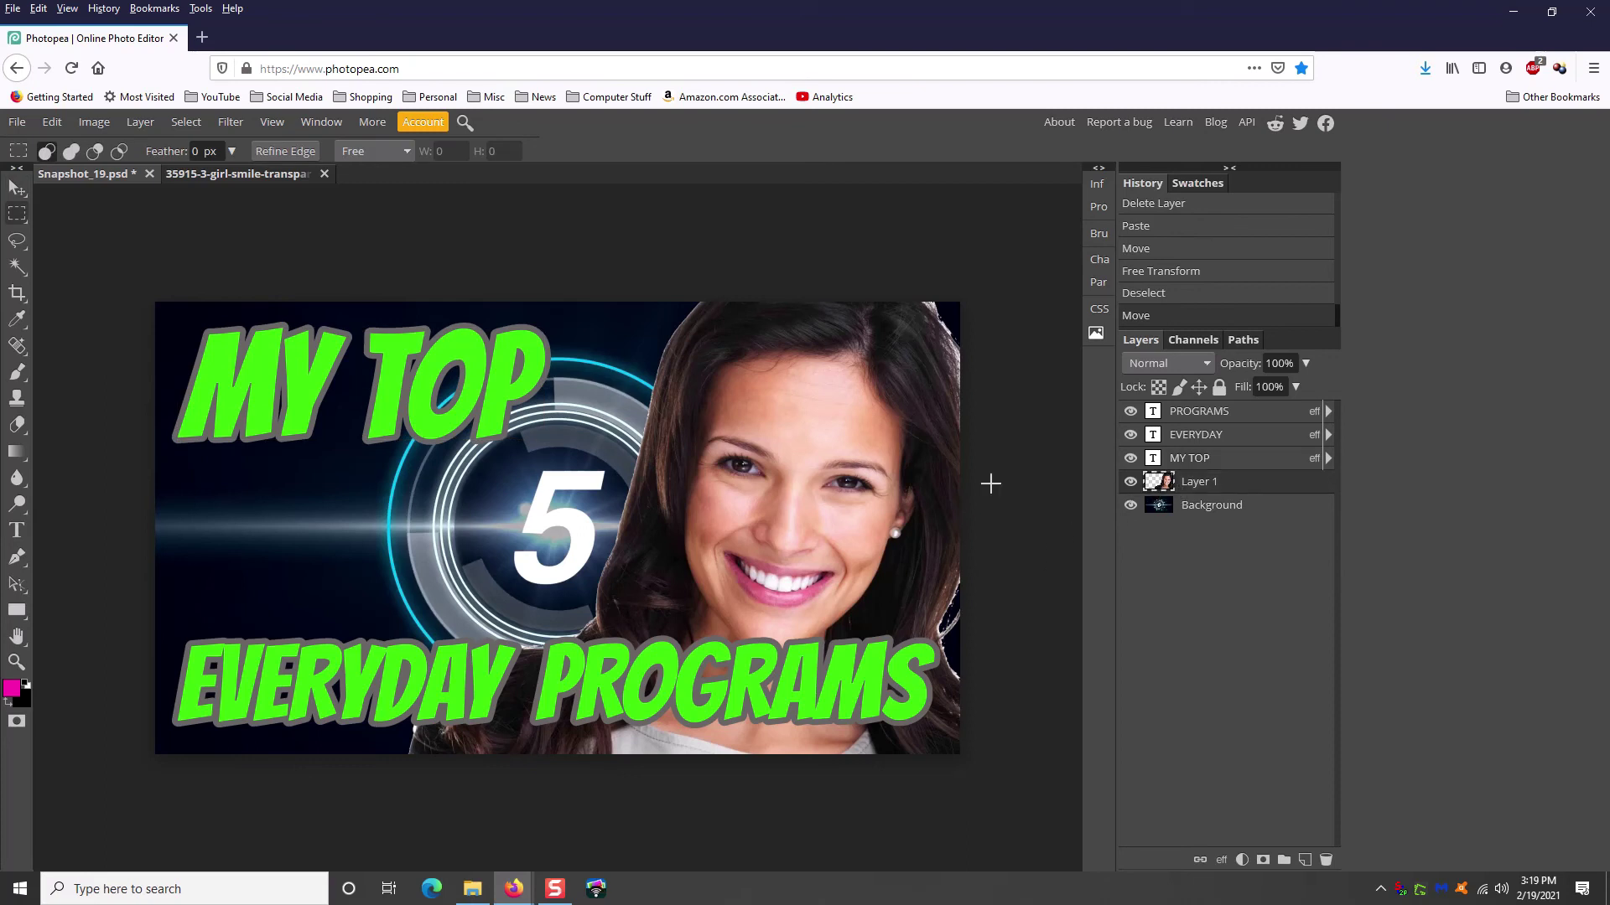
{"action": "key", "text": "v"}
{"action": "left_click_drag", "start_coordinate": [778, 499], "coordinate": [812, 486]}
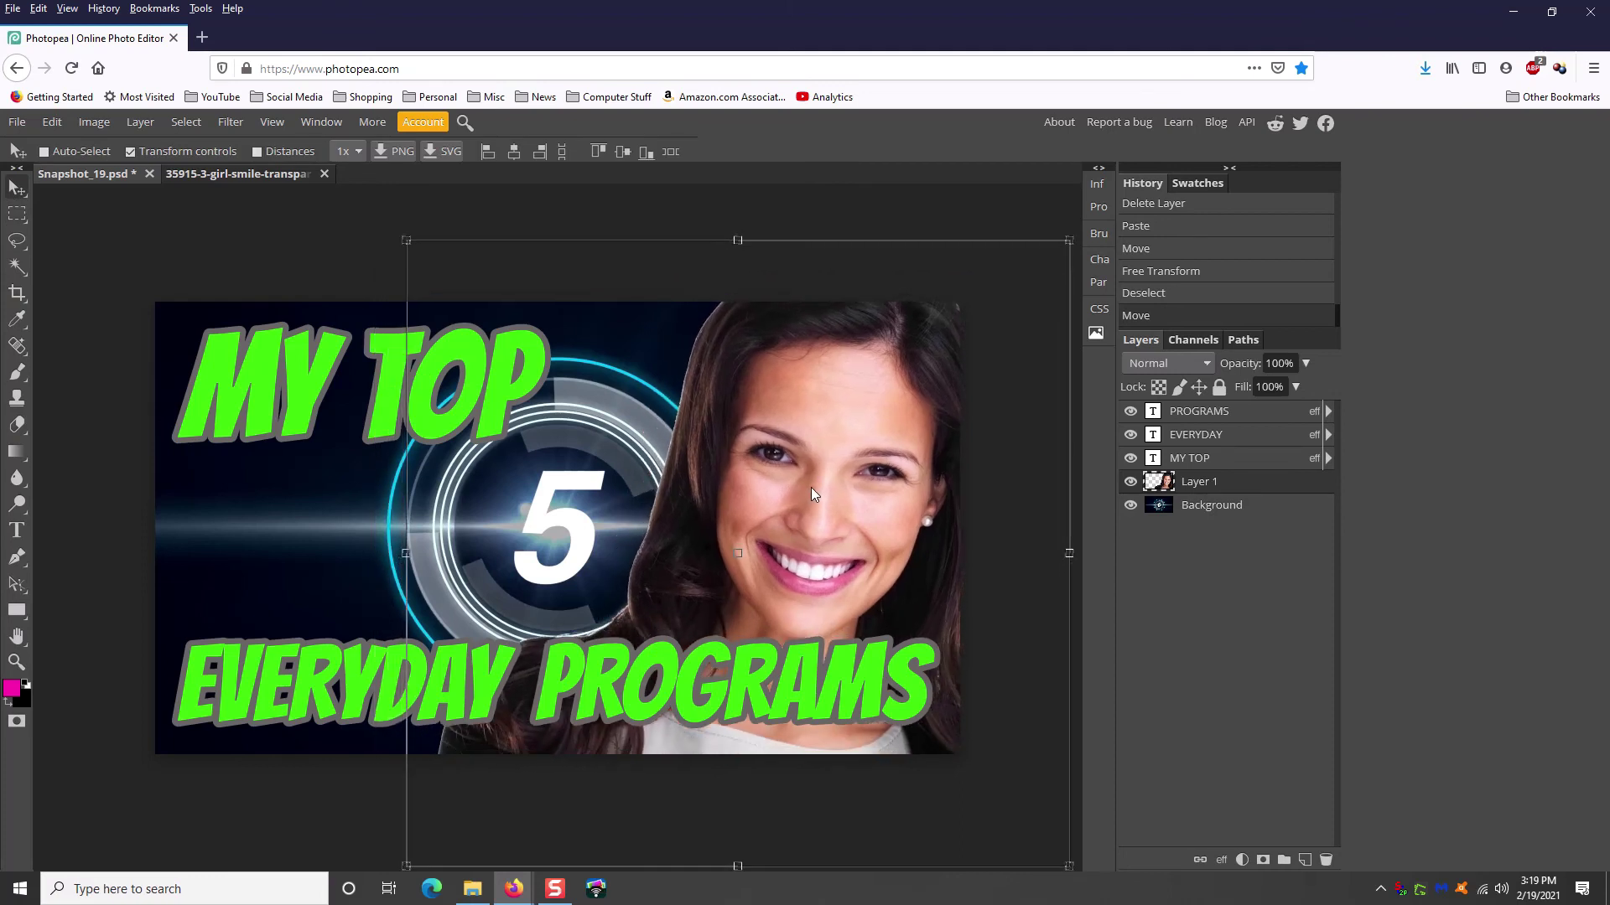
{"action": "key", "text": "m"}
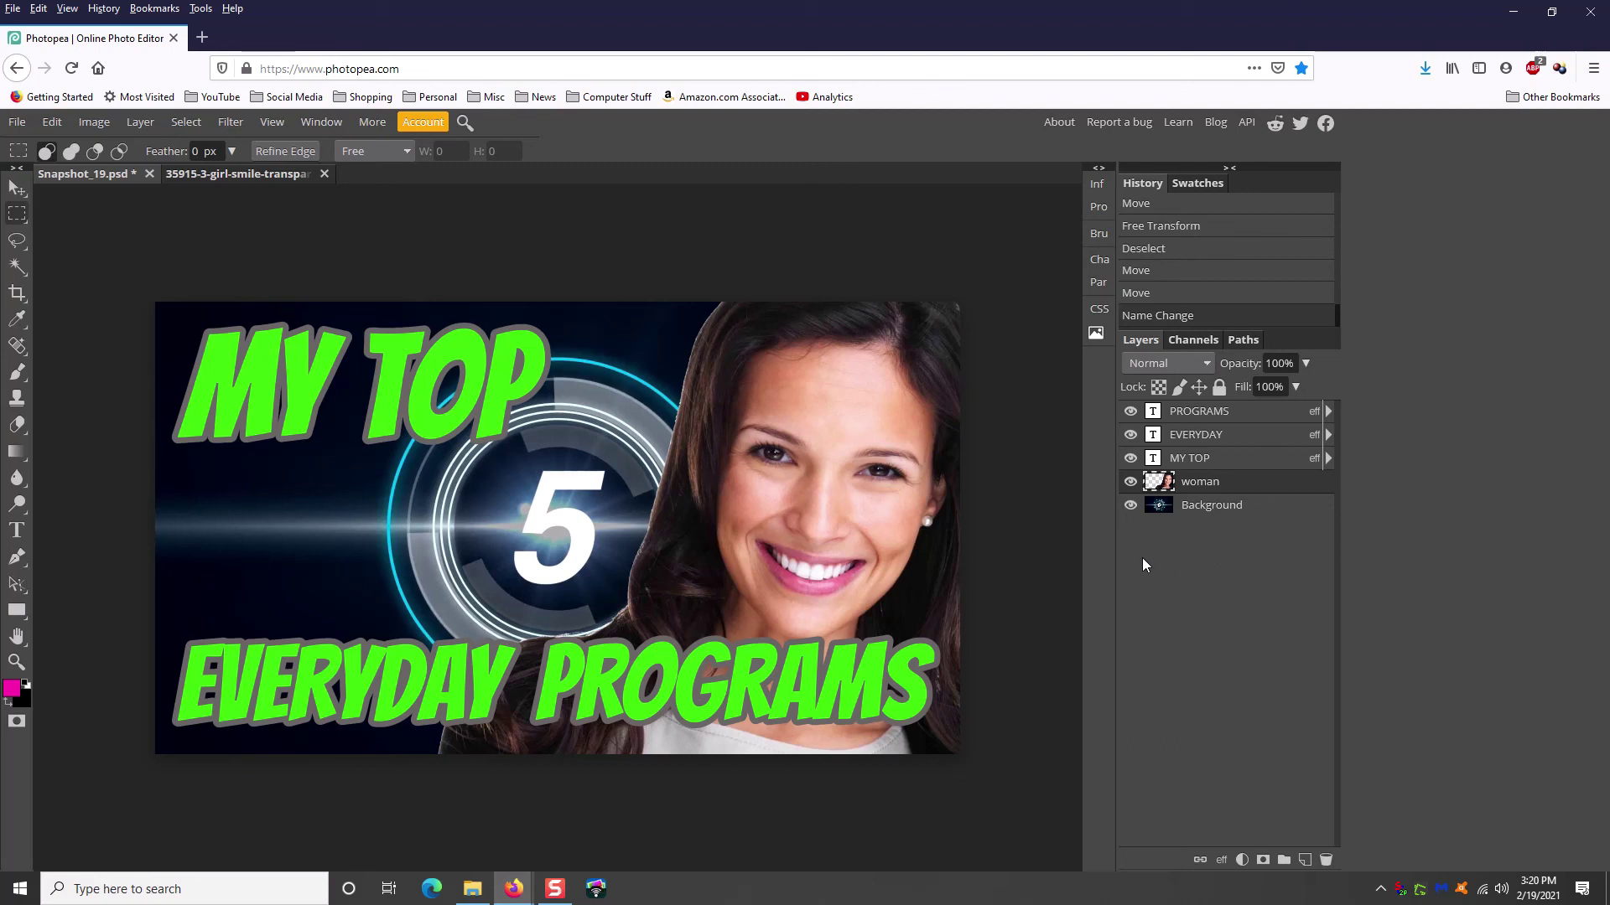
Save the design to the computer as a PSD file named project and close the girl-smile picture
{"action": "left_click", "coordinate": [15, 122]}
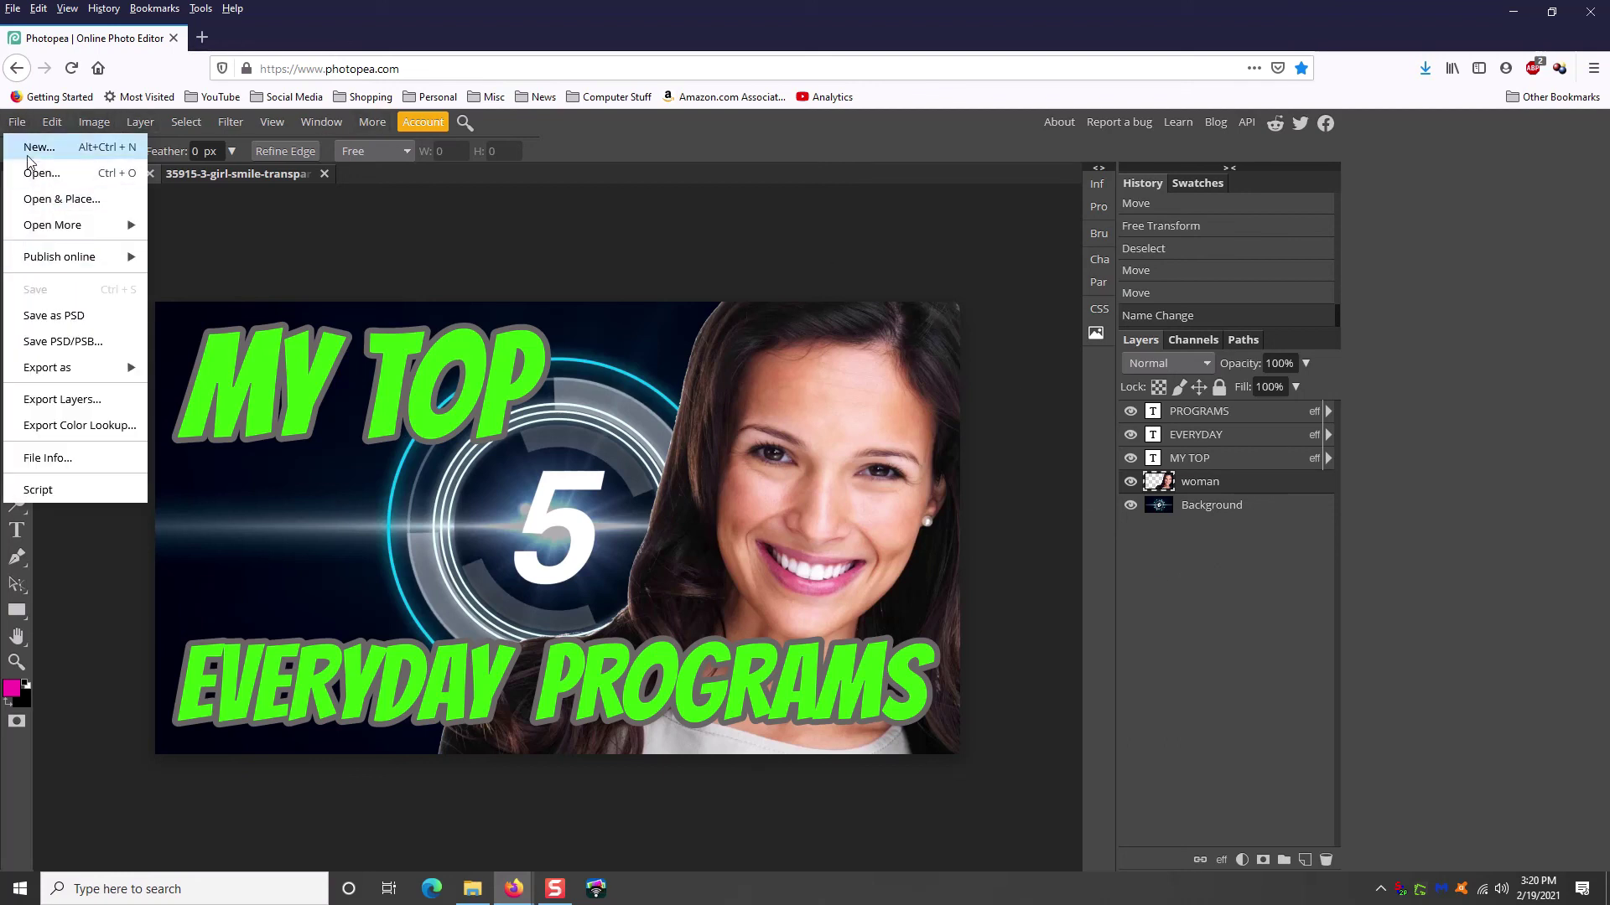
{"action": "left_click", "coordinate": [53, 317]}
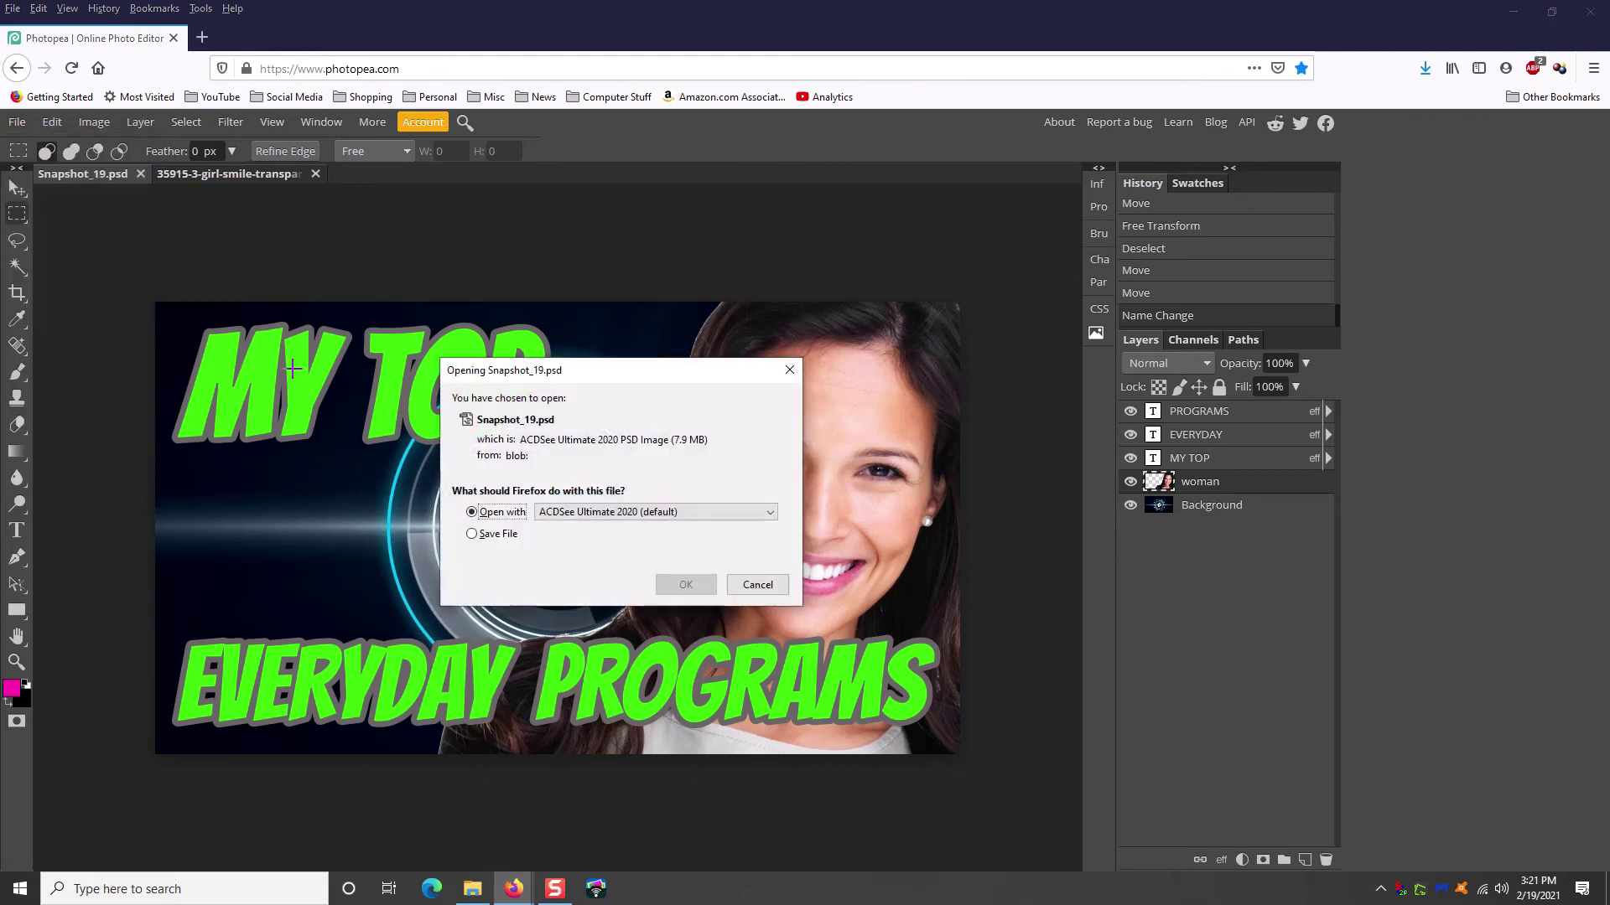
{"action": "left_click", "coordinate": [492, 537]}
{"action": "left_click", "coordinate": [685, 585]}
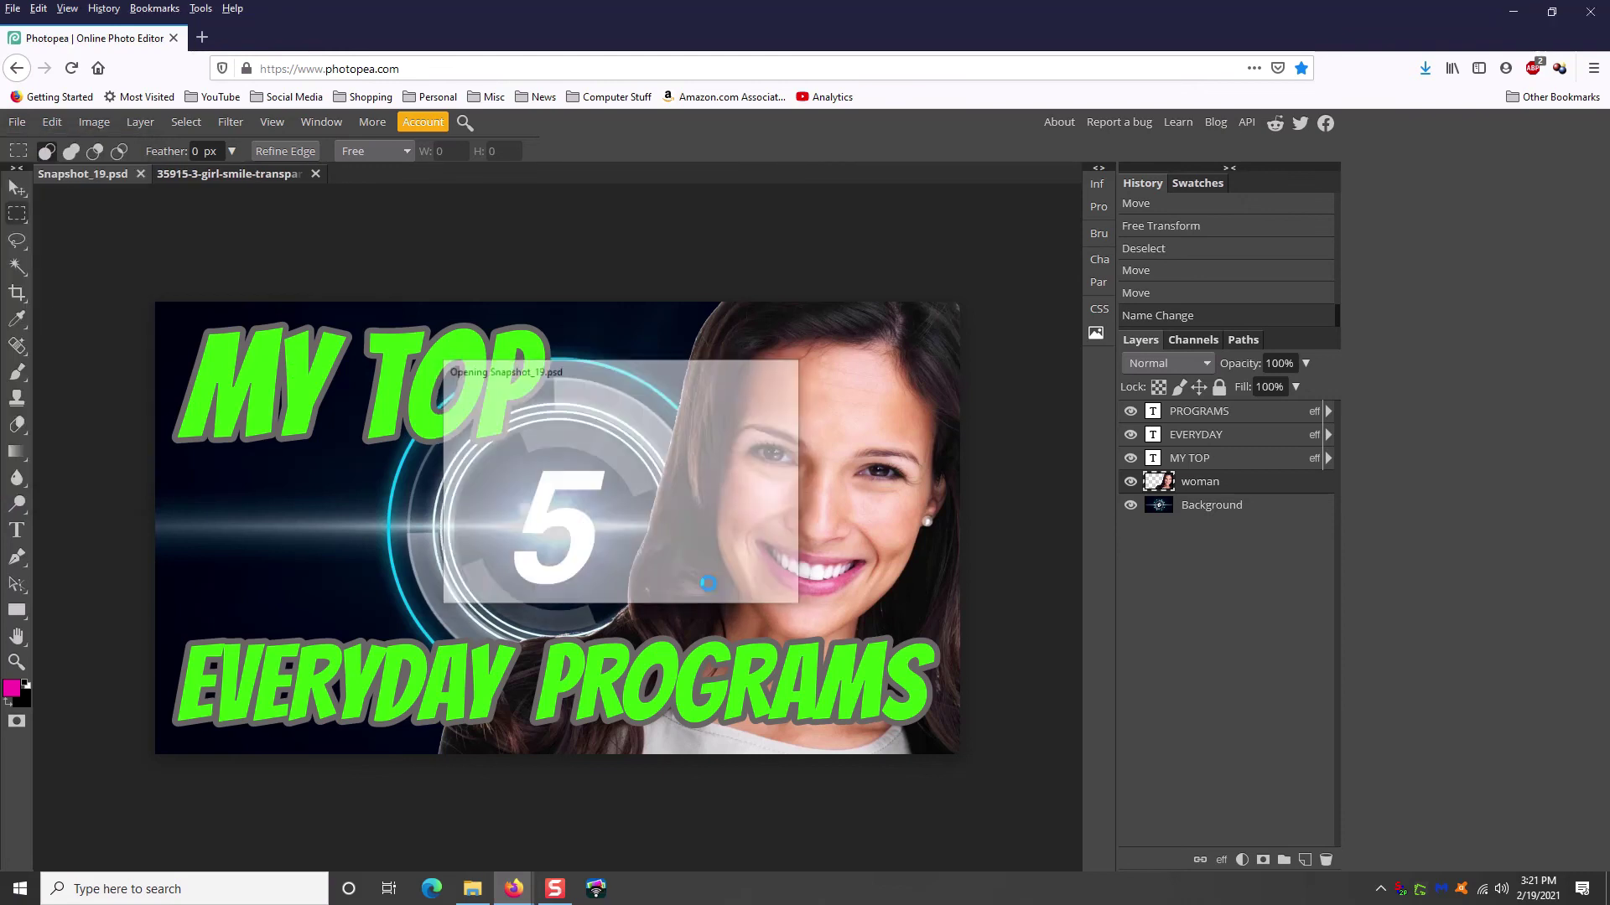
{"action": "type", "text": "project"}
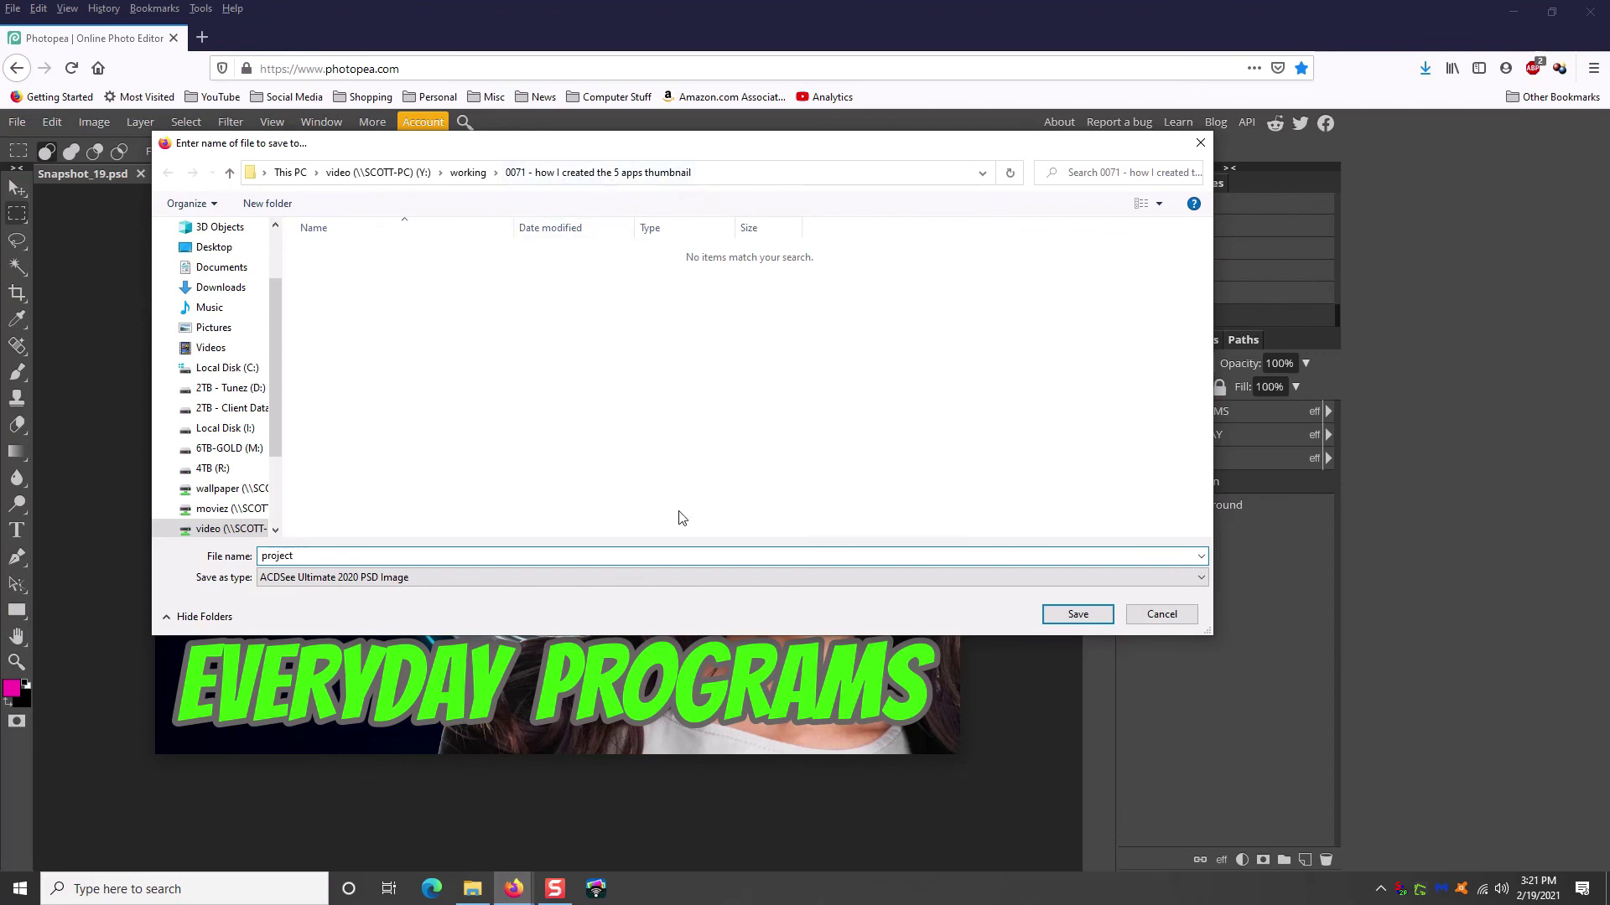
{"action": "left_click", "coordinate": [1079, 612]}
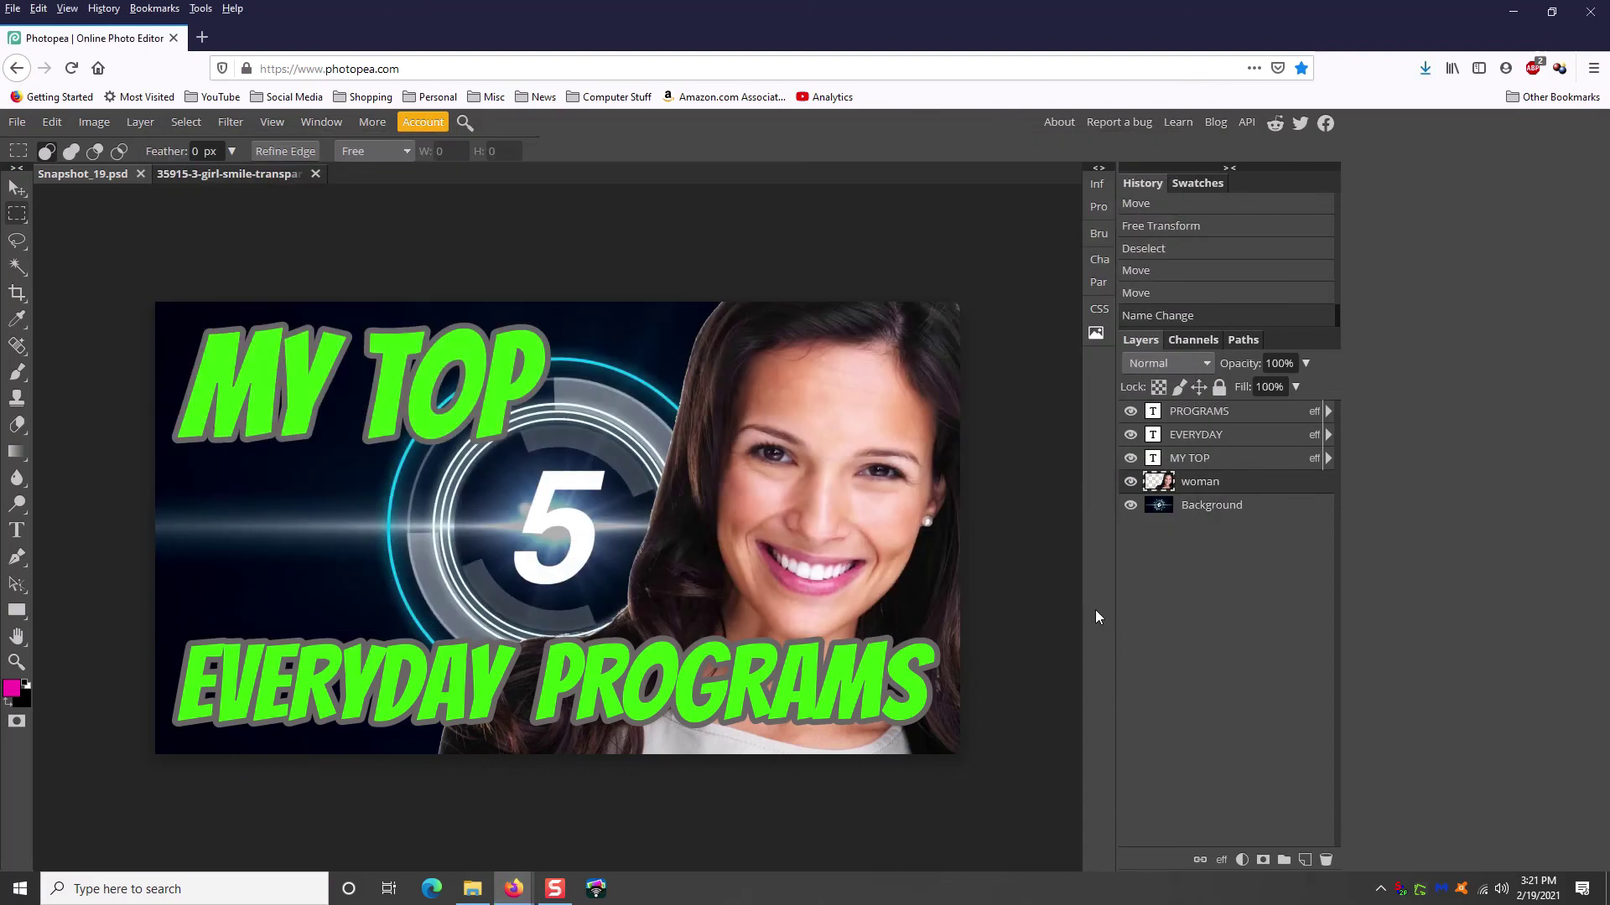
{"action": "left_click", "coordinate": [316, 173]}
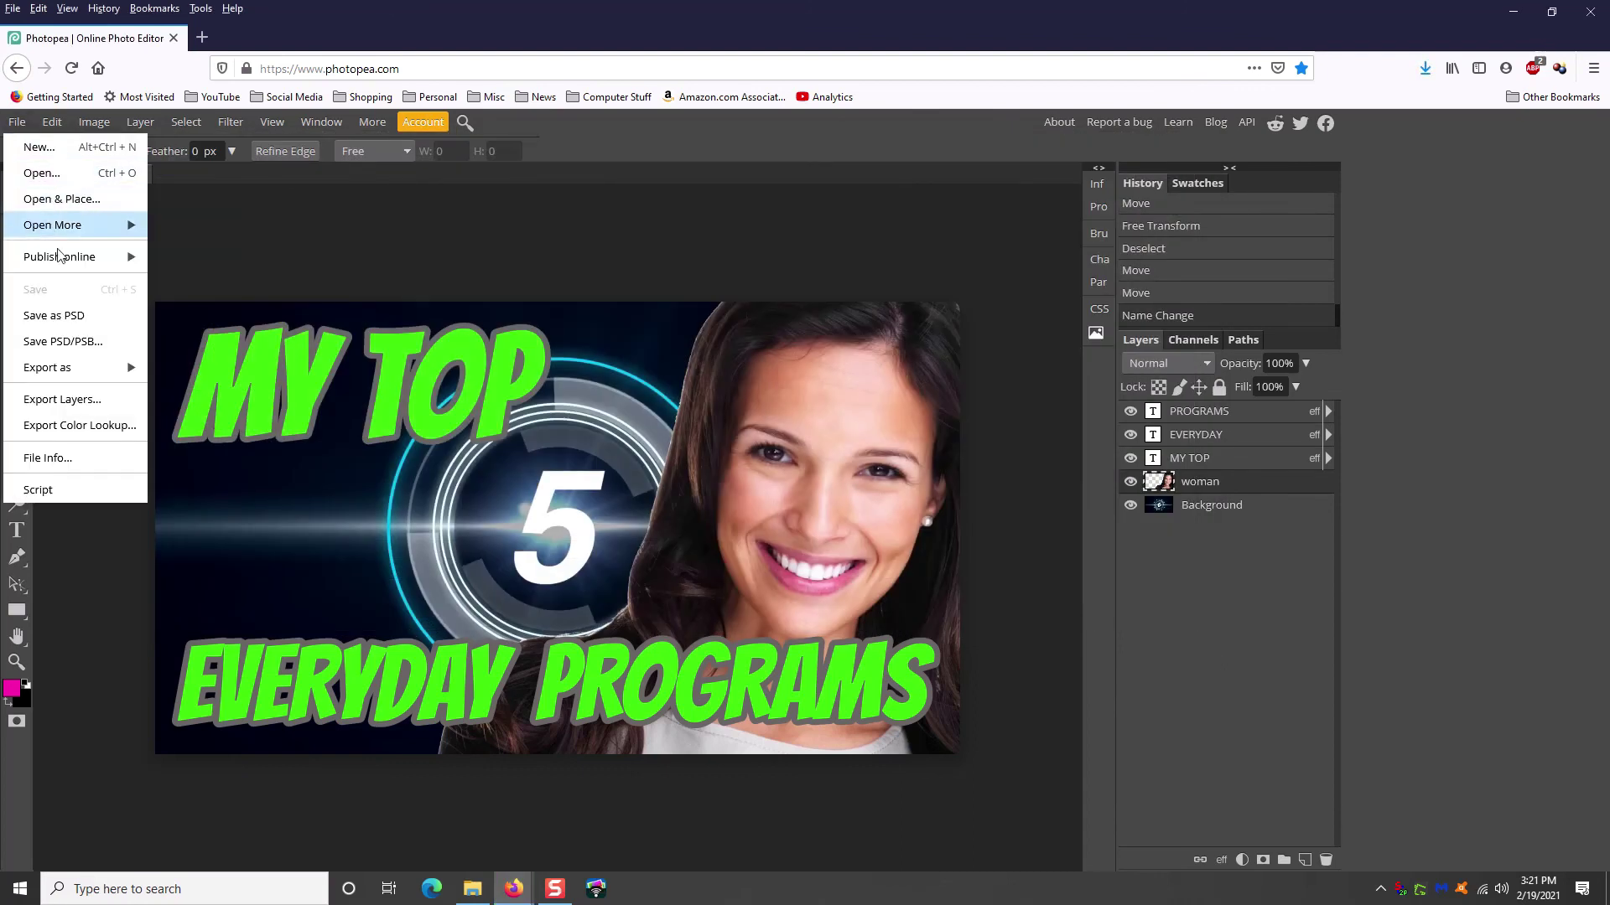
Export the design as a 1280 x 720 px JPG at 100% quality and save it as thumbnail
{"action": "mouse_move", "coordinate": [67, 369]}
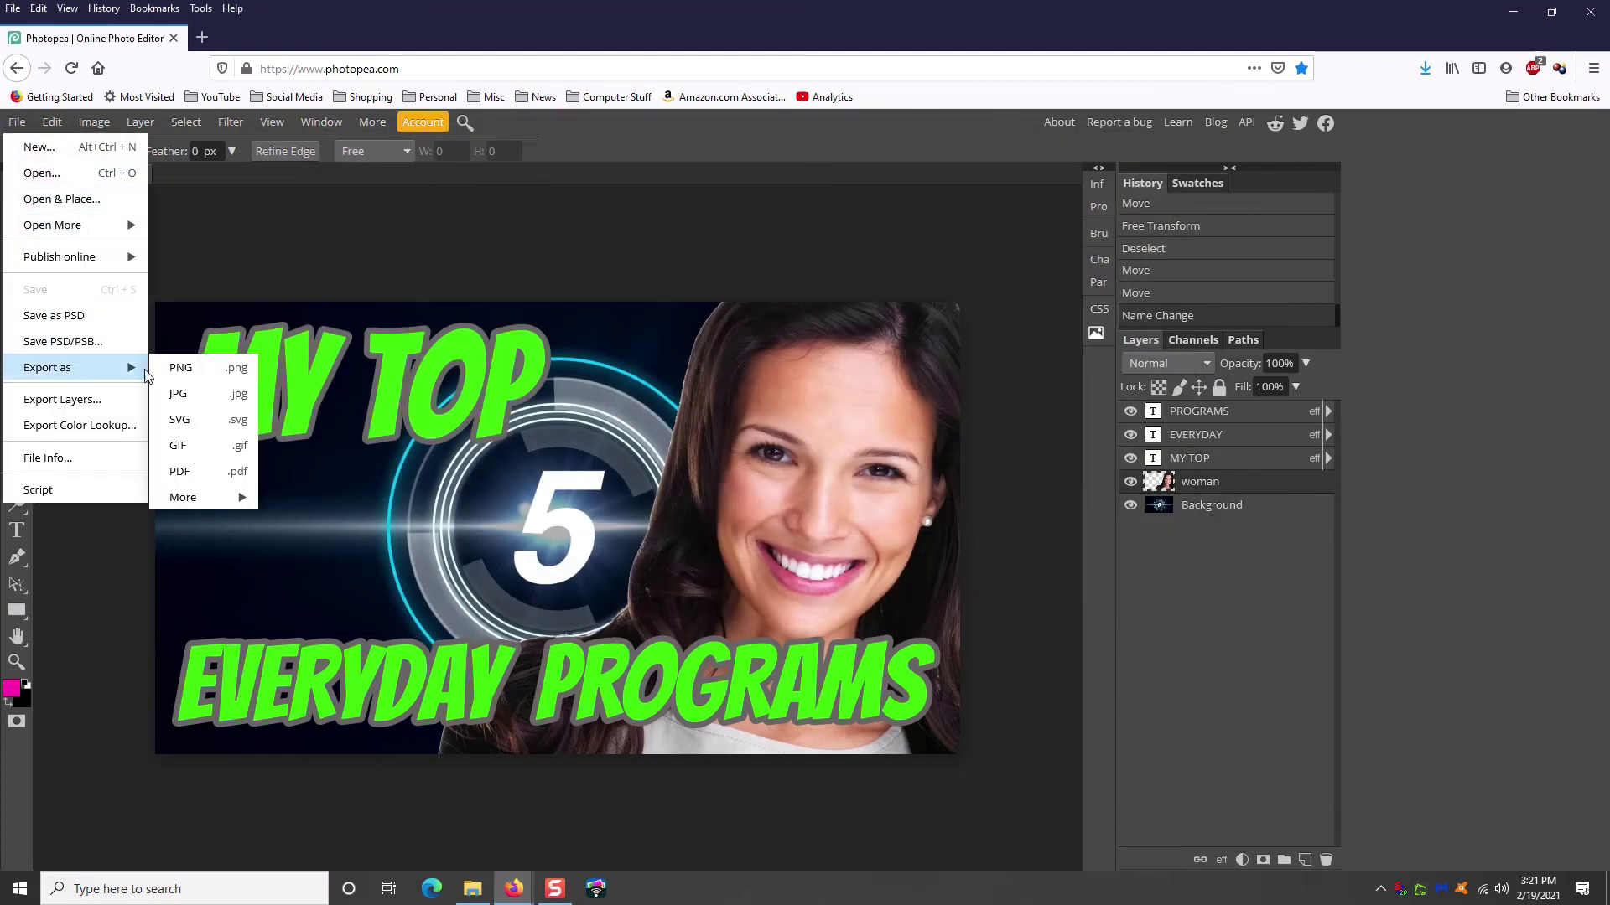
{"action": "left_click", "coordinate": [201, 393]}
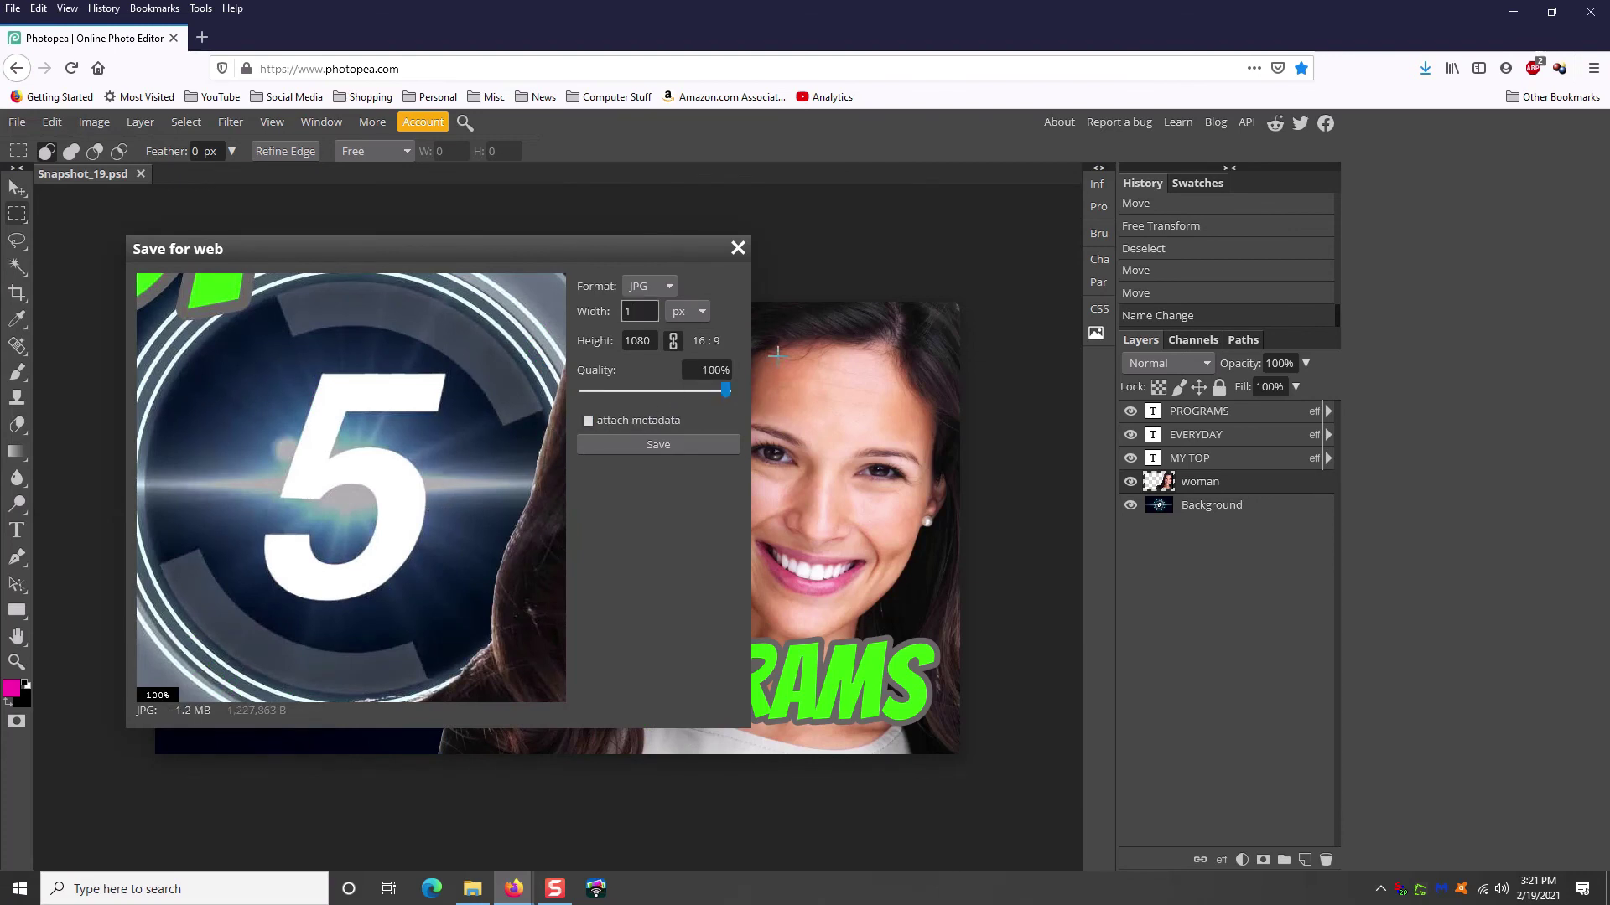
{"action": "key", "text": "Tab"}
{"action": "key", "text": "Tab"}
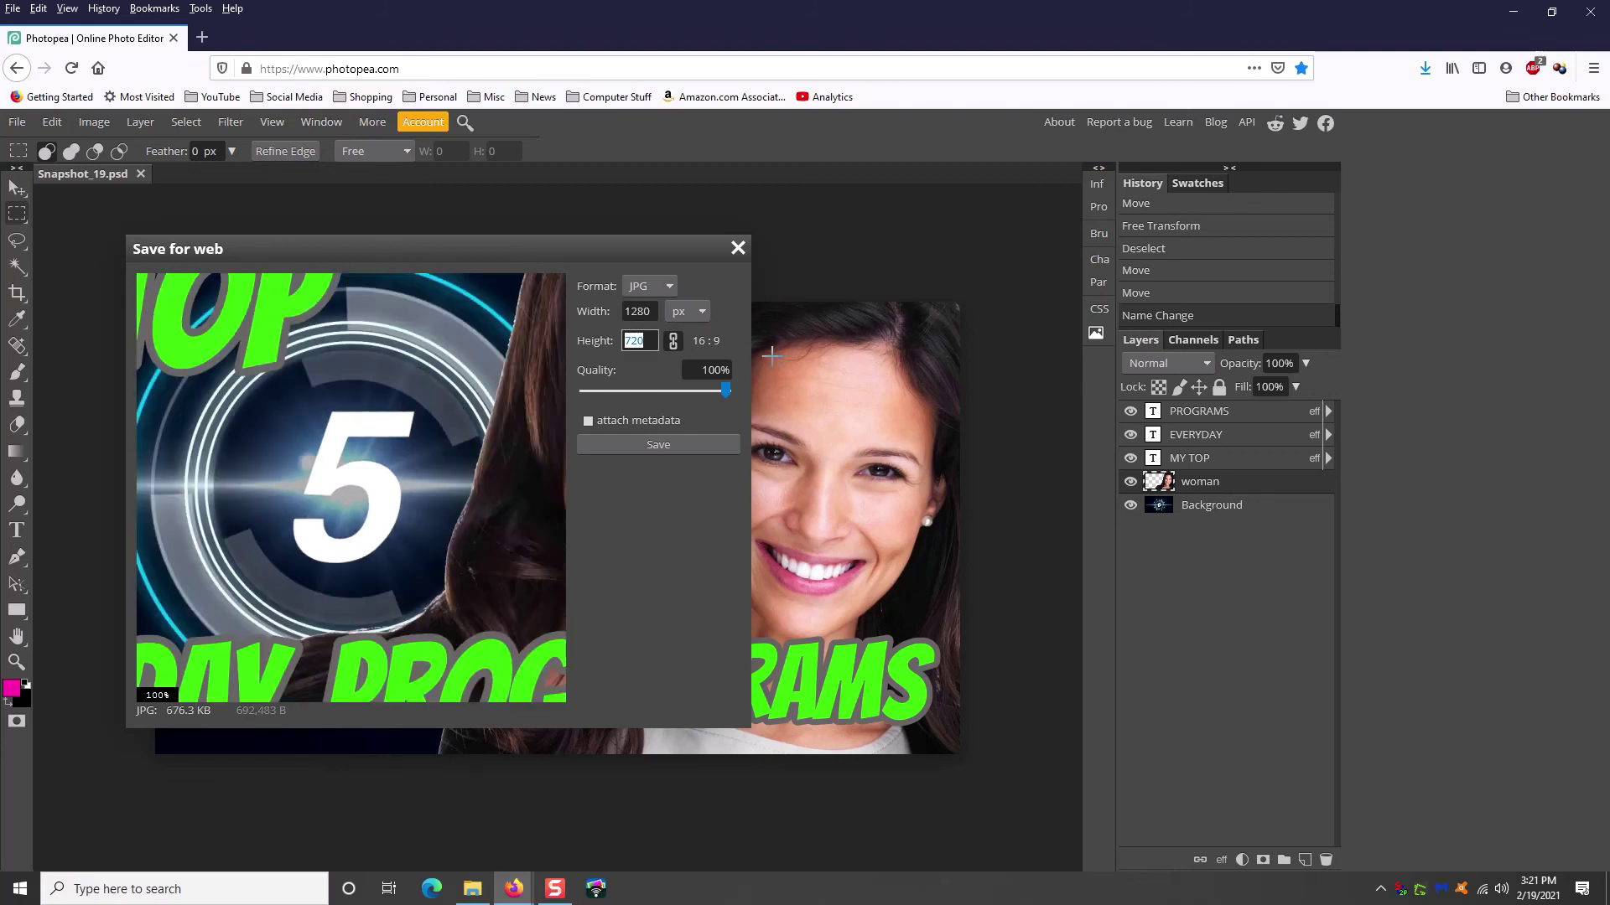
{"action": "left_click", "coordinate": [666, 441]}
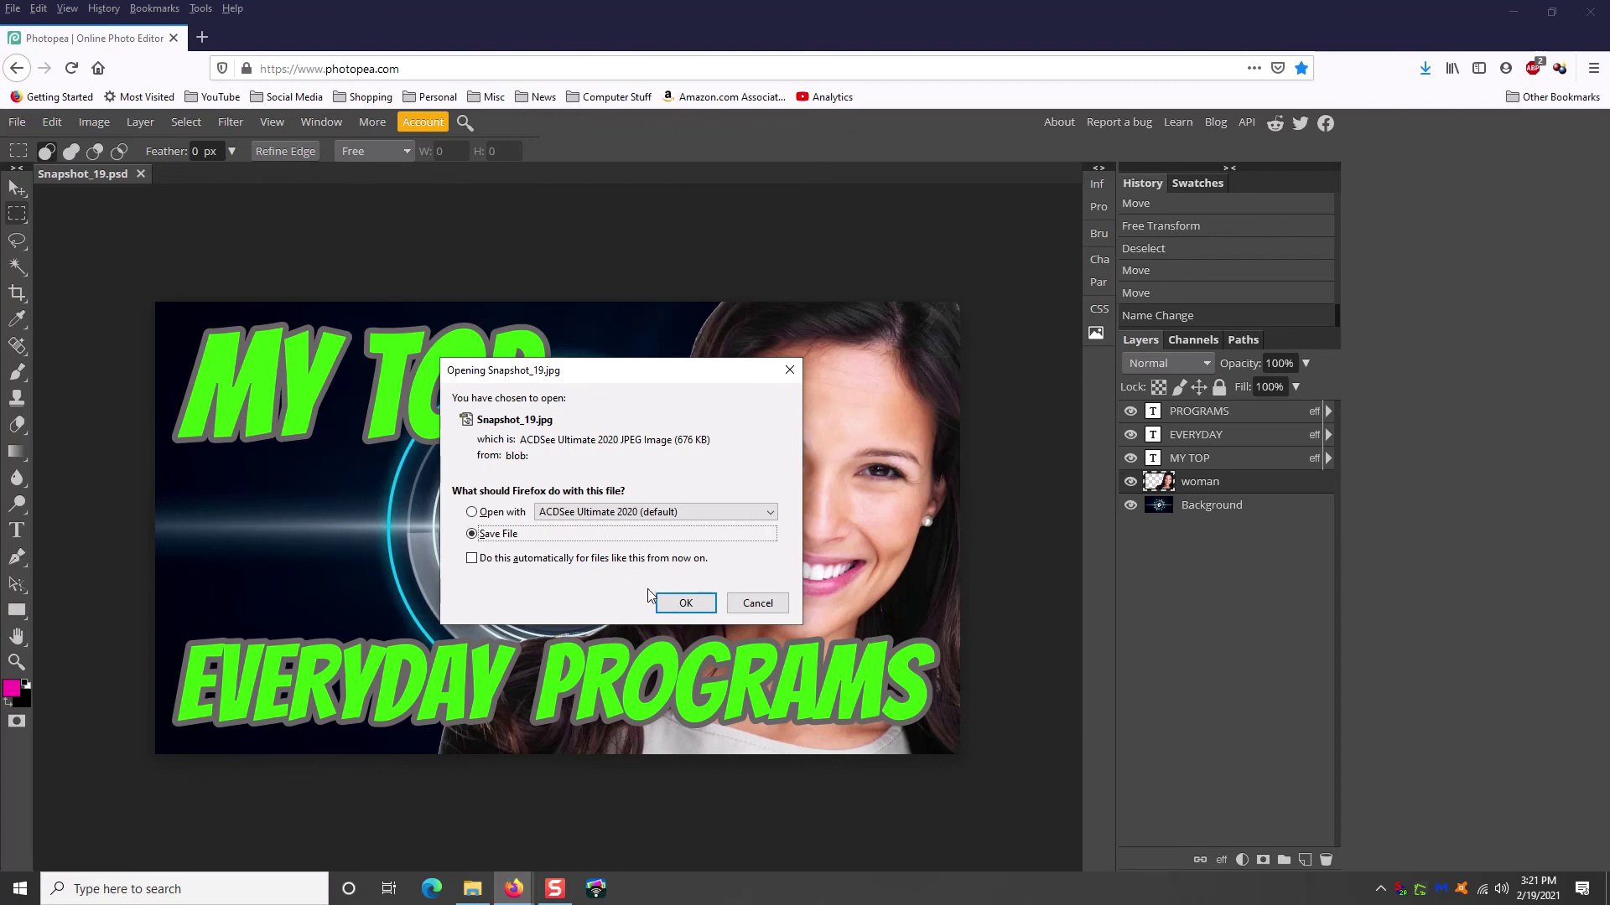
{"action": "left_click", "coordinate": [686, 603]}
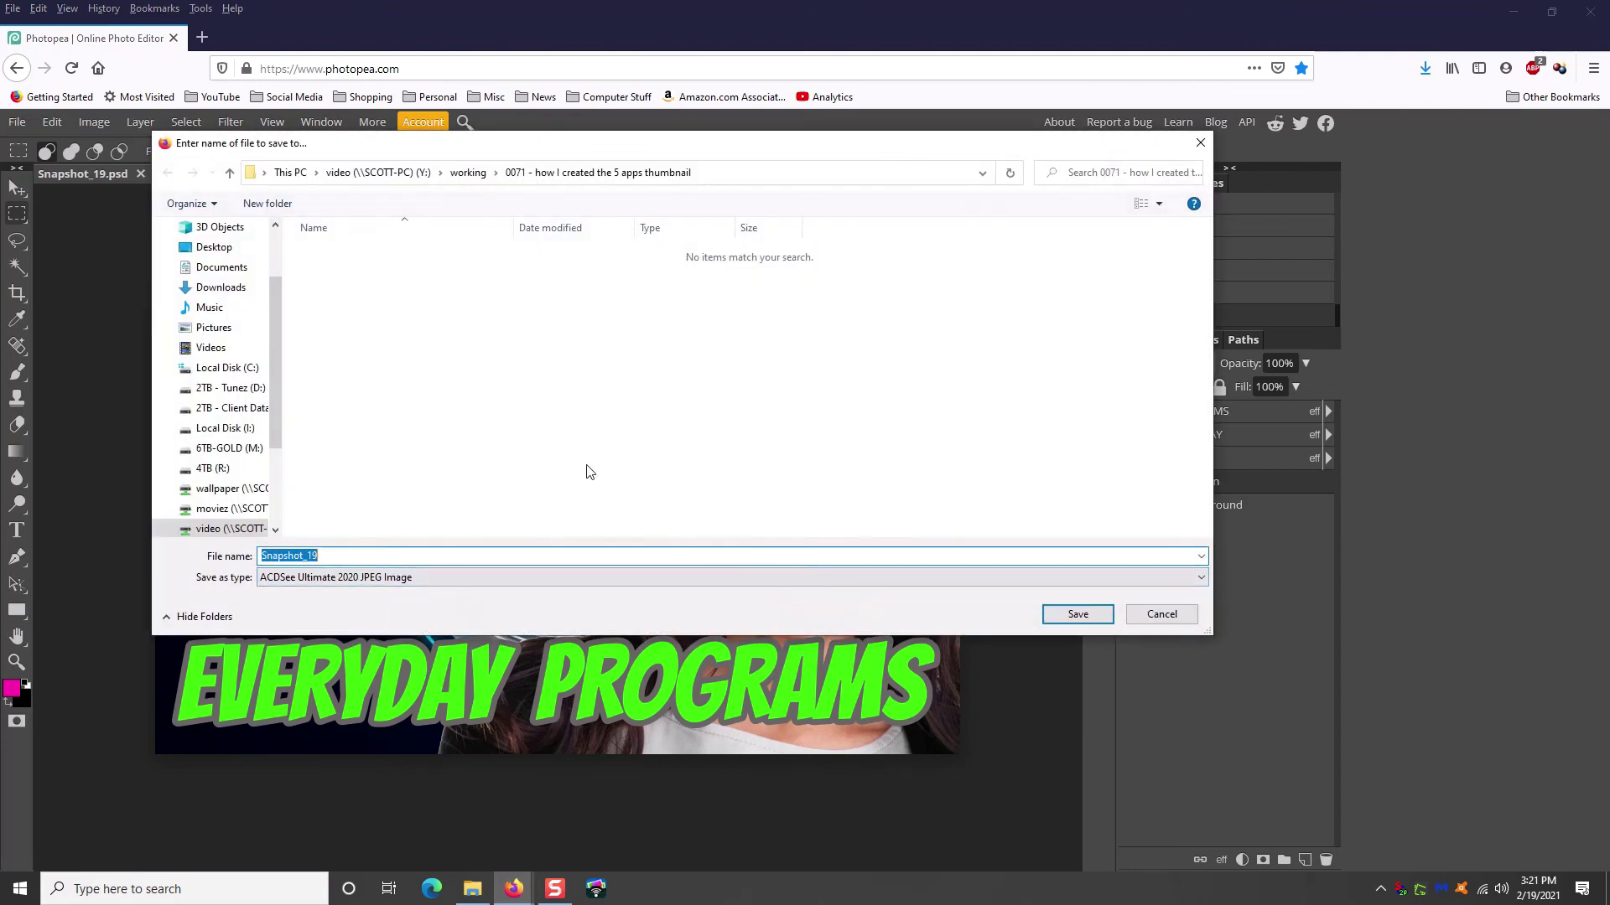
{"action": "type", "text": "thumbnail"}
{"action": "key", "text": "Return"}
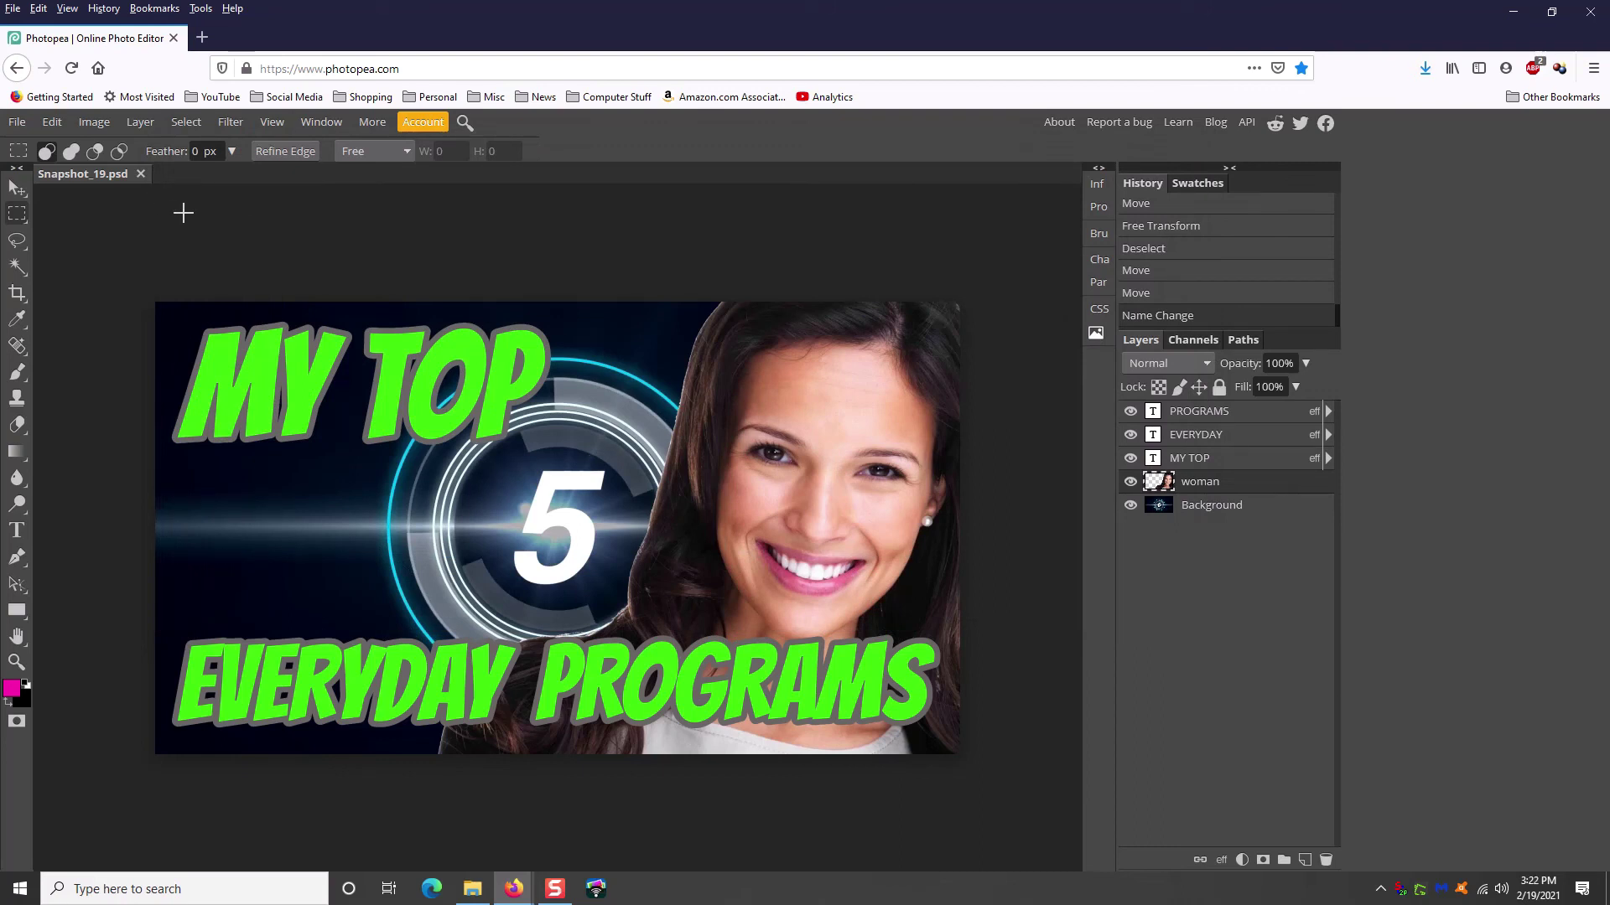
Close Snapshot_19.psd and open the saved project.psd from the computer
{"action": "left_click", "coordinate": [141, 174]}
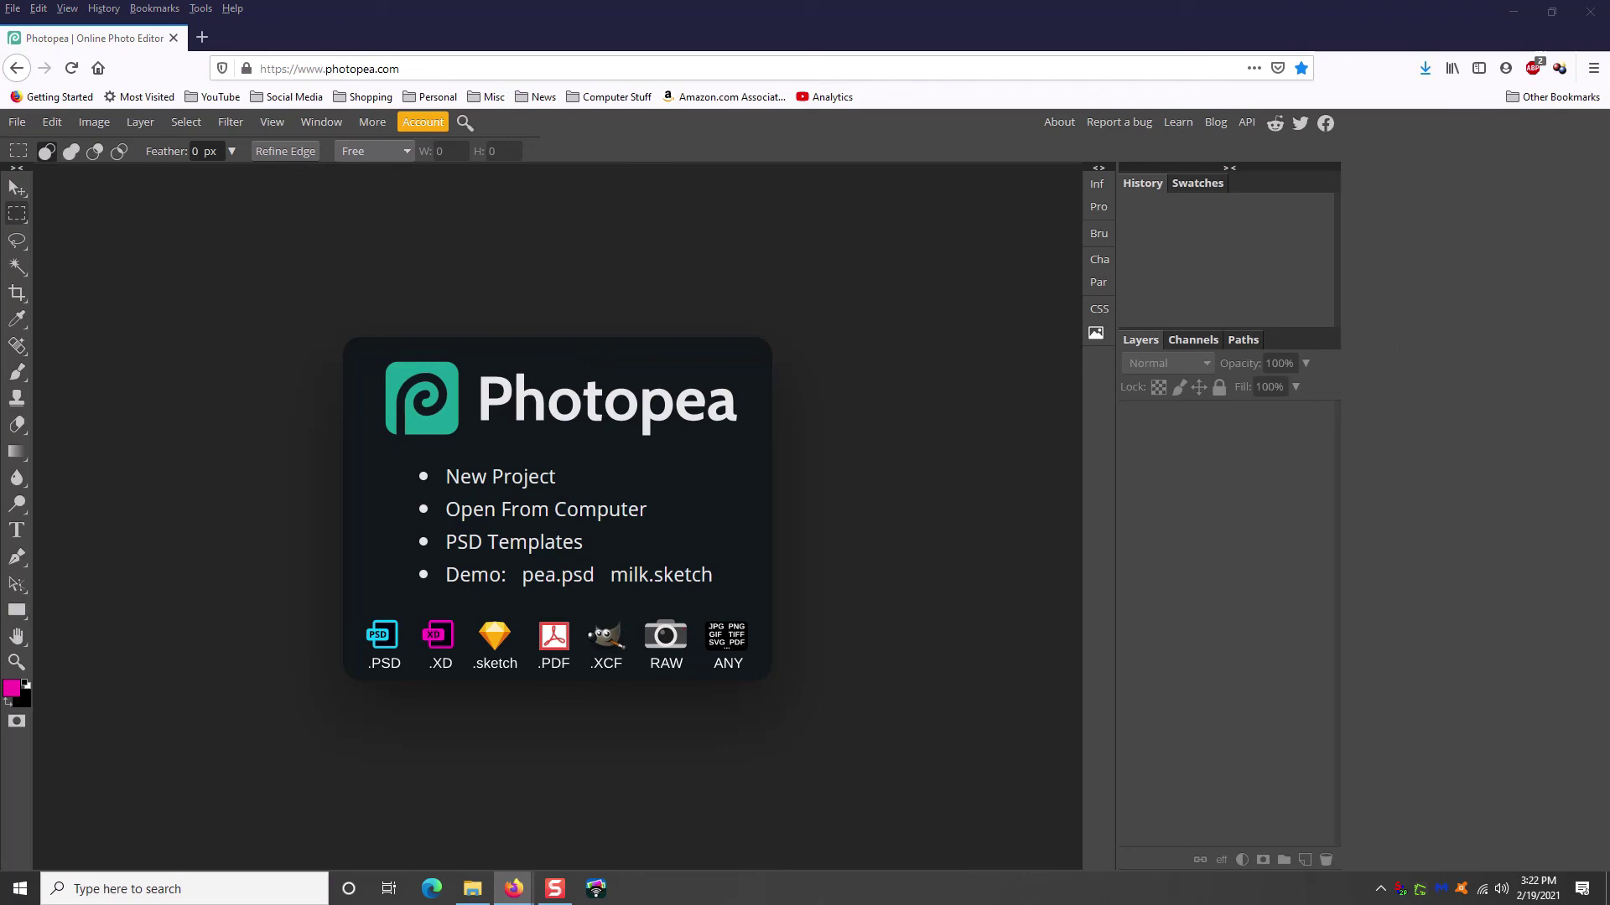
{"action": "left_click_drag", "start_coordinate": [1606, 319], "coordinate": [592, 456]}
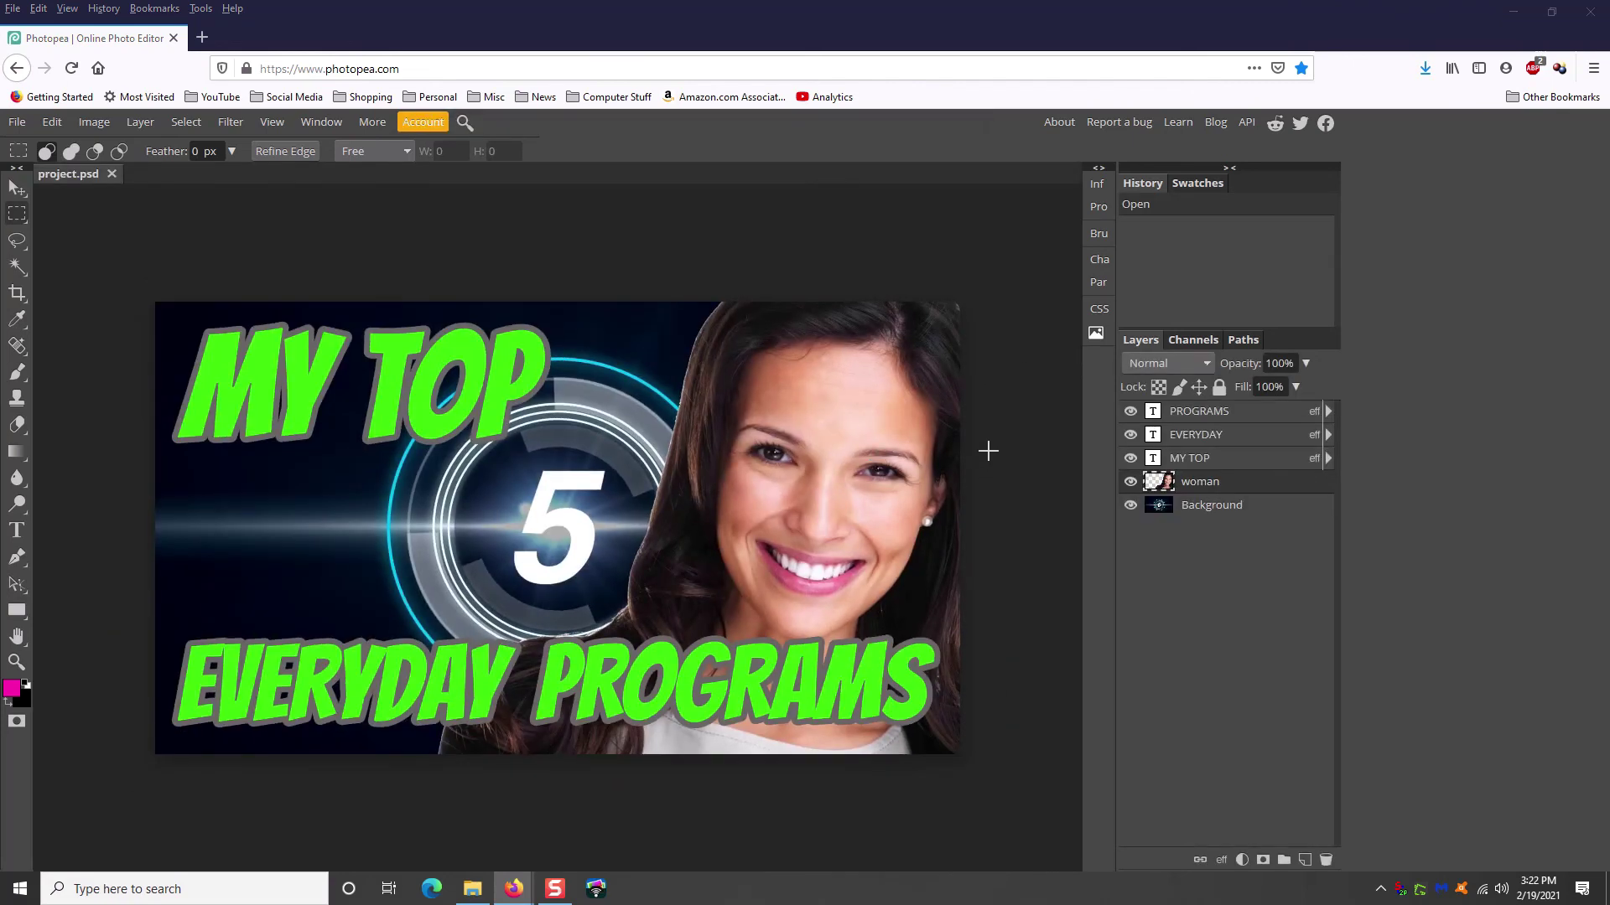
Check the layers of project.psd by hiding and reshowing each one, and close the file without saving
{"action": "left_click", "coordinate": [1130, 411]}
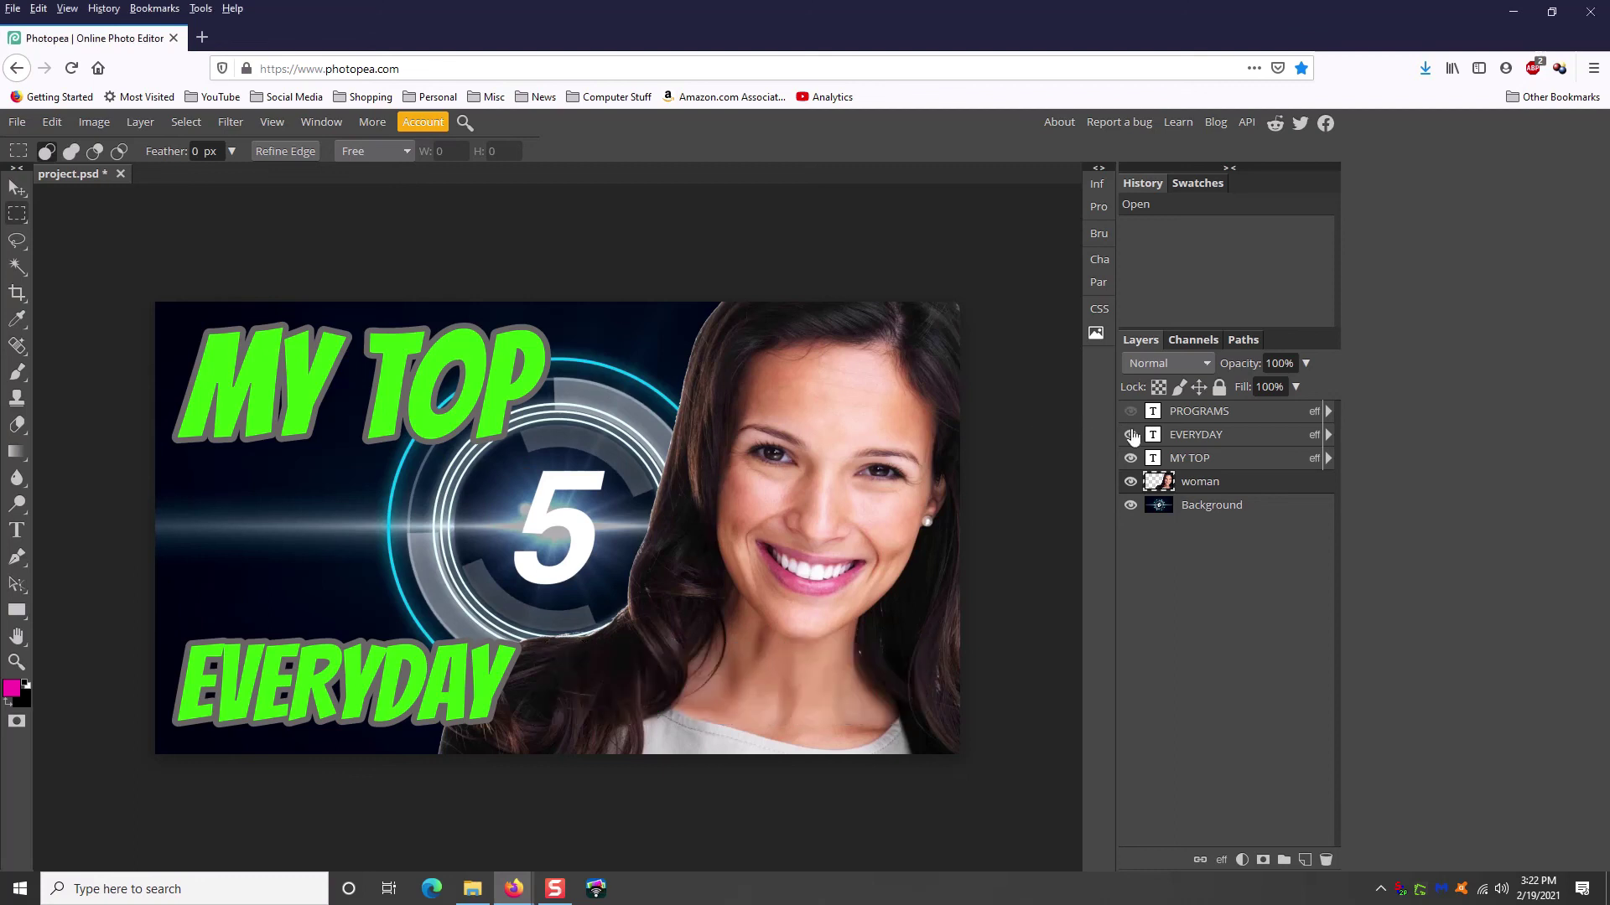
{"action": "left_click", "coordinate": [1130, 434]}
{"action": "left_click", "coordinate": [1130, 458]}
{"action": "left_click", "coordinate": [1130, 482]}
{"action": "left_click", "coordinate": [1130, 505]}
{"action": "left_click", "coordinate": [1130, 505]}
{"action": "left_click", "coordinate": [1130, 481]}
{"action": "left_click", "coordinate": [1130, 458]}
{"action": "left_click", "coordinate": [1130, 434]}
{"action": "left_click", "coordinate": [1130, 411]}
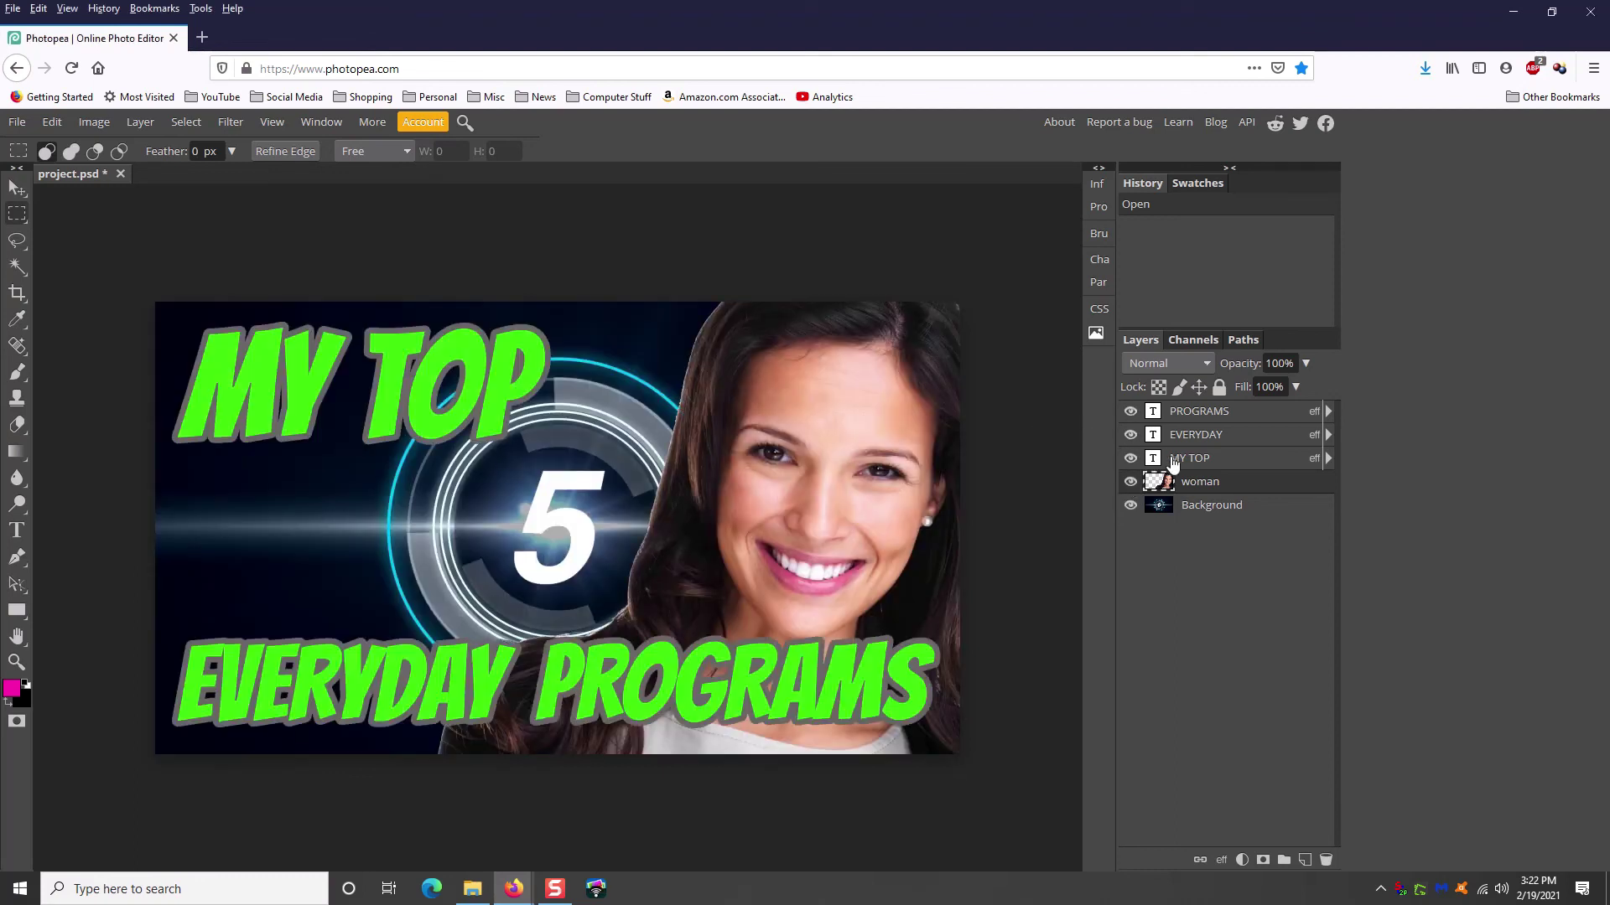
{"action": "left_click", "coordinate": [121, 174]}
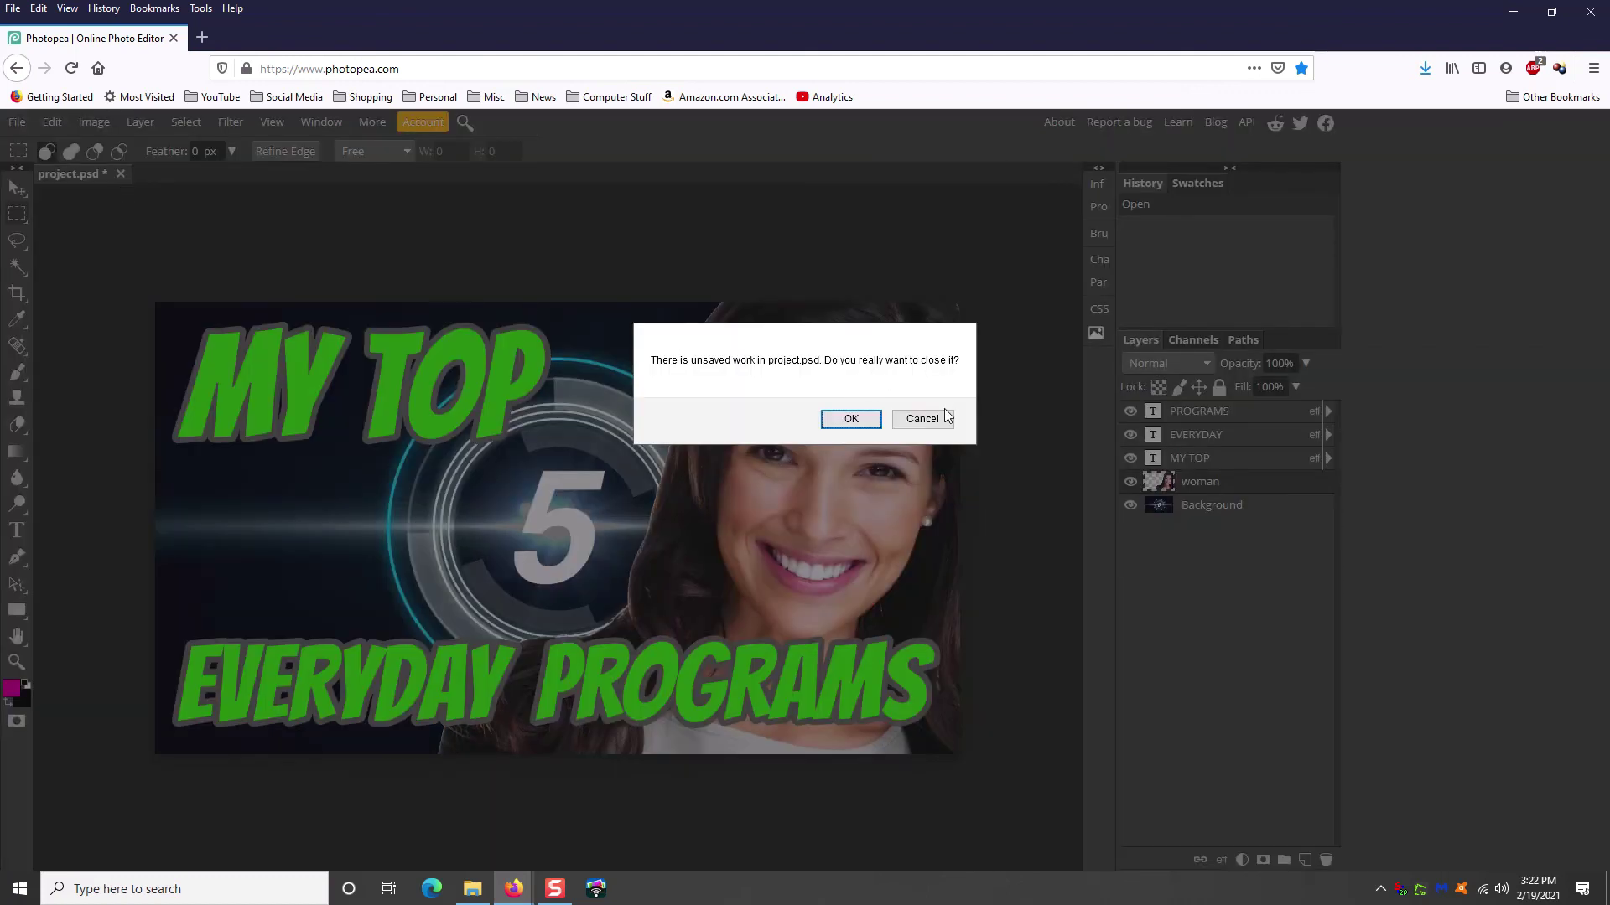
{"action": "left_click", "coordinate": [866, 423]}
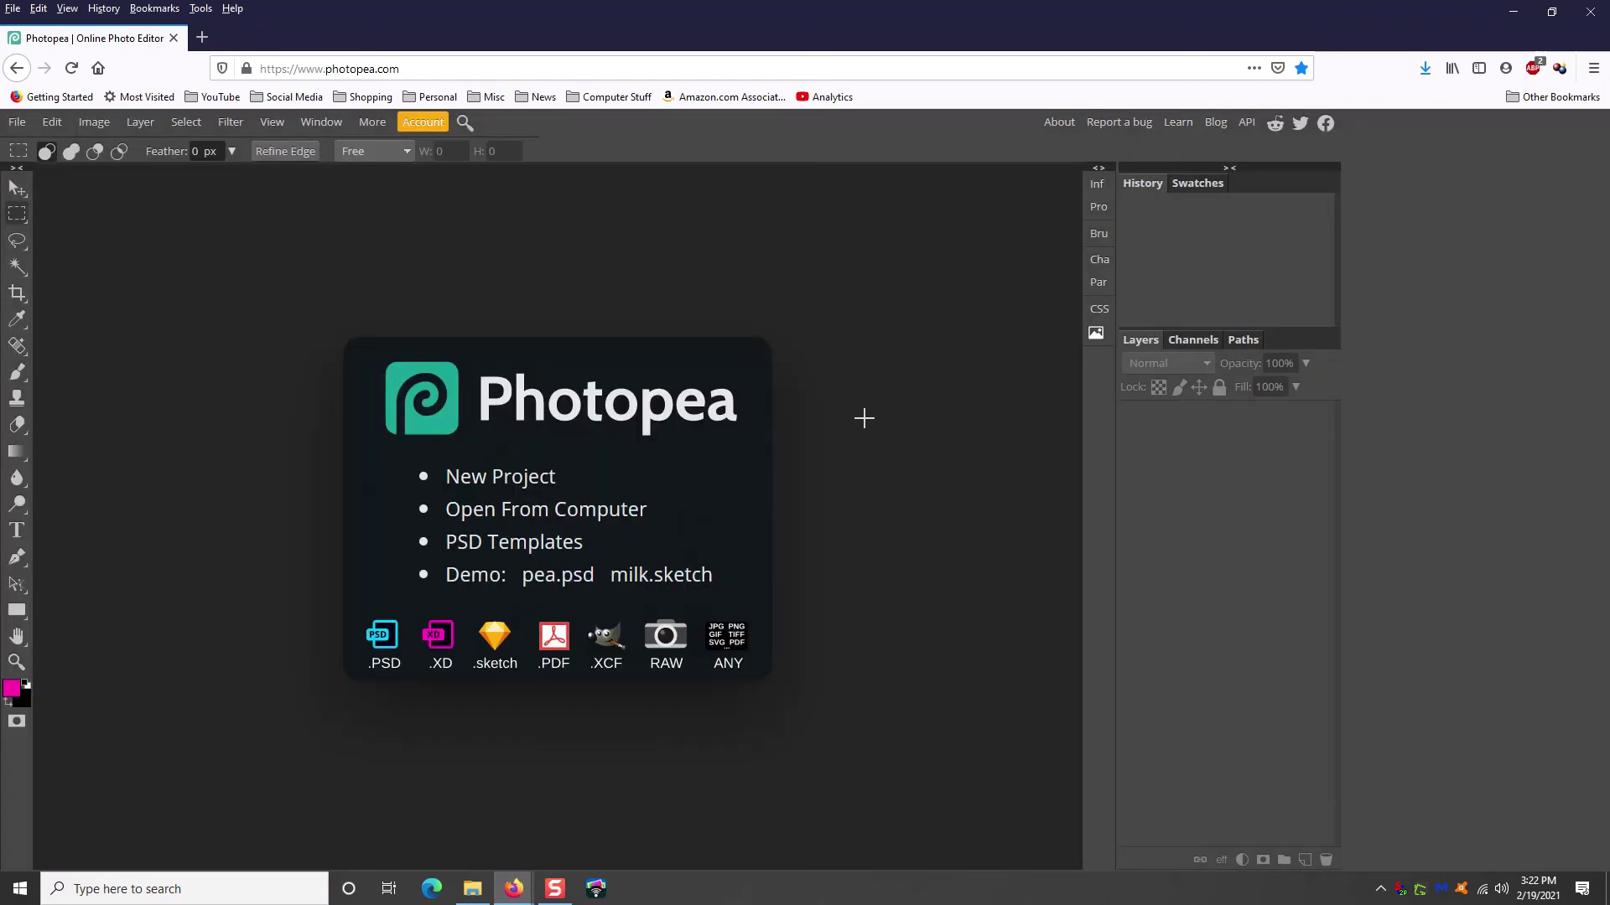